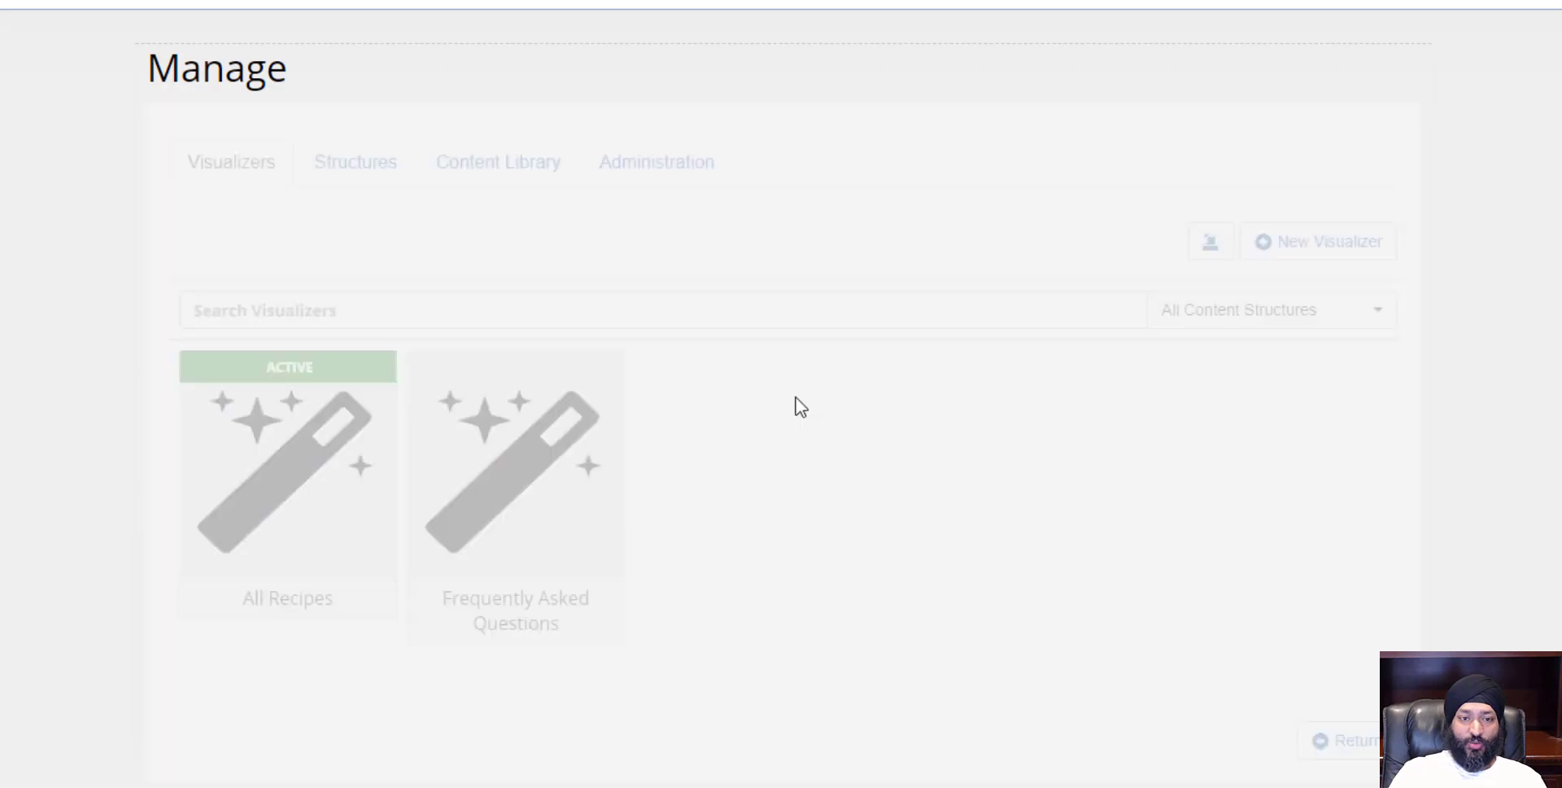
Step: Return to the recipes page and look through the full list of displayed recipes with their cuisines
{"action": "left_click", "coordinate": [1314, 736]}
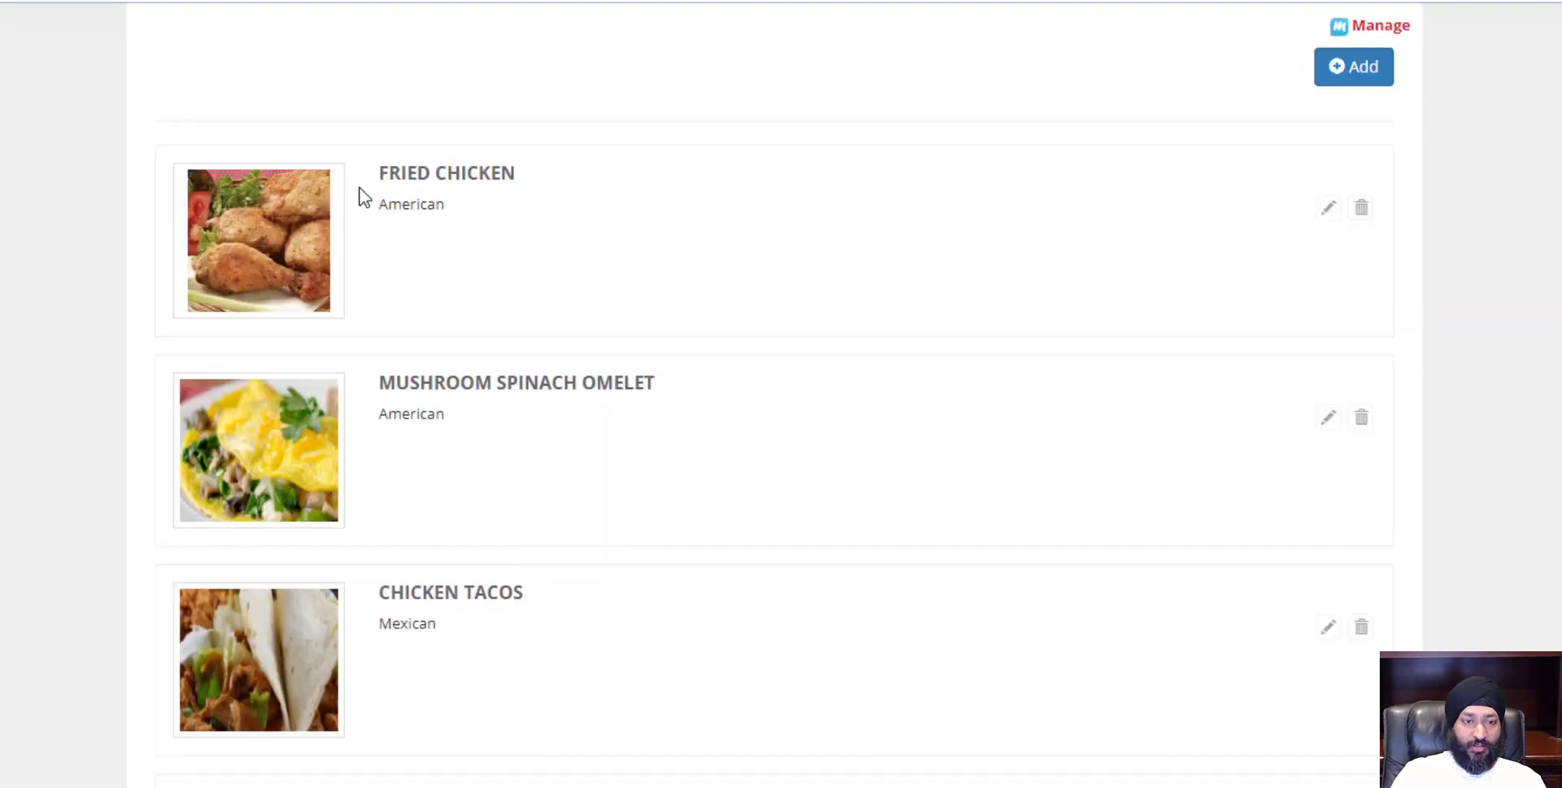
{"action": "scroll", "coordinate": [359, 195], "scroll_direction": "down", "scroll_amount": 5}
{"action": "scroll", "coordinate": [301, 431], "scroll_direction": "up", "scroll_amount": 5}
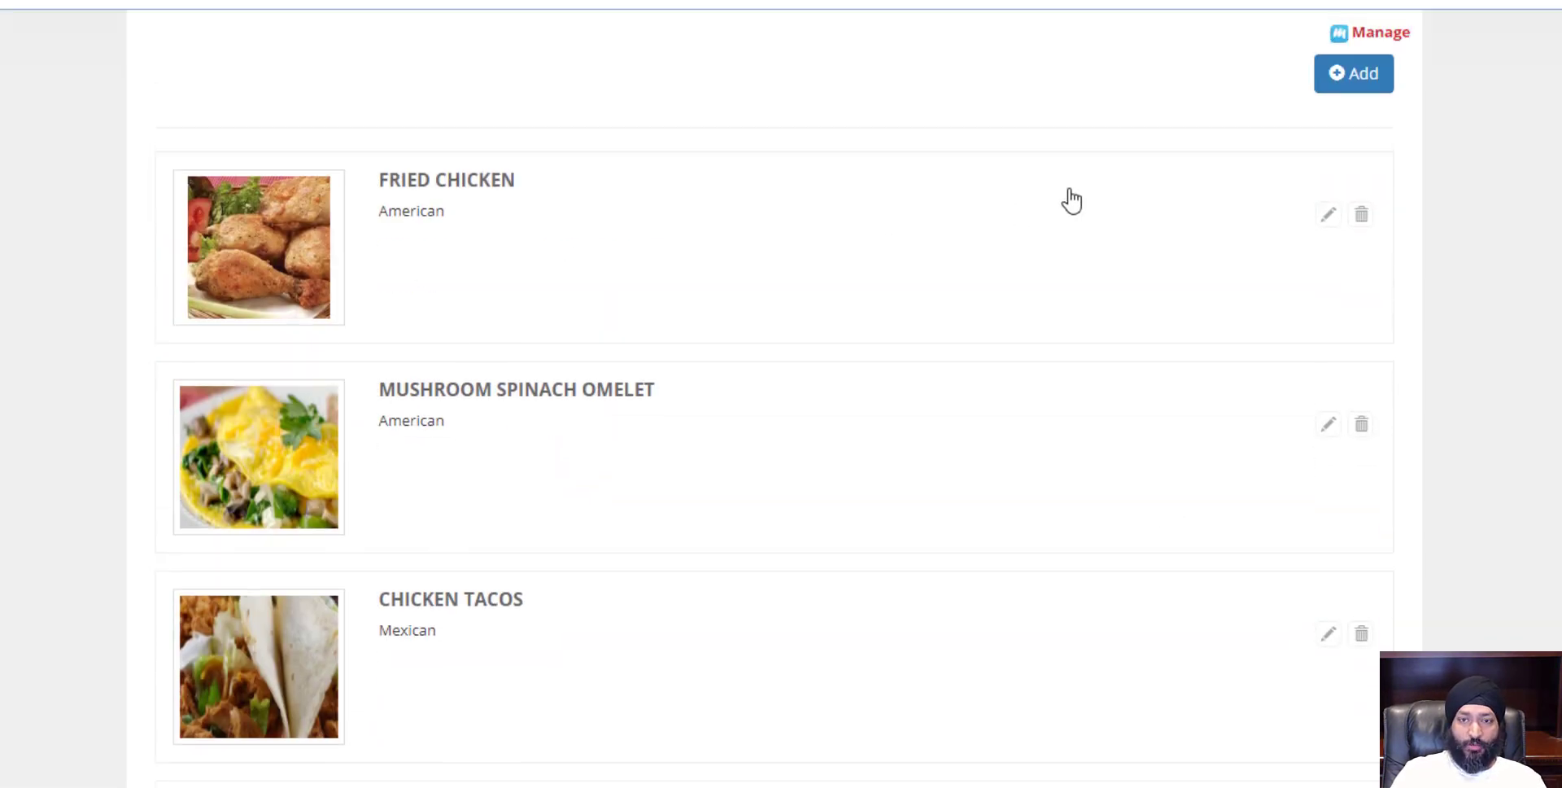
{"action": "scroll", "coordinate": [1051, 206], "scroll_direction": "down", "scroll_amount": 5}
{"action": "scroll", "coordinate": [1051, 207], "scroll_direction": "up", "scroll_amount": 2}
{"action": "scroll", "coordinate": [1049, 200], "scroll_direction": "up", "scroll_amount": 3}
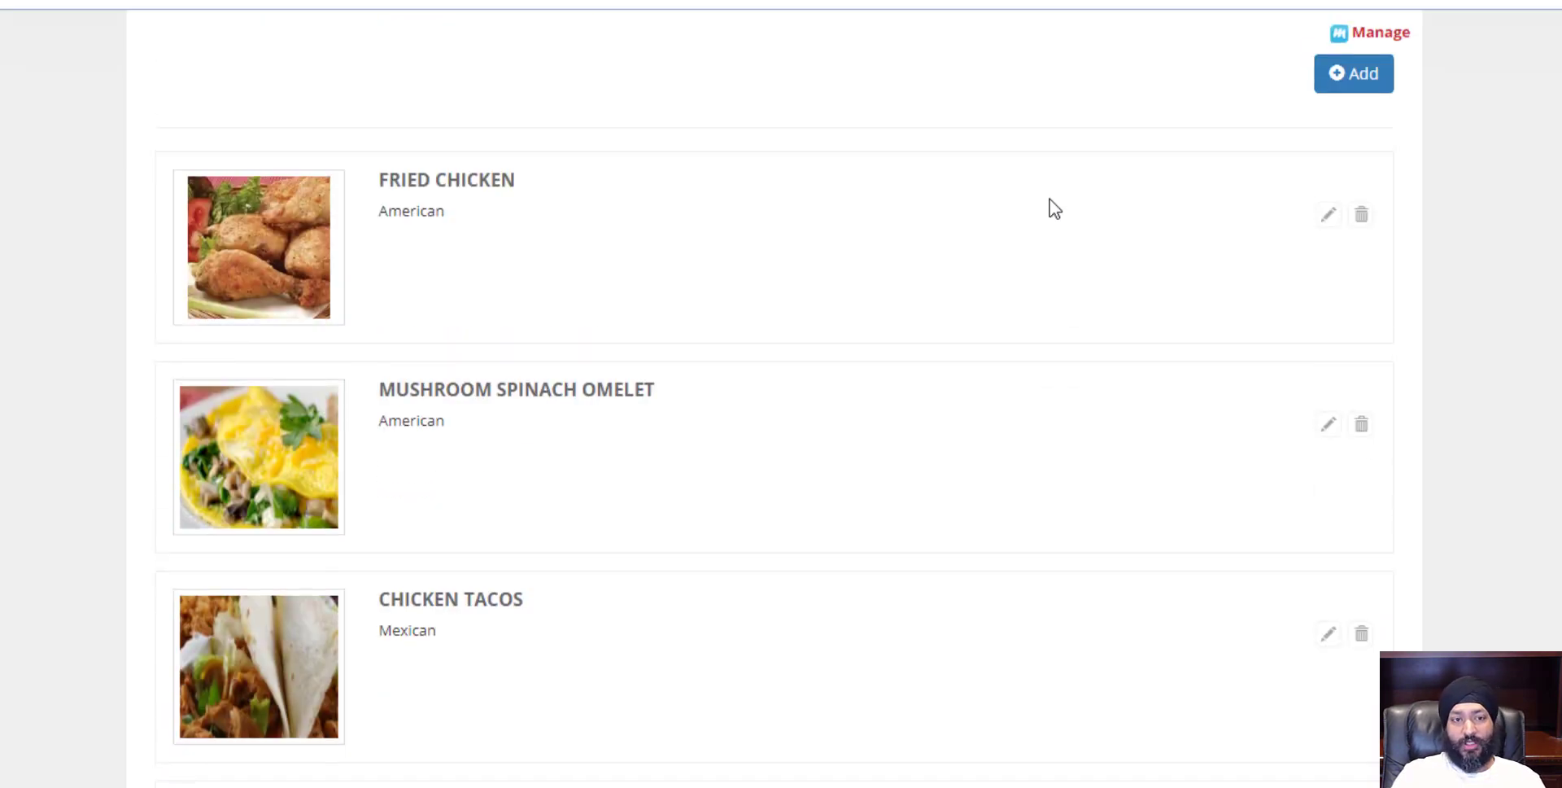
{"action": "scroll", "coordinate": [456, 199], "scroll_direction": "down", "scroll_amount": 12}
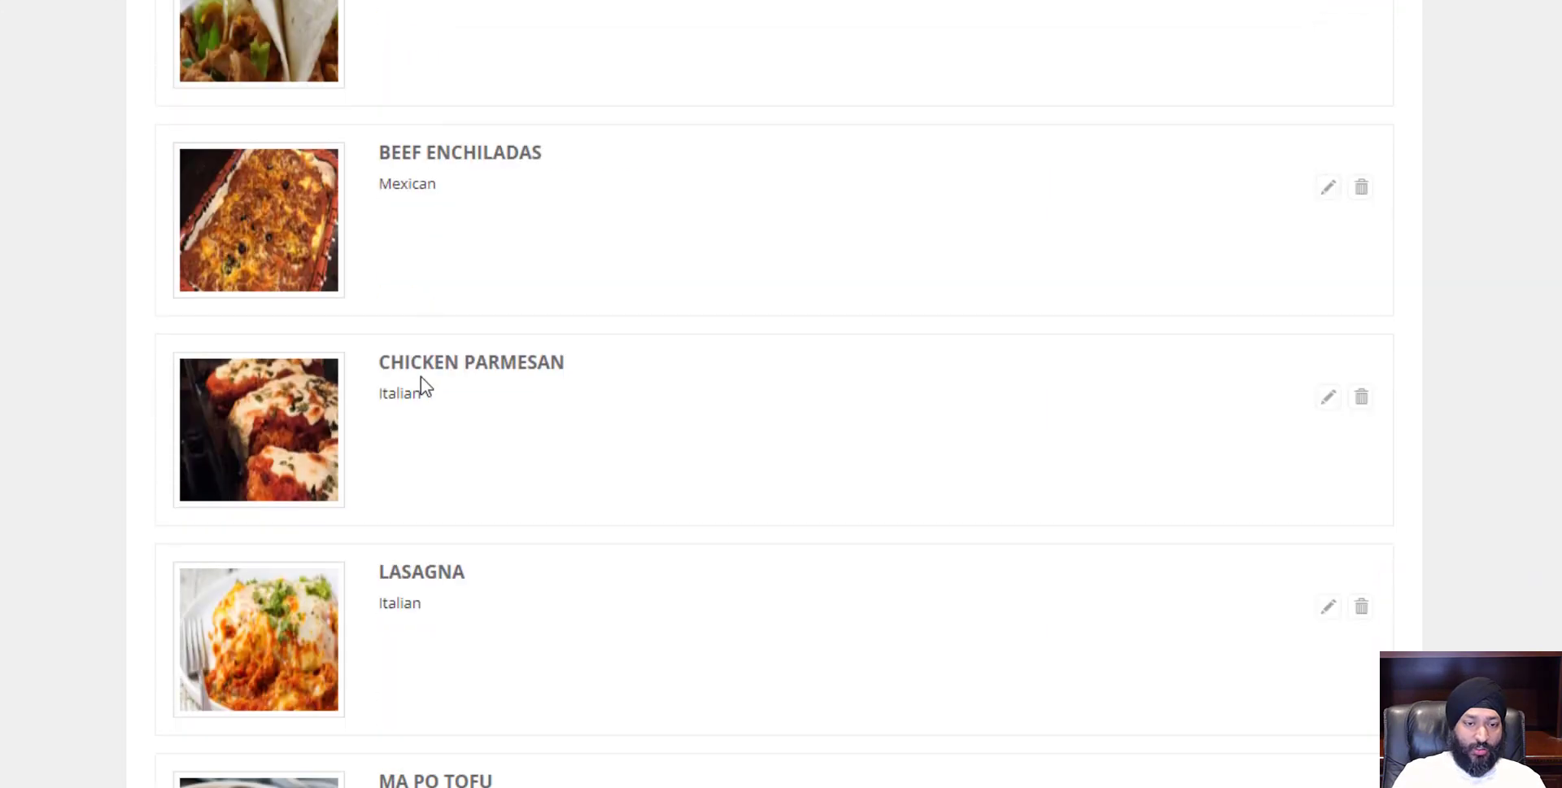
{"action": "scroll", "coordinate": [1244, 157], "scroll_direction": "up", "scroll_amount": 12}
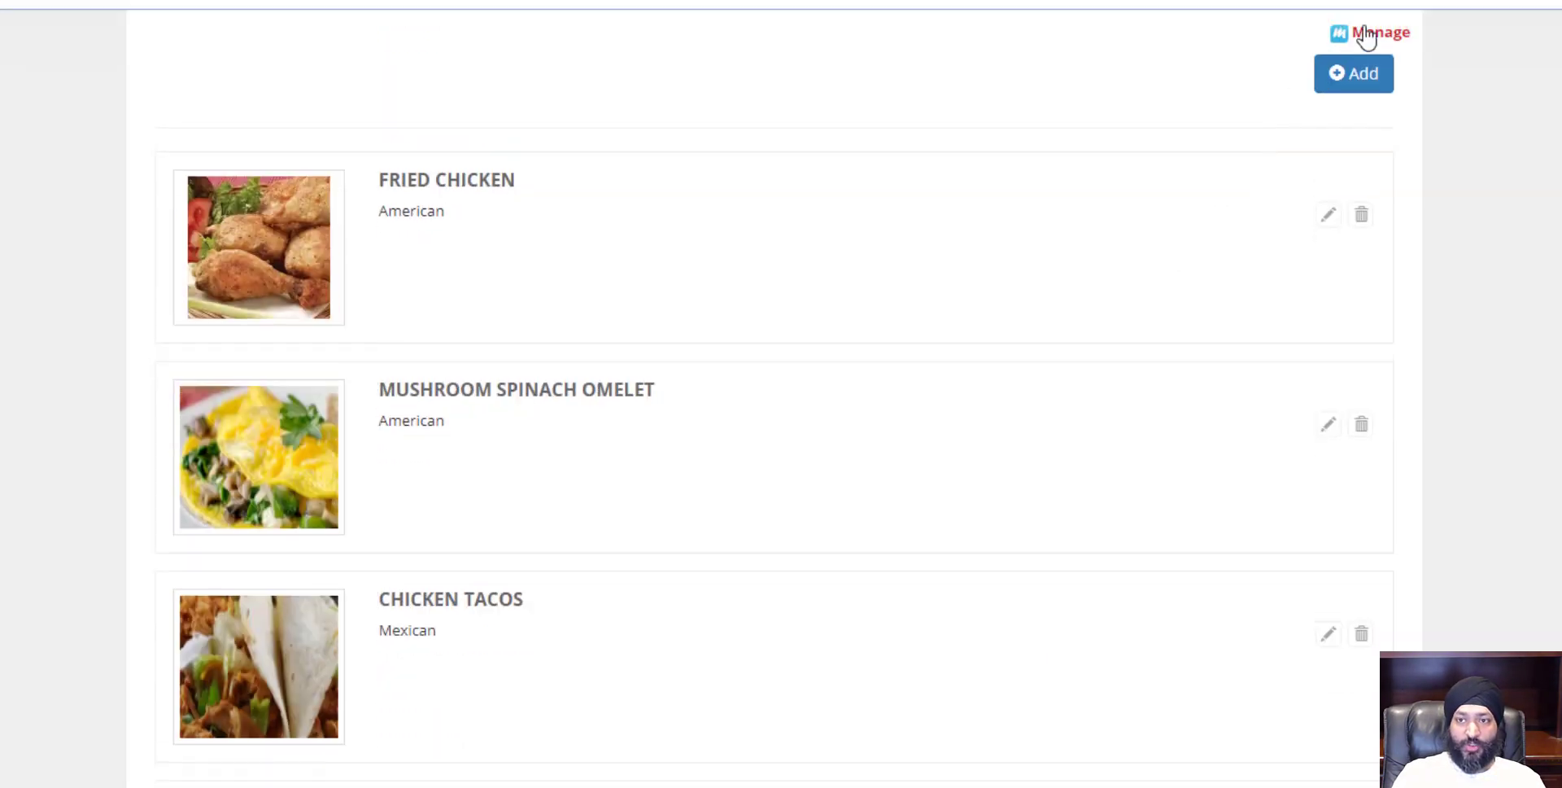
Step: Open the content filtering and sorting settings of the All Recipes visualizer from the management area
{"action": "left_click", "coordinate": [1360, 32]}
{"action": "left_click", "coordinate": [514, 167]}
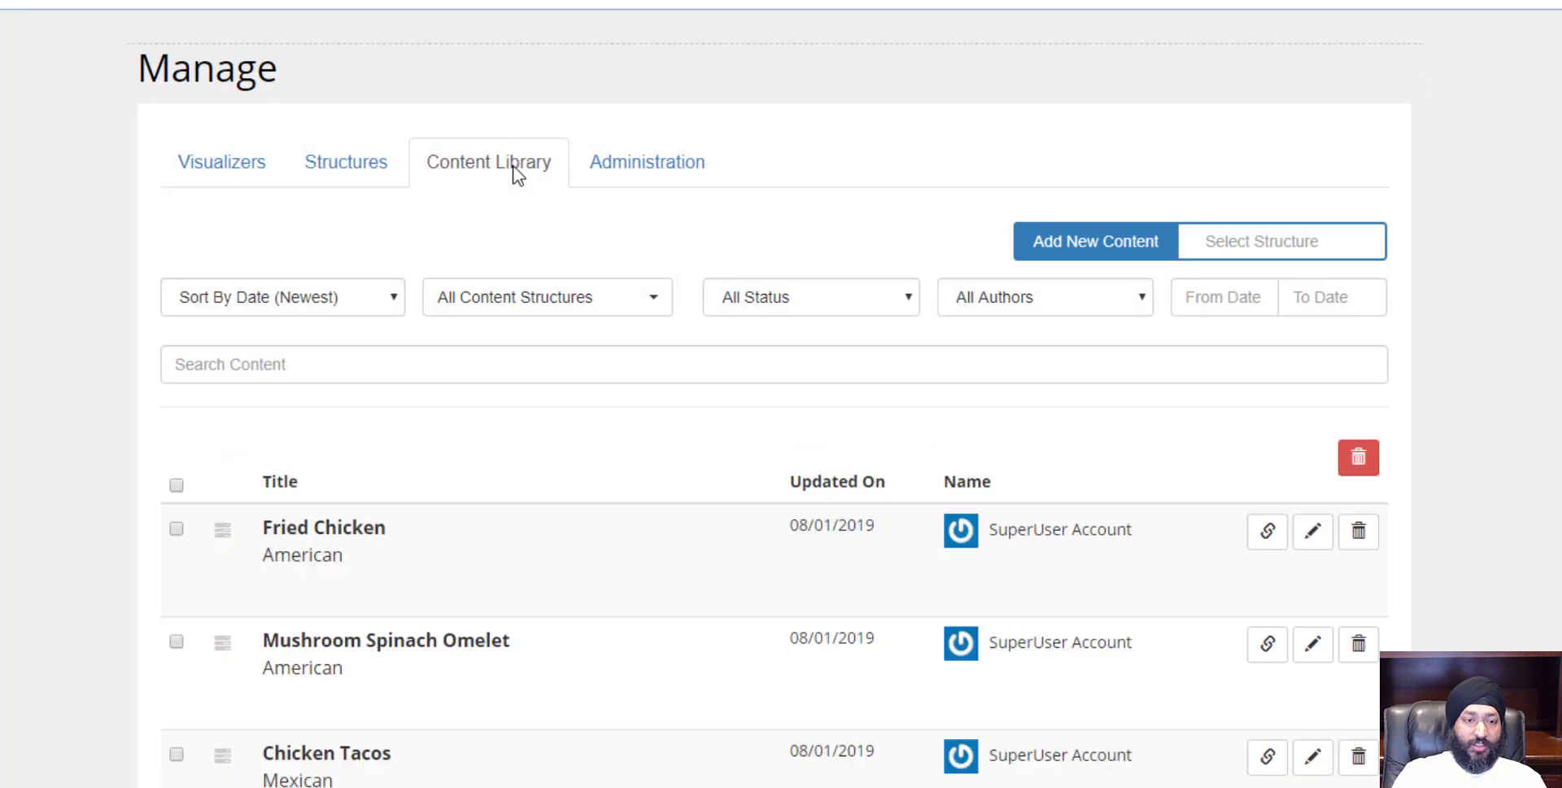
{"action": "left_click", "coordinate": [244, 158]}
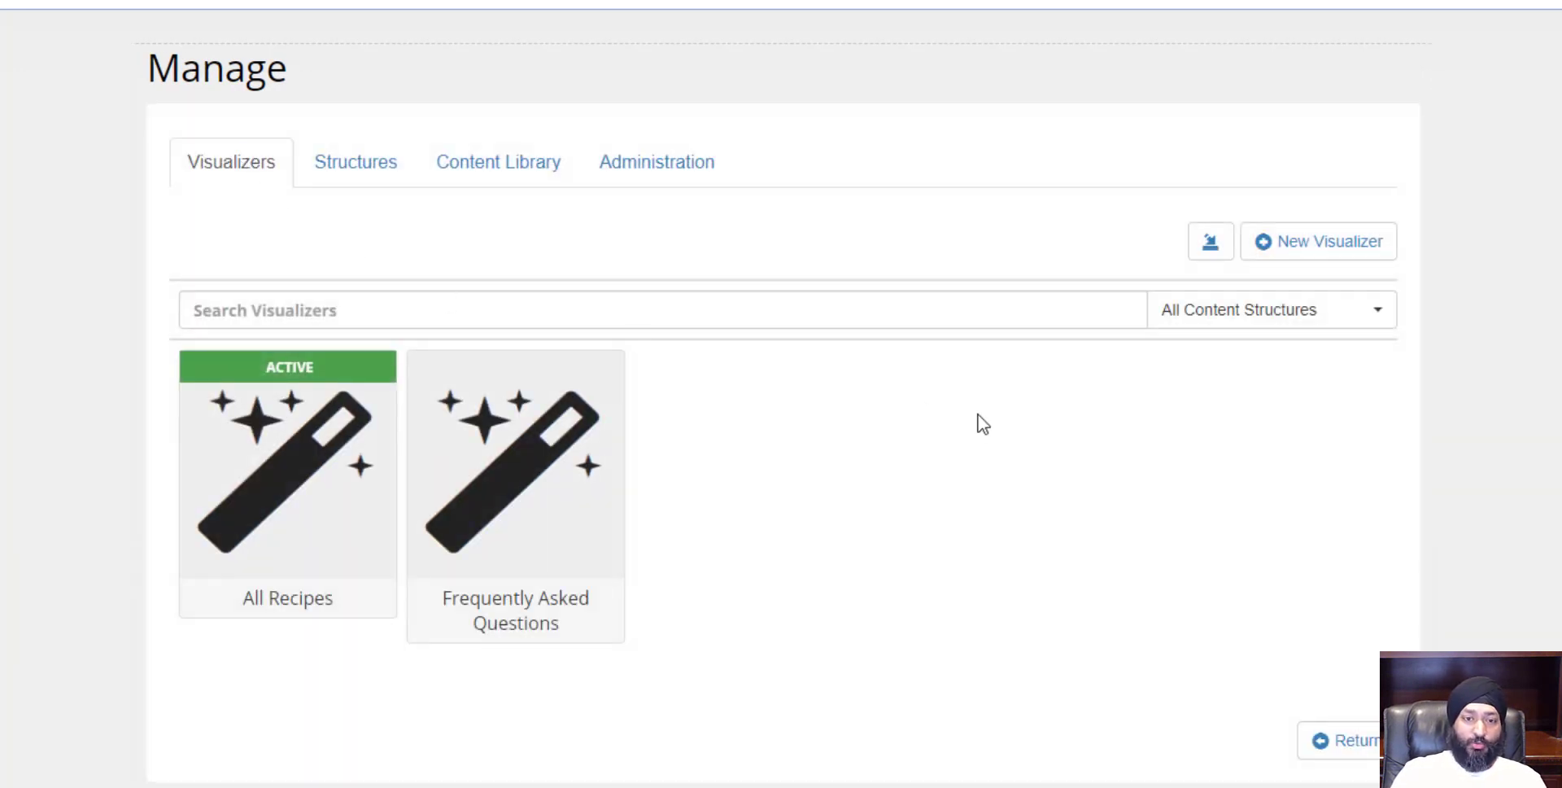
{"action": "mouse_move", "coordinate": [215, 562]}
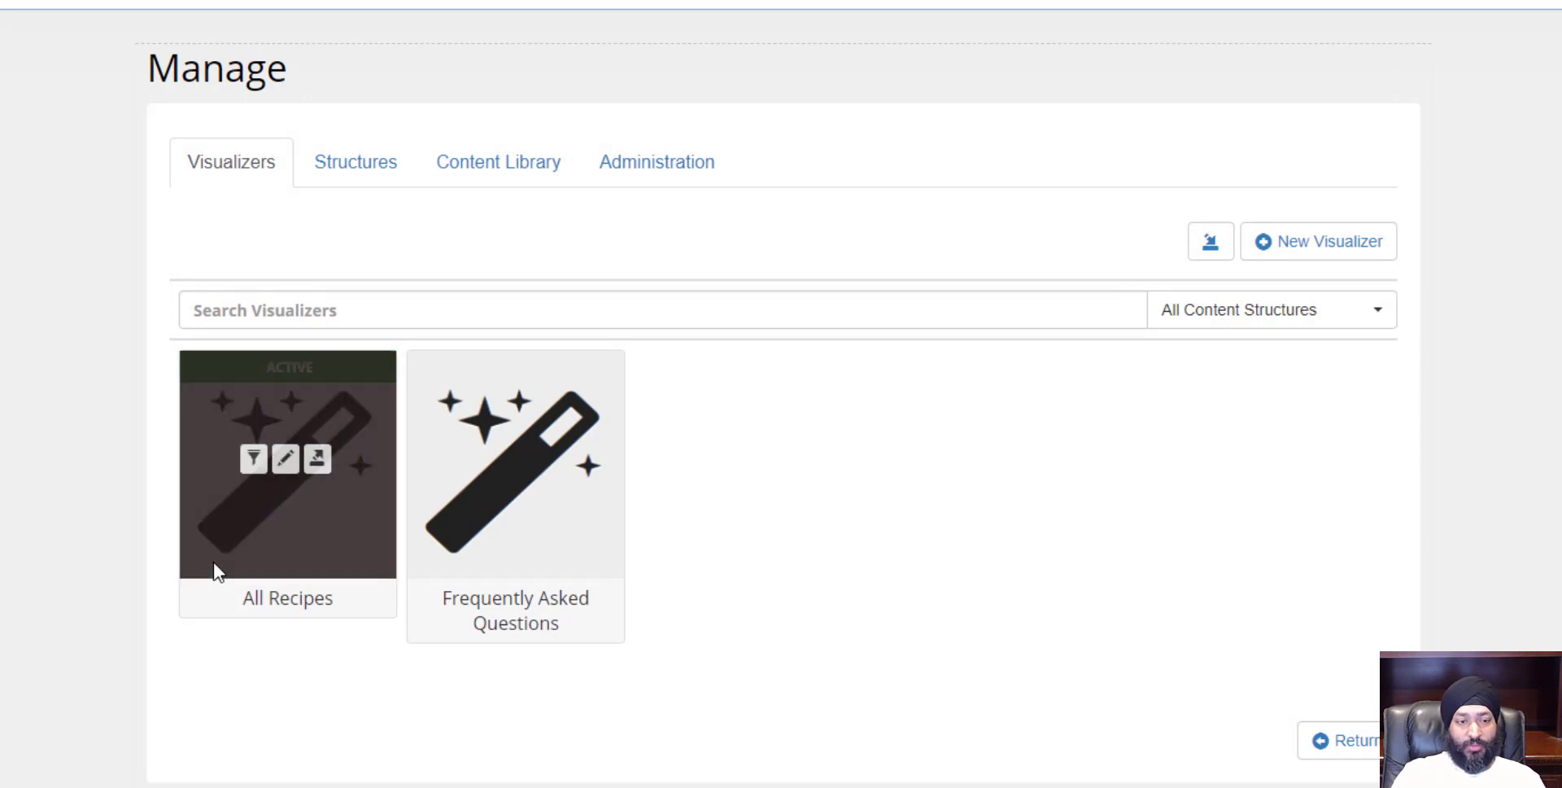
{"action": "left_click", "coordinate": [256, 462]}
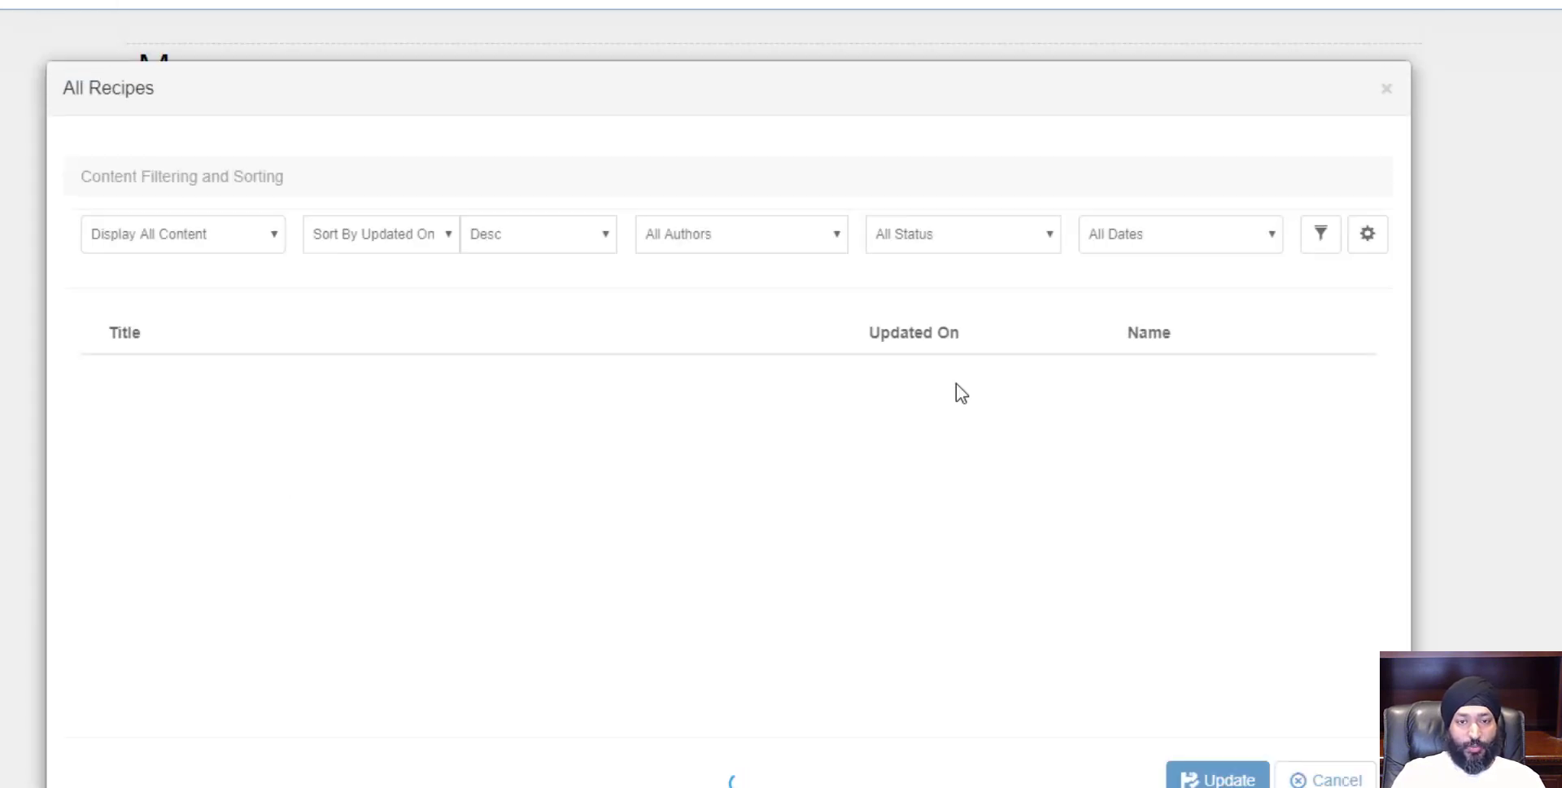
Step: Examine the recipe list together with the available sort fields and sort directions
{"action": "left_click_drag", "start_coordinate": [1381, 342], "coordinate": [1395, 251]}
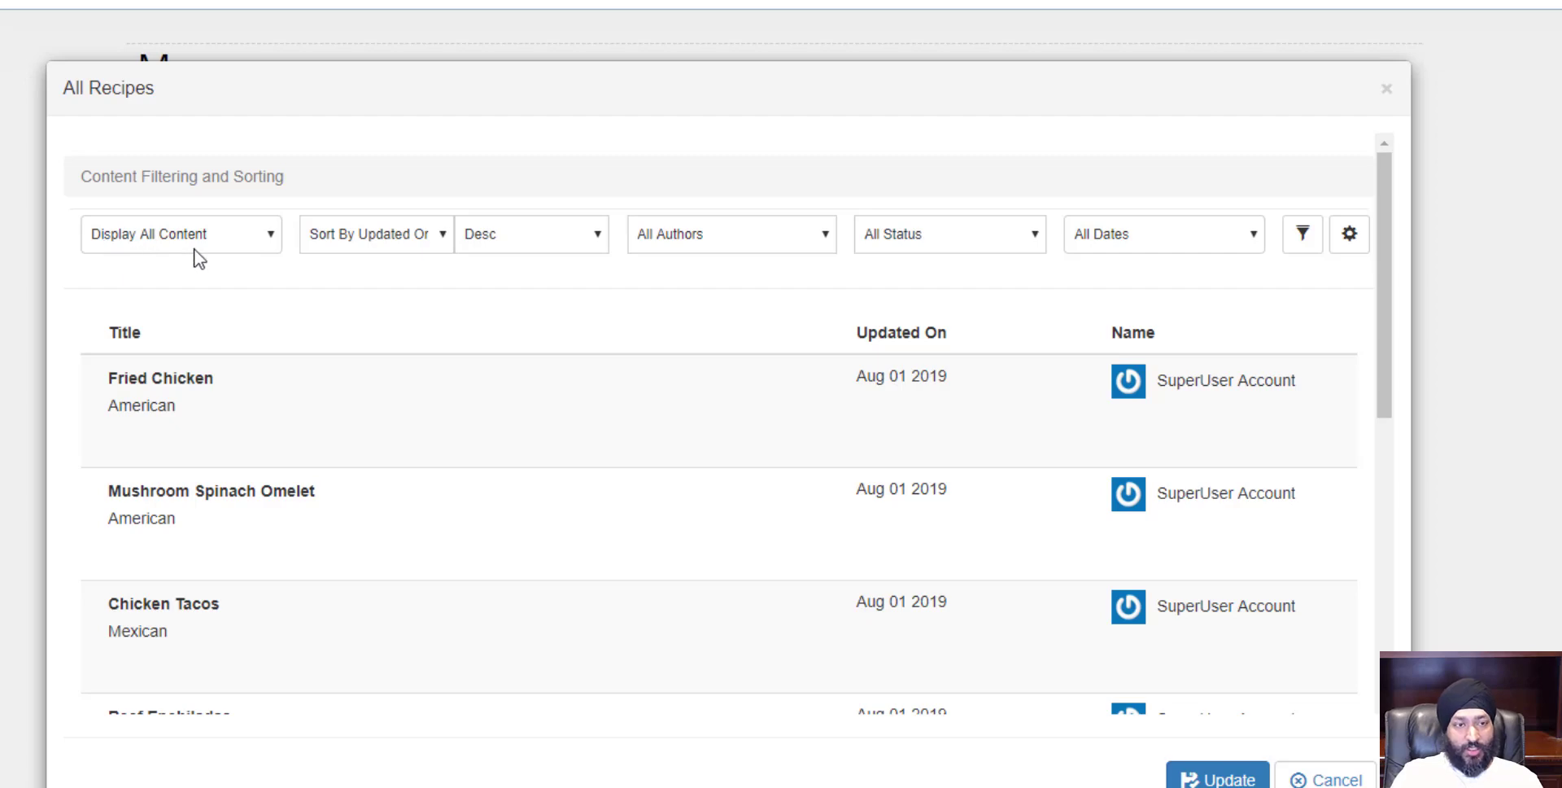
{"action": "scroll", "coordinate": [174, 391], "scroll_direction": "down", "scroll_amount": 8}
{"action": "scroll", "coordinate": [174, 586], "scroll_direction": "up", "scroll_amount": 8}
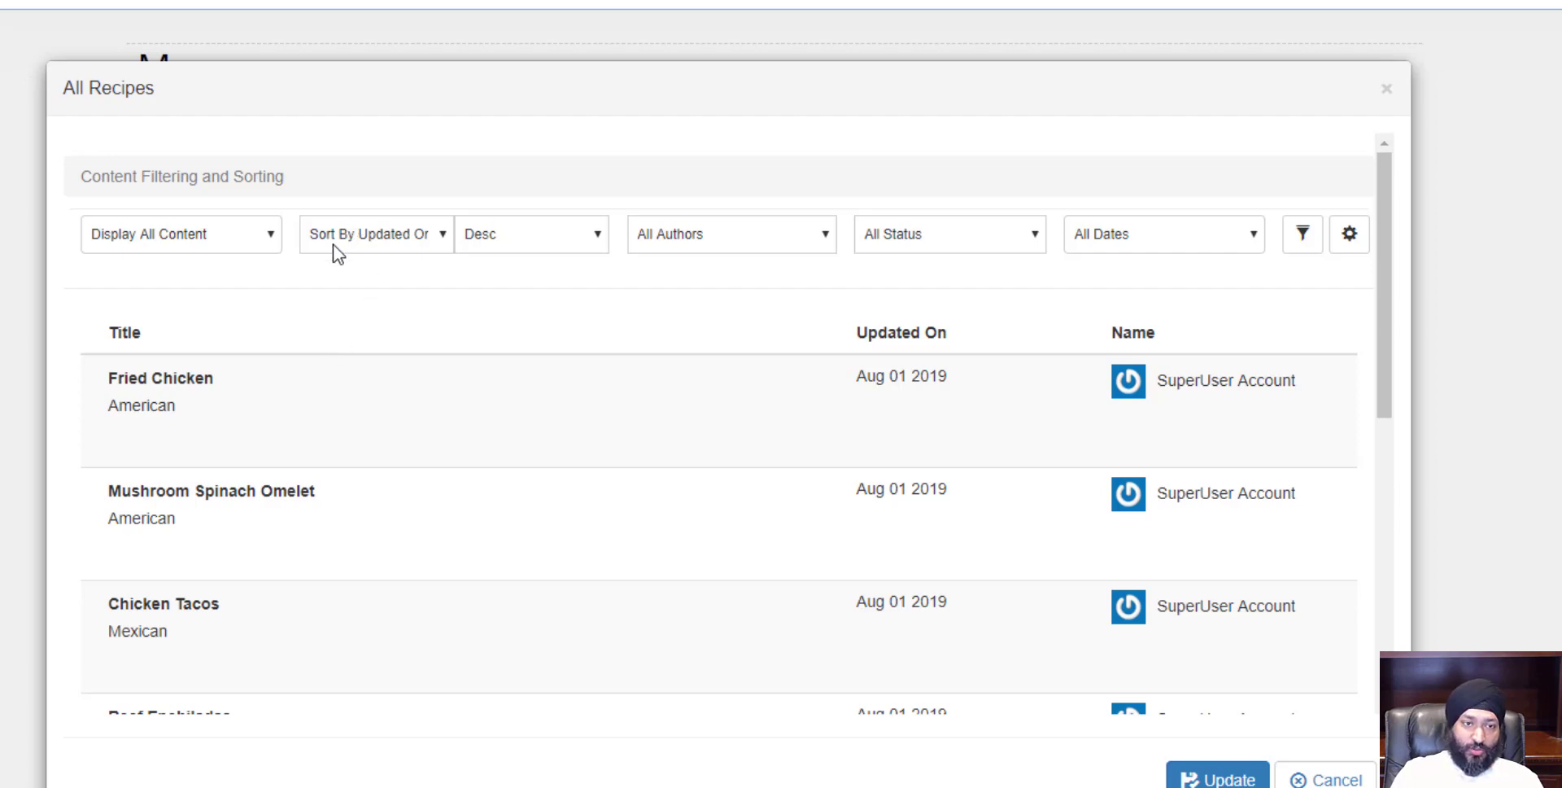
{"action": "left_click", "coordinate": [423, 241]}
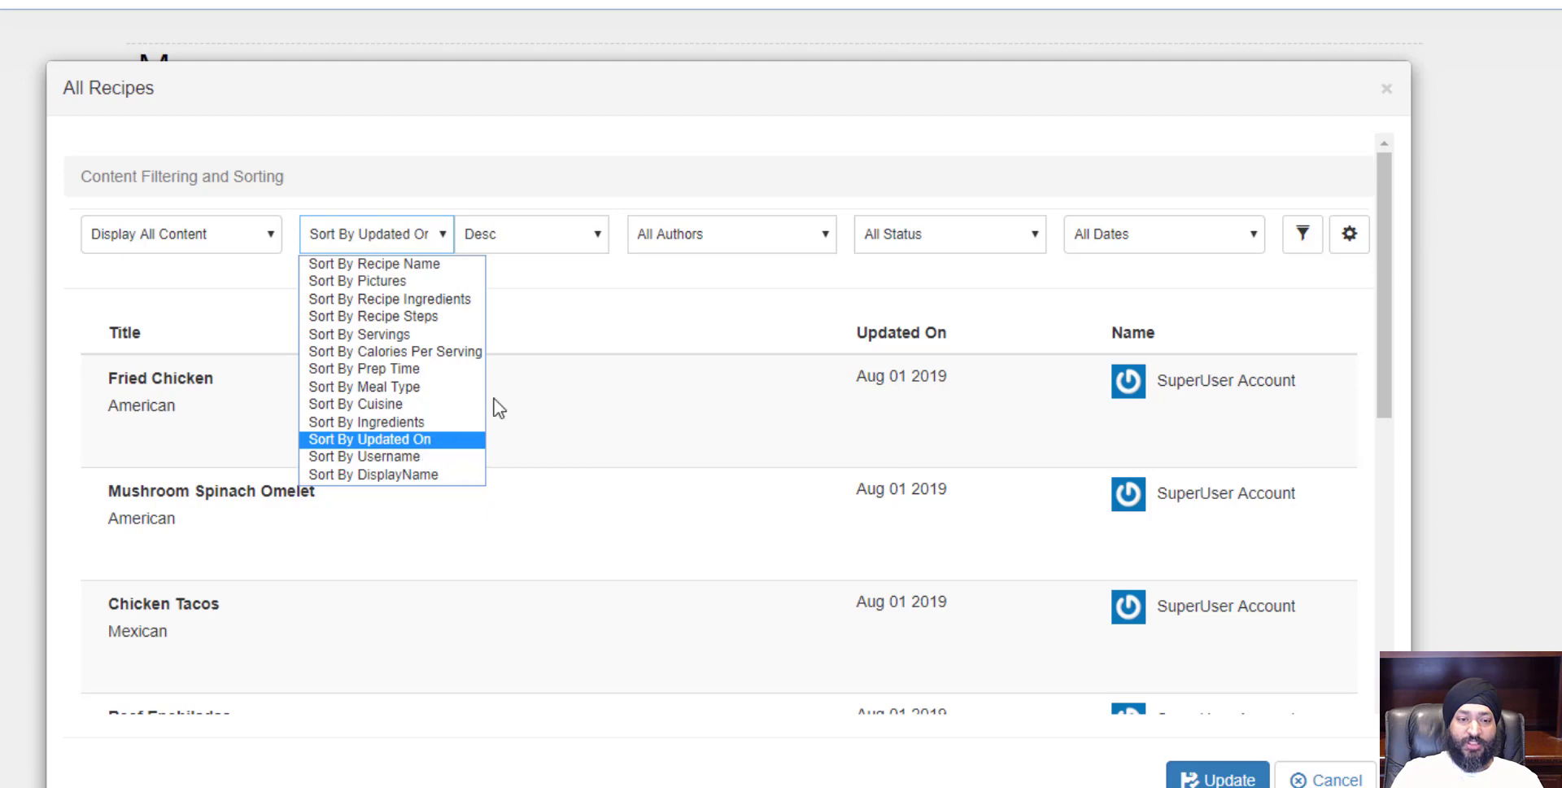
{"action": "left_click", "coordinate": [545, 327]}
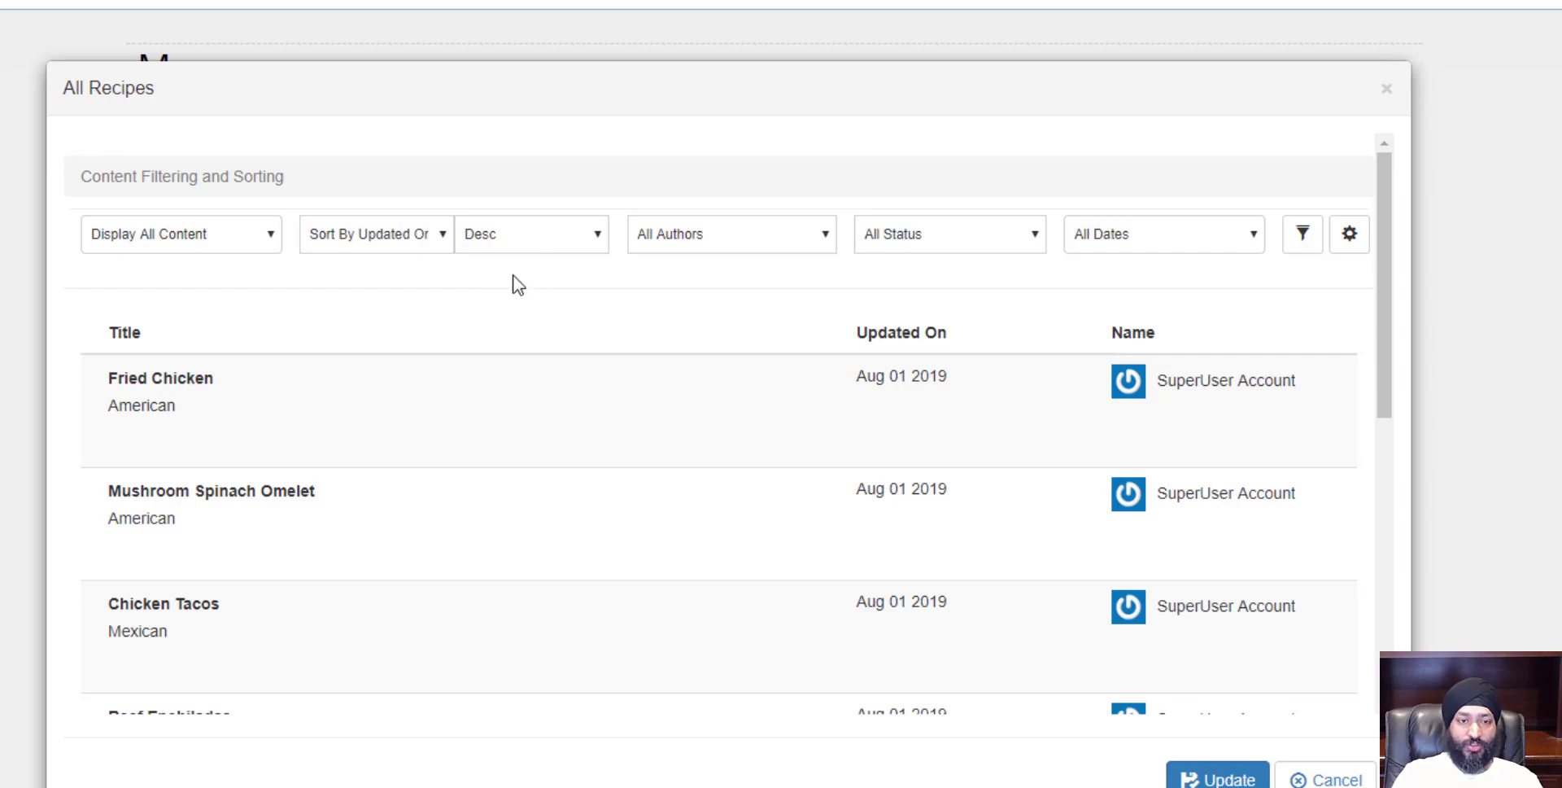
{"action": "left_click", "coordinate": [520, 245]}
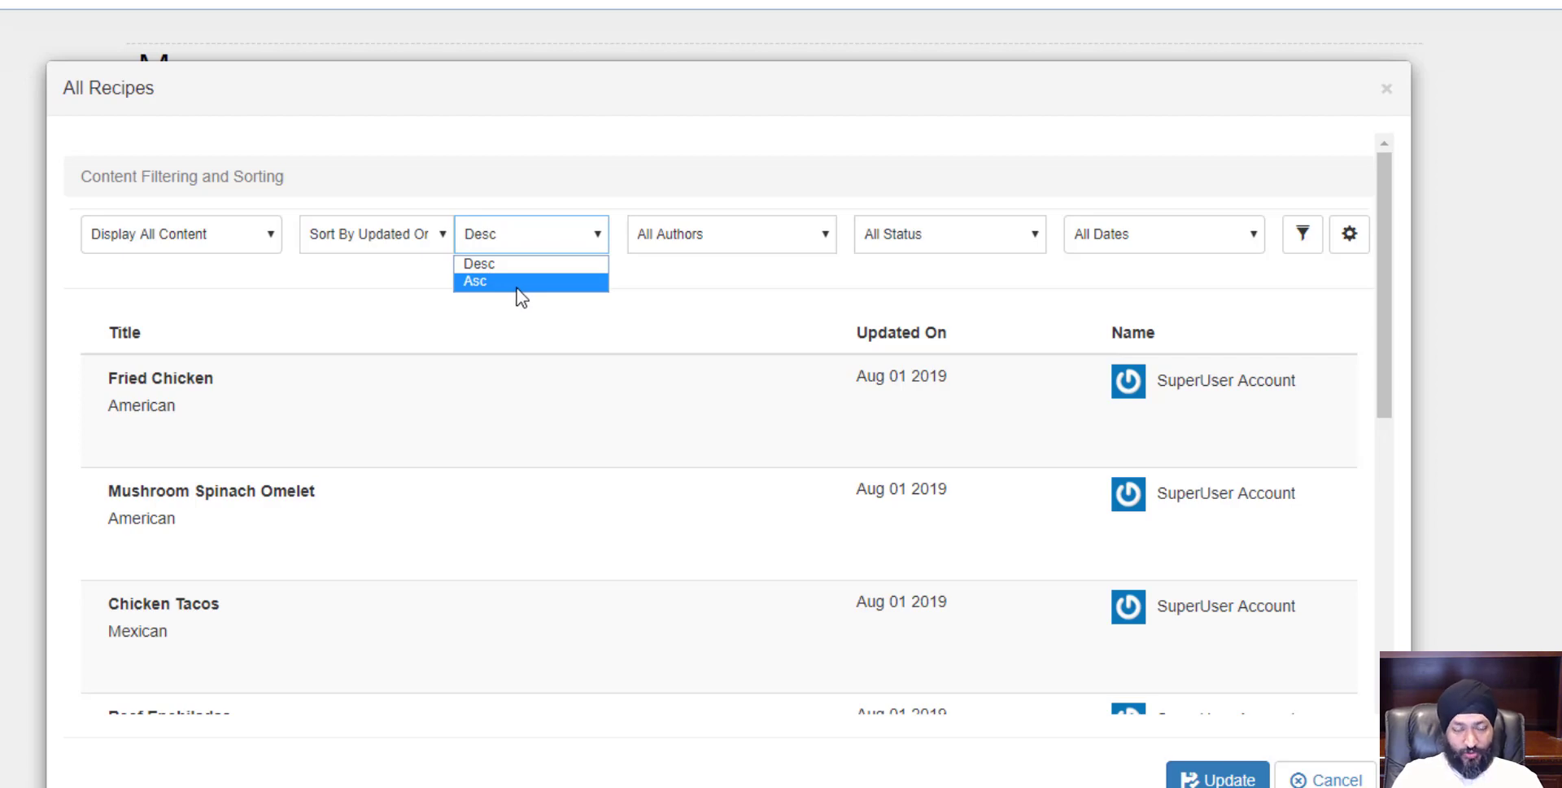
{"action": "left_click", "coordinate": [499, 311]}
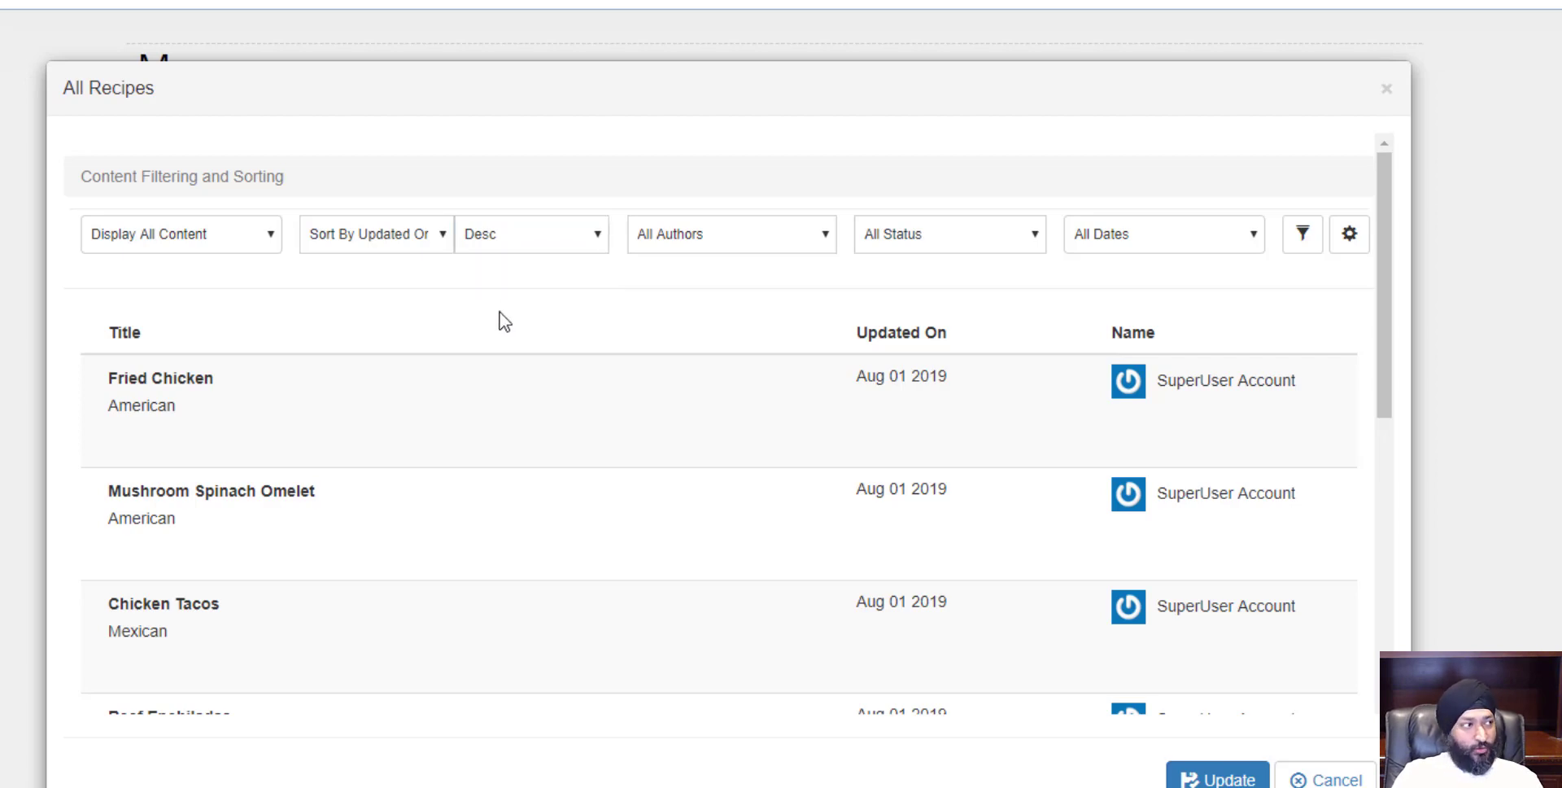
Step: Sort the recipes by Recipe Name in descending order and review the list down to its last entry
{"action": "left_click", "coordinate": [441, 240]}
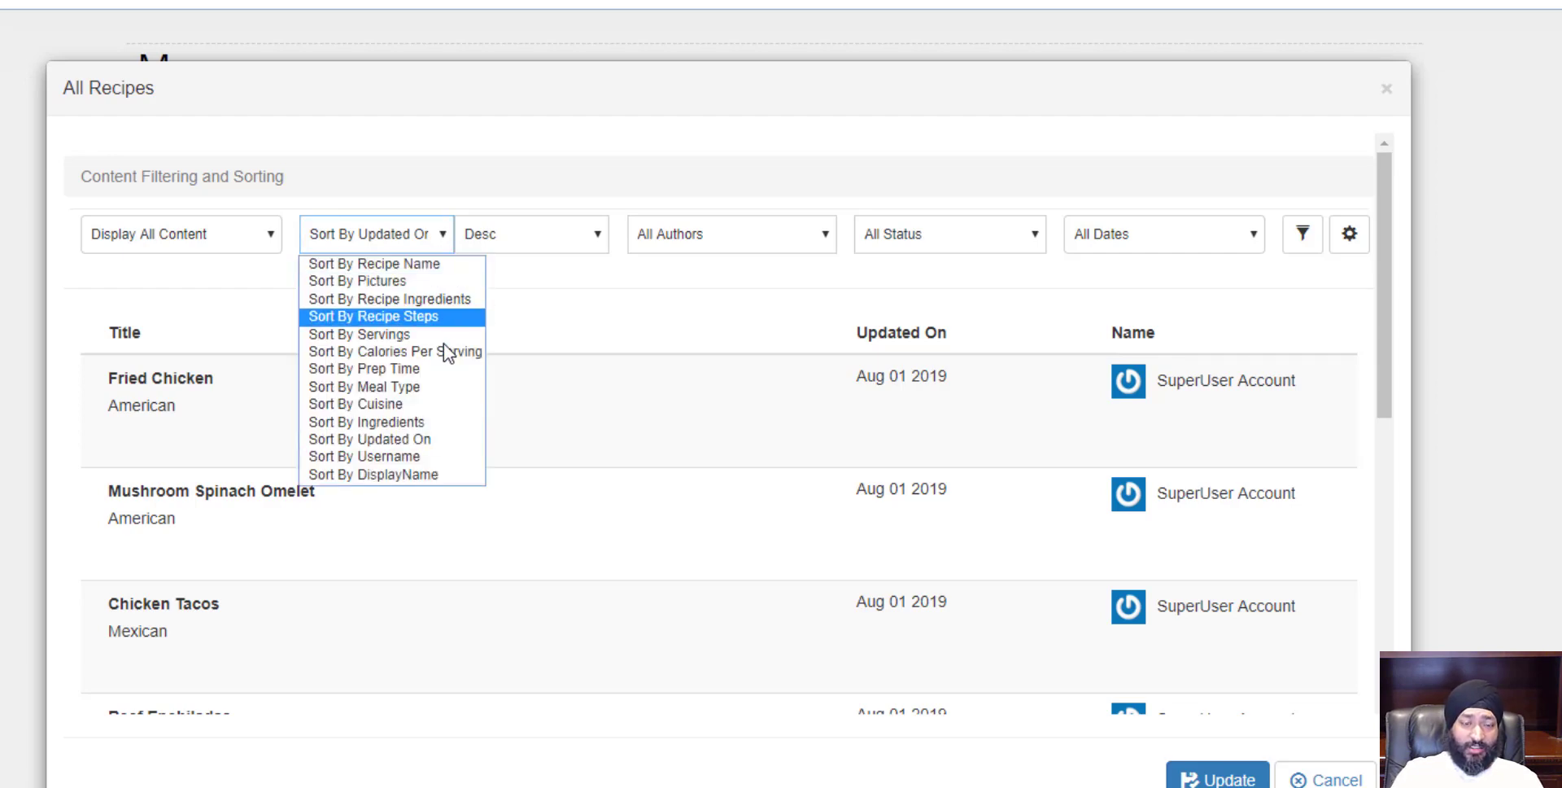
{"action": "left_click", "coordinate": [408, 270]}
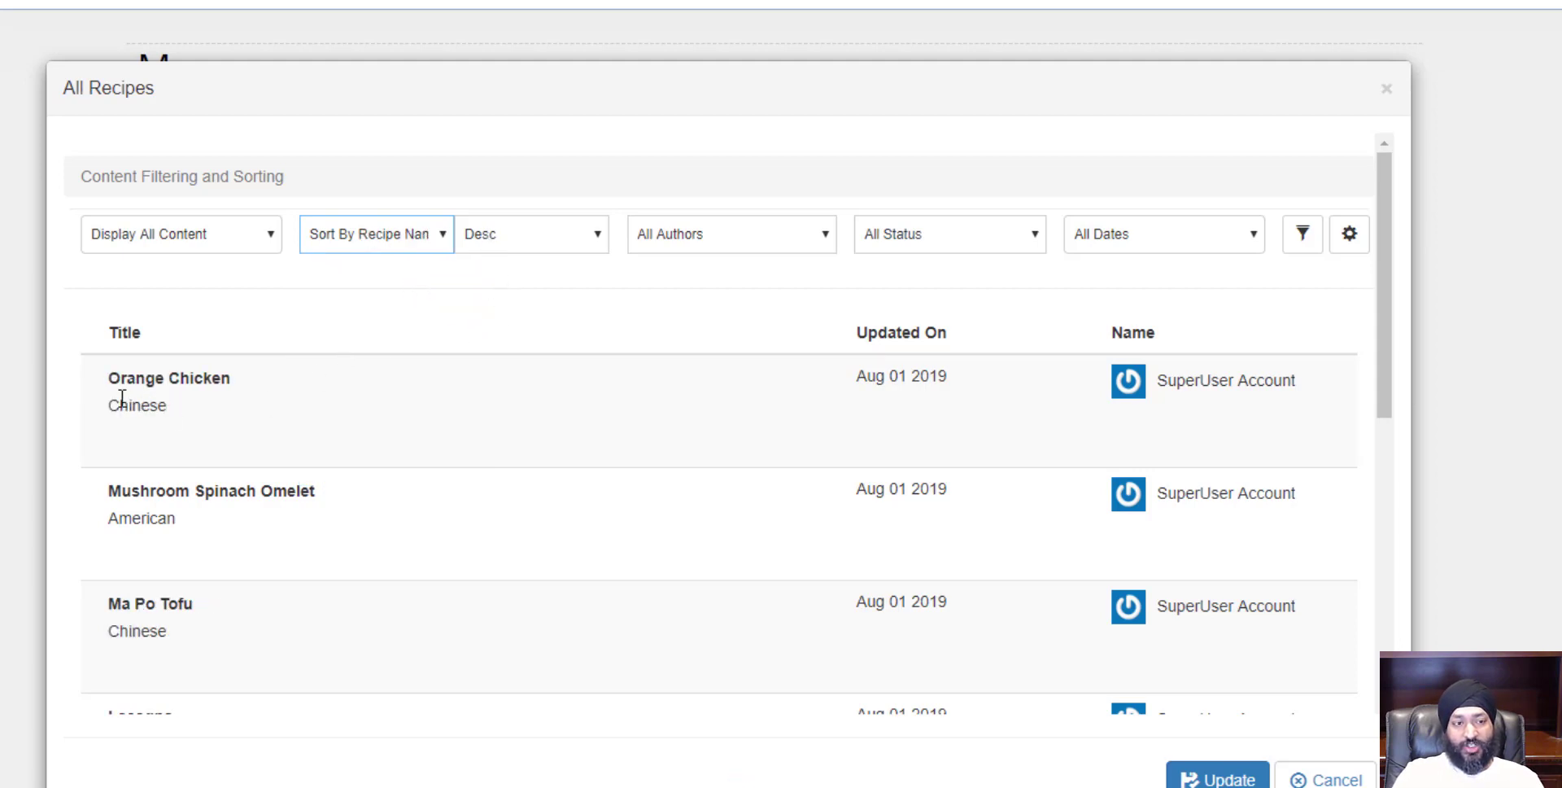
{"action": "scroll", "coordinate": [151, 404], "scroll_direction": "down", "scroll_amount": 5}
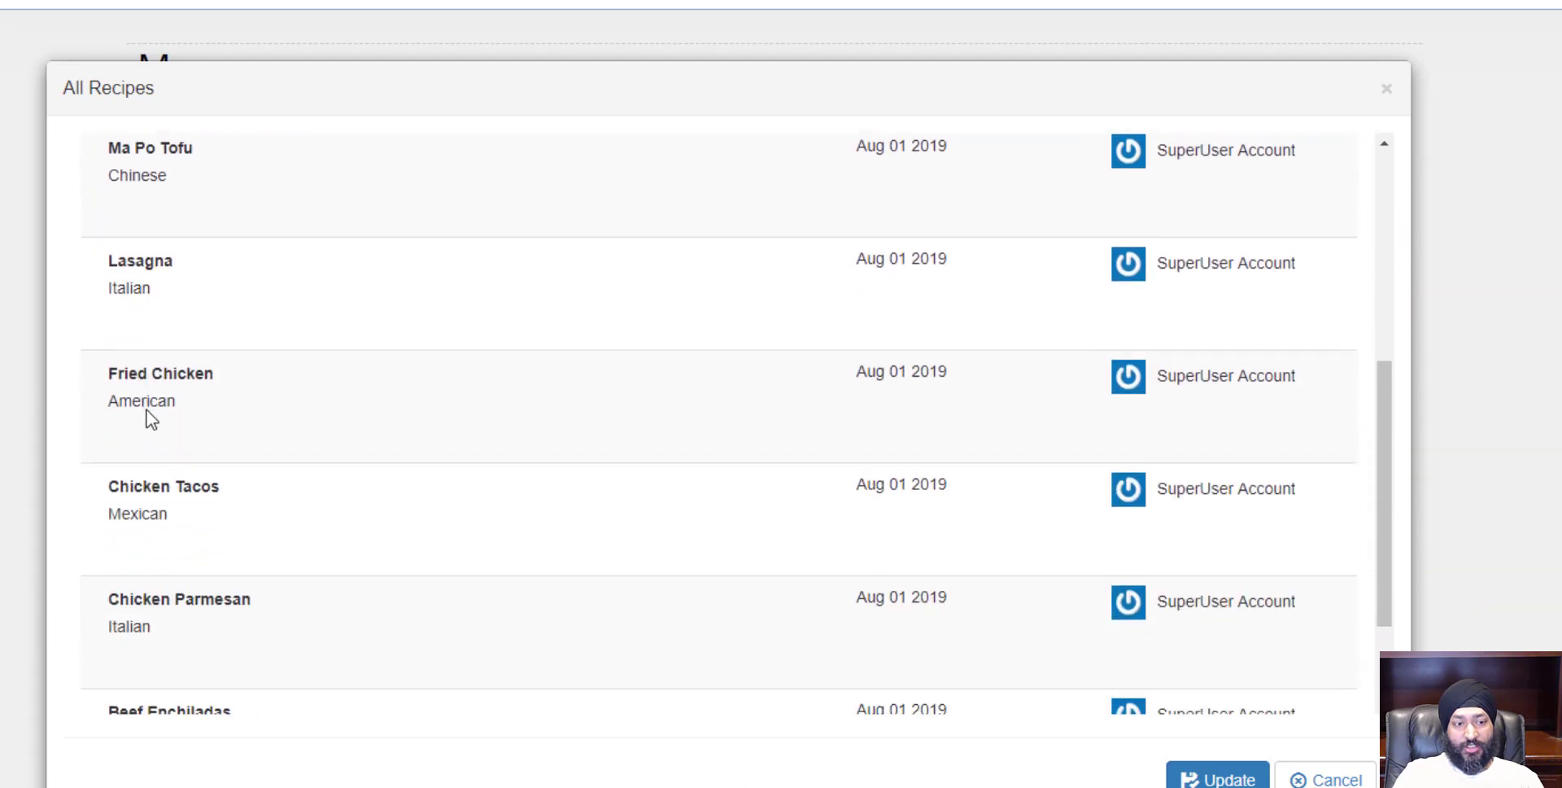
{"action": "scroll", "coordinate": [144, 440], "scroll_direction": "down", "scroll_amount": 2}
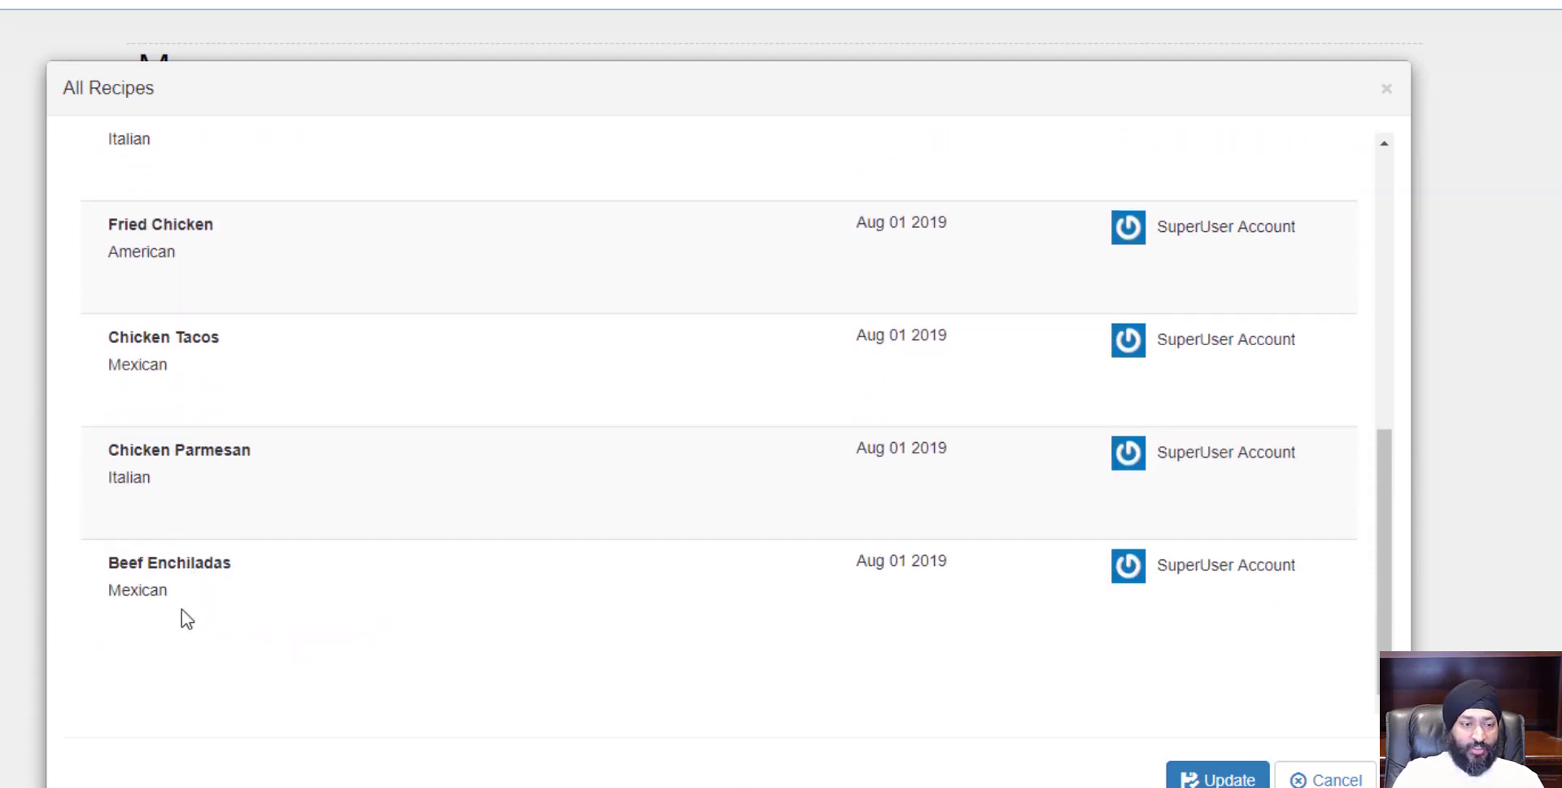
{"action": "left_click_drag", "start_coordinate": [112, 571], "coordinate": [258, 575]}
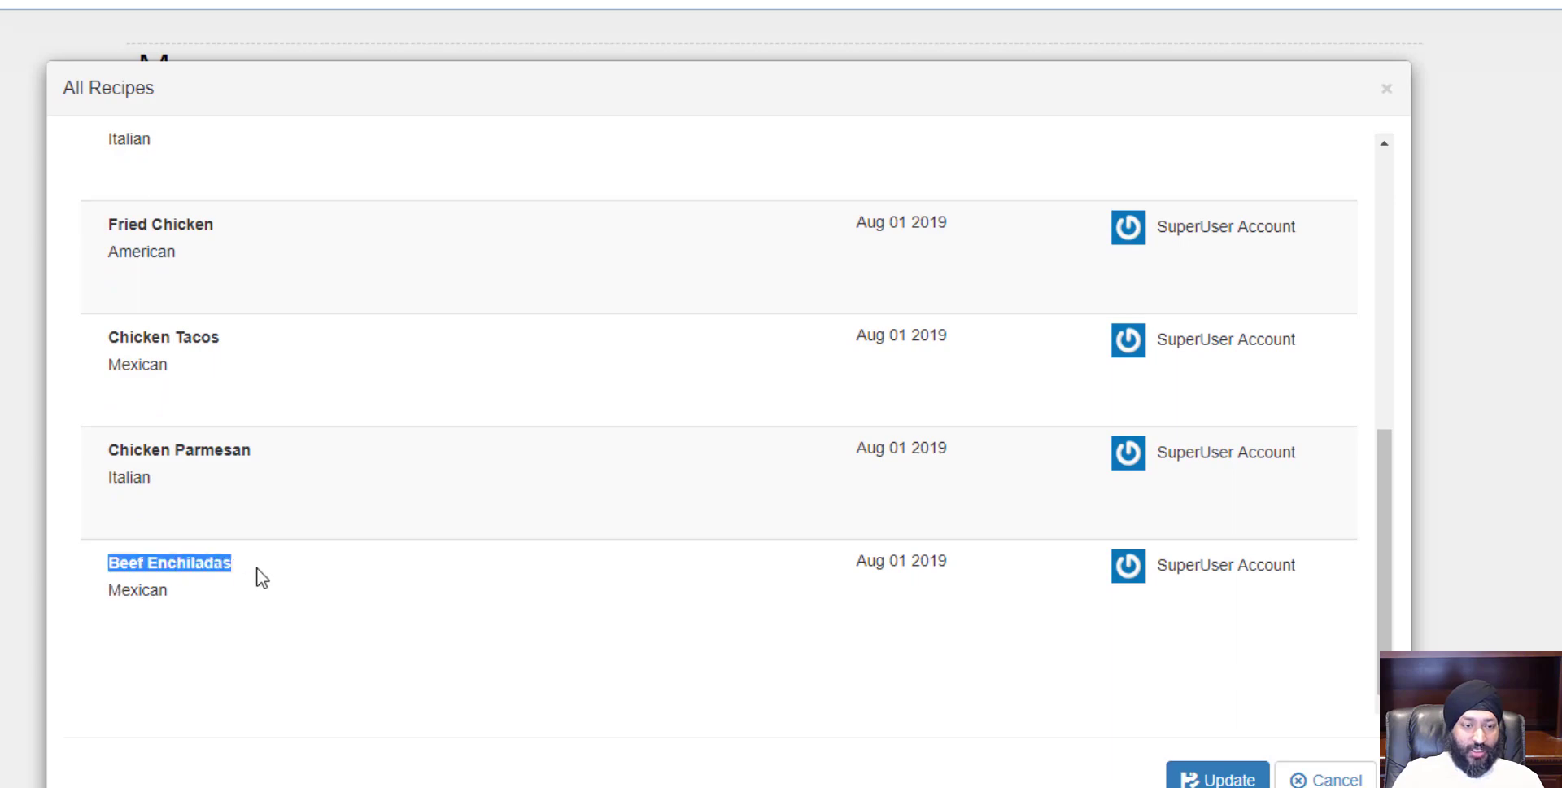
{"action": "left_click", "coordinate": [329, 588]}
{"action": "scroll", "coordinate": [422, 603], "scroll_direction": "up", "scroll_amount": 10}
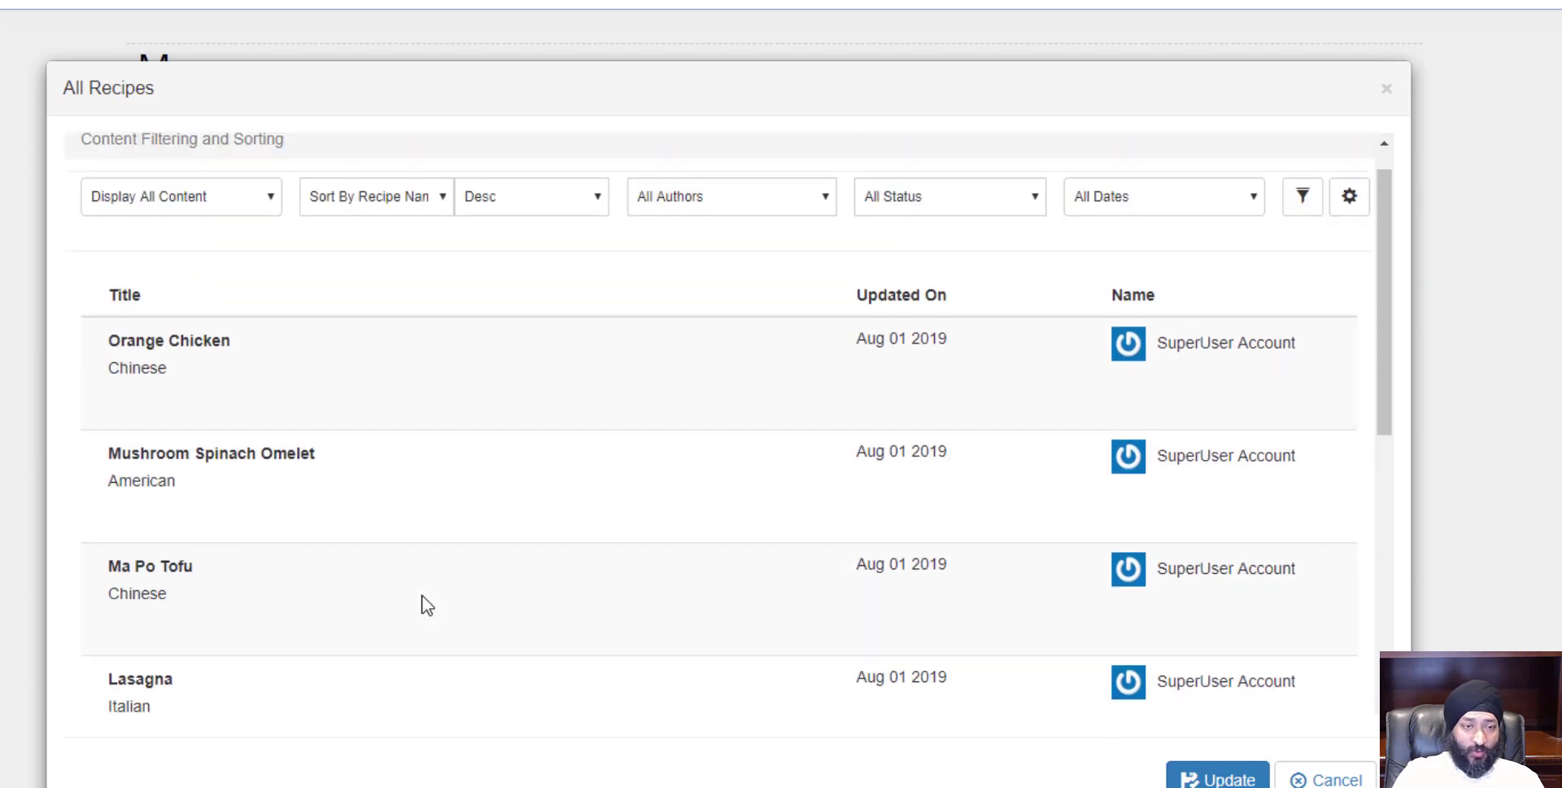
Step: Switch the recipe name sorting to ascending order and check the order of the whole list
{"action": "left_click", "coordinate": [529, 210]}
{"action": "left_click", "coordinate": [521, 249]}
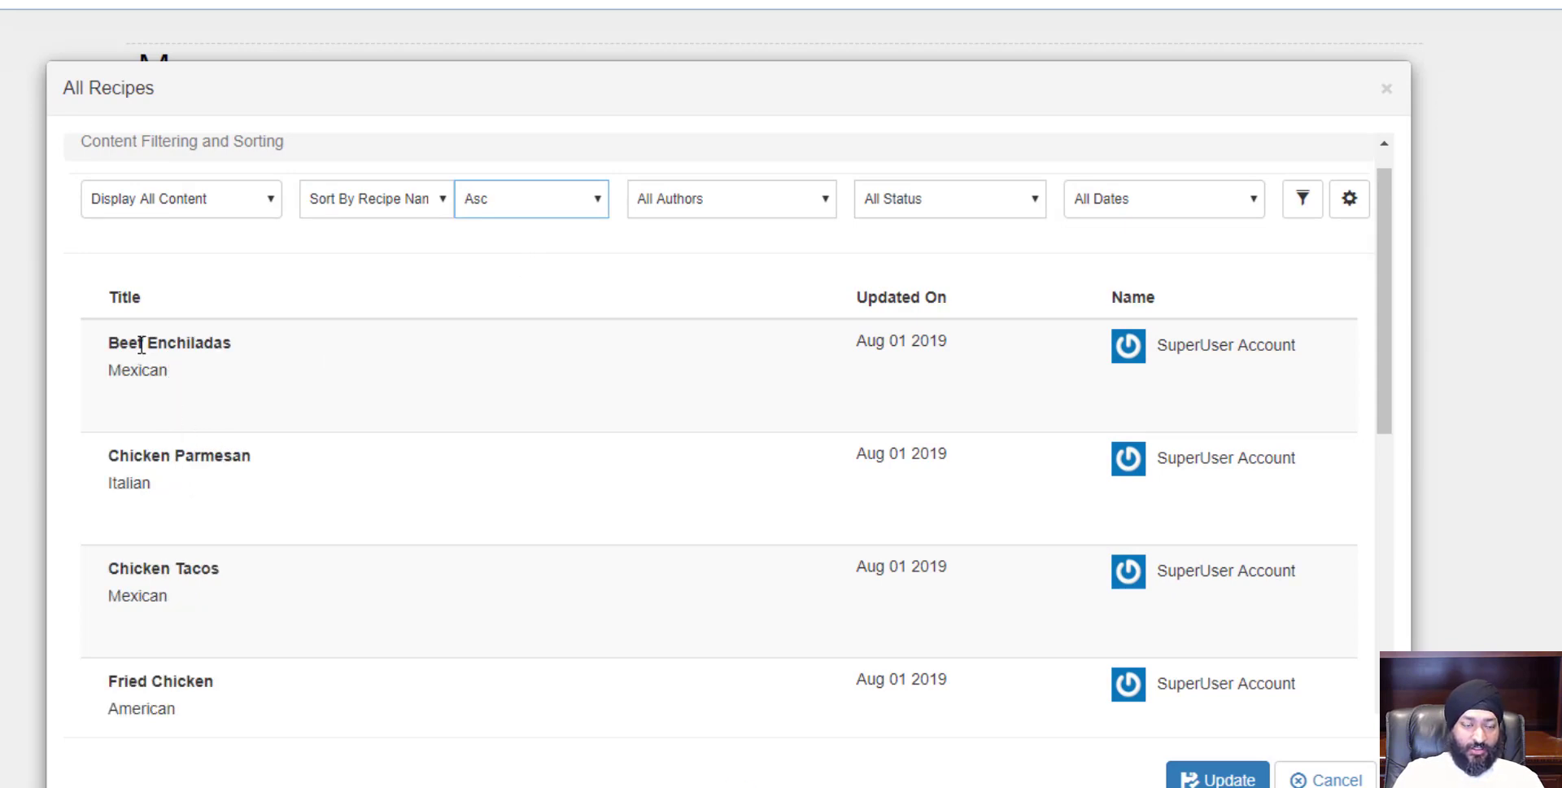
{"action": "scroll", "coordinate": [139, 359], "scroll_direction": "down", "scroll_amount": 7}
{"action": "scroll", "coordinate": [144, 426], "scroll_direction": "up", "scroll_amount": 7}
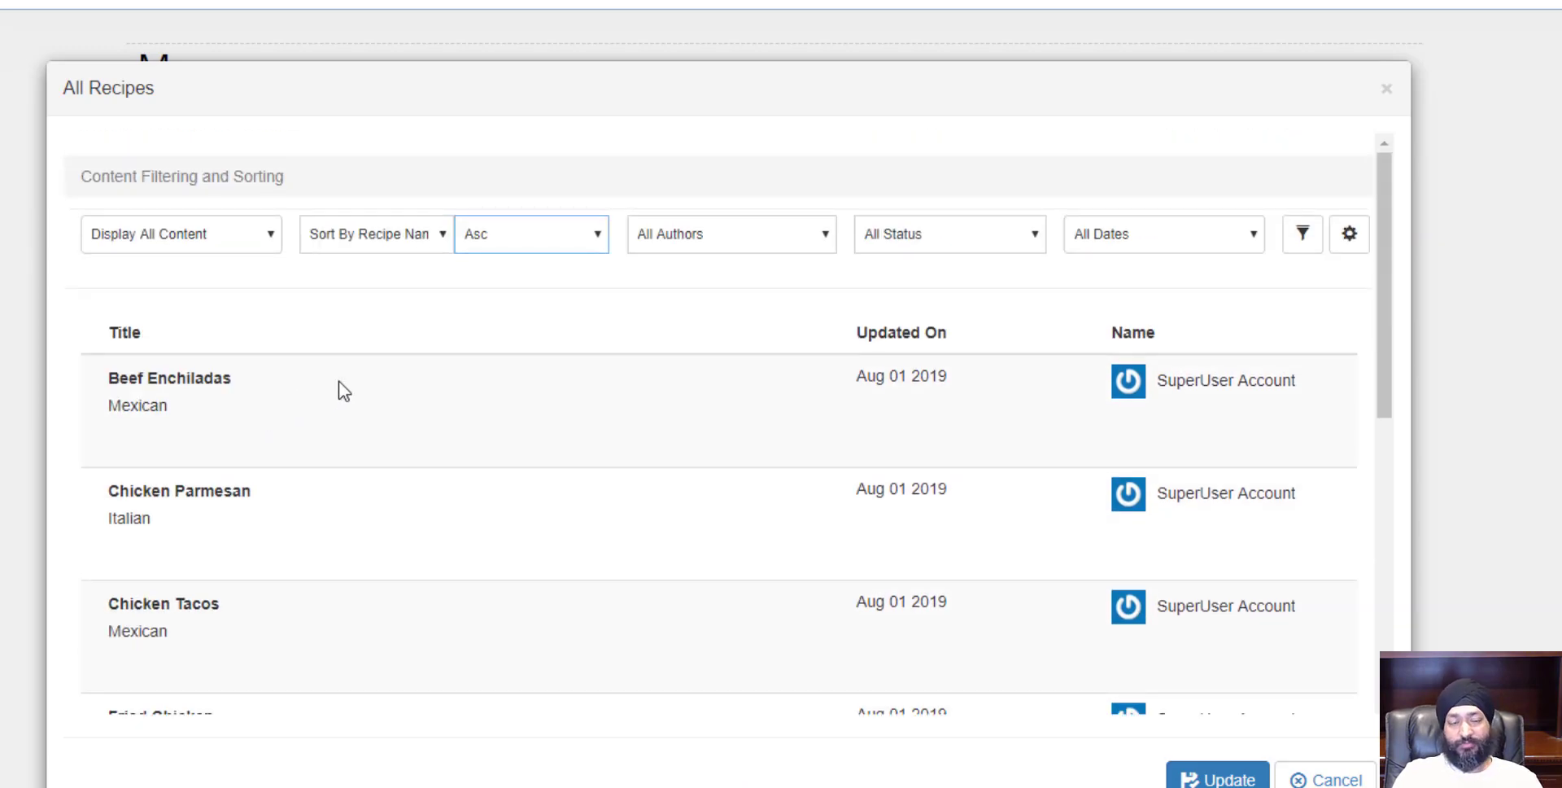
Step: Set the recipe sorting back to Updated On in descending order
{"action": "left_click", "coordinate": [412, 238]}
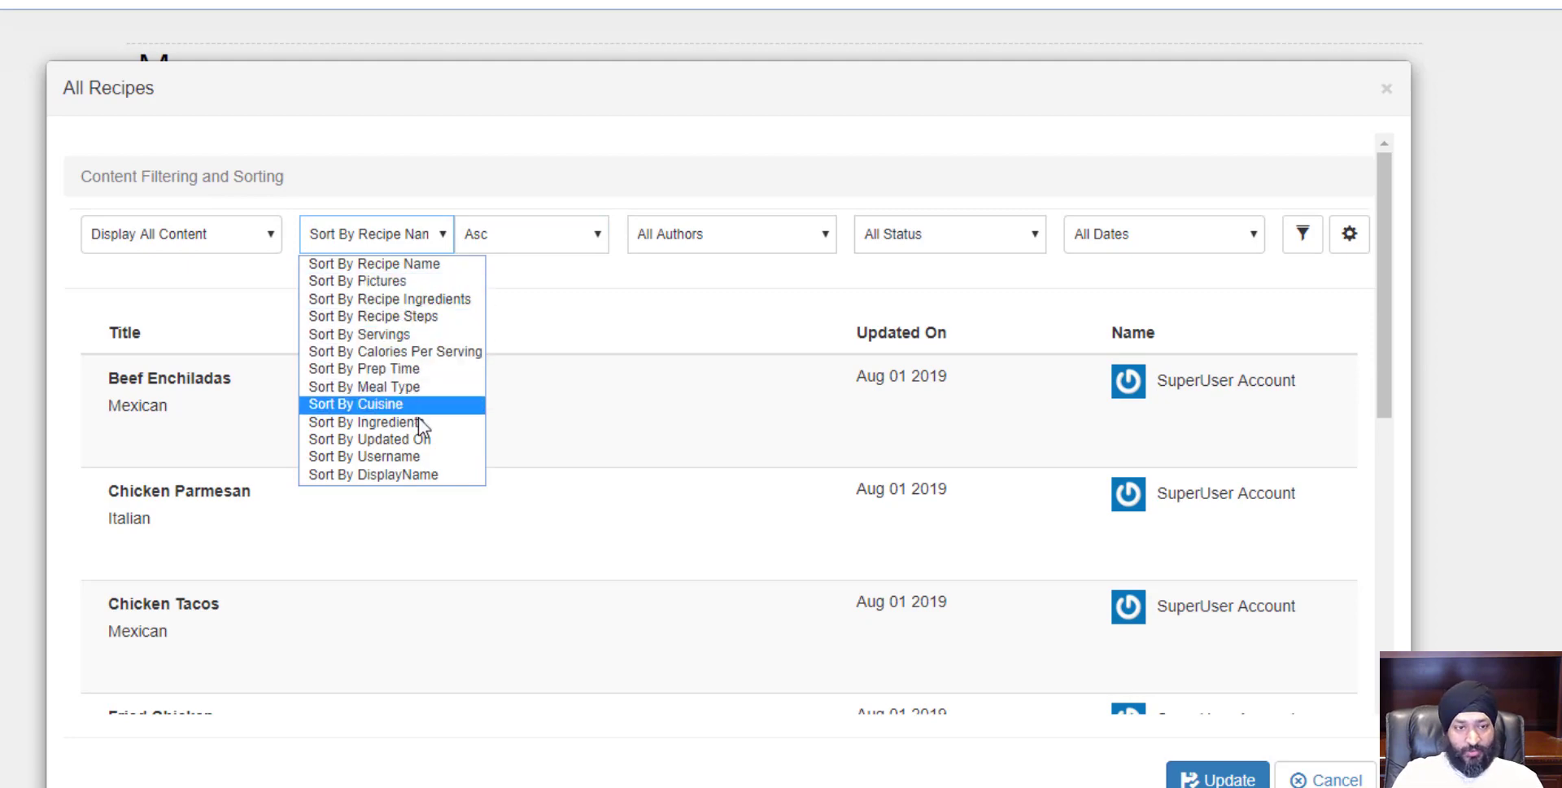
{"action": "left_click", "coordinate": [436, 438]}
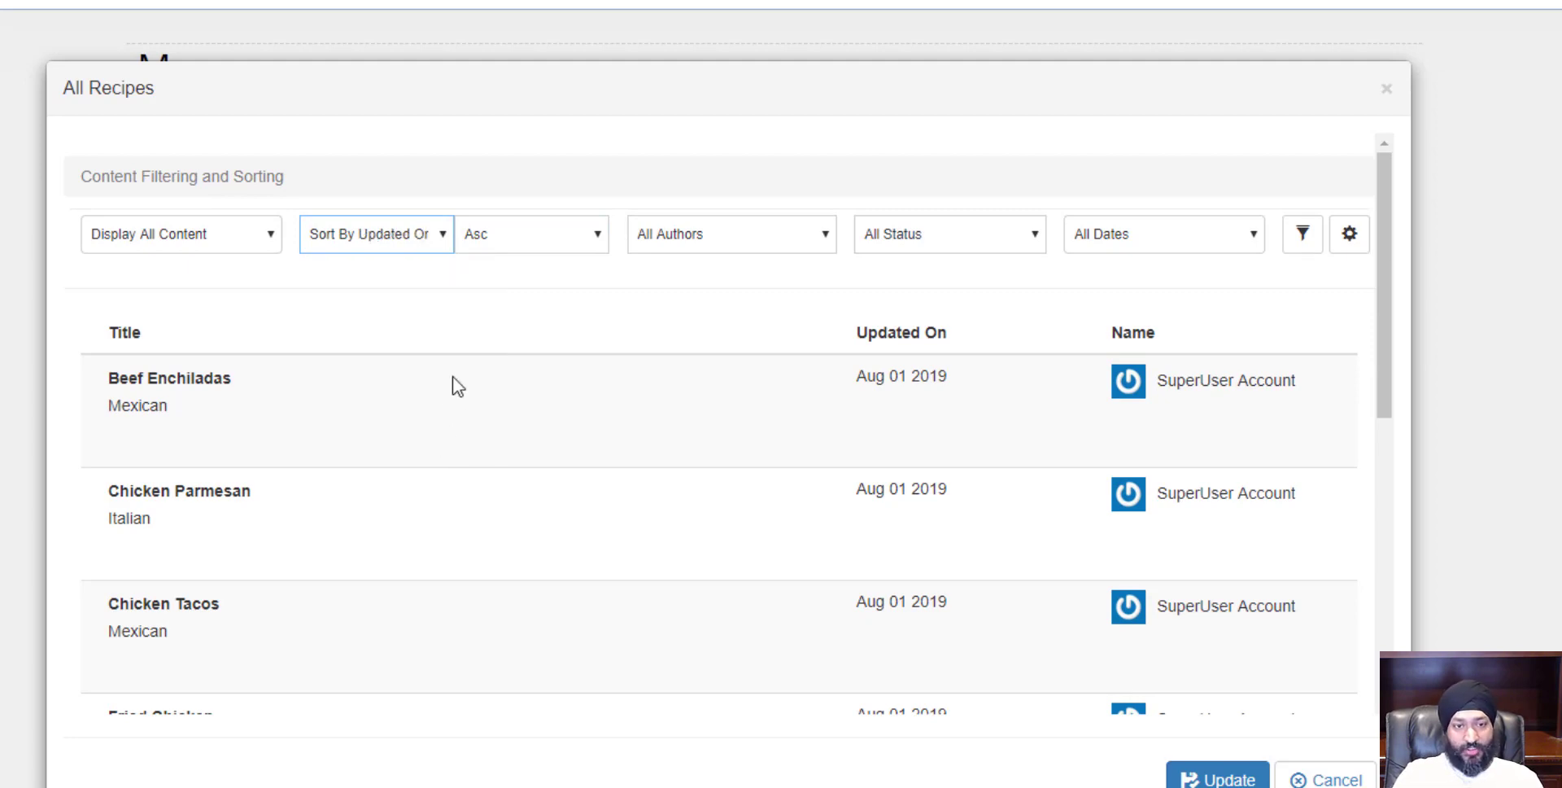
{"action": "left_click", "coordinate": [515, 243]}
{"action": "left_click", "coordinate": [514, 267]}
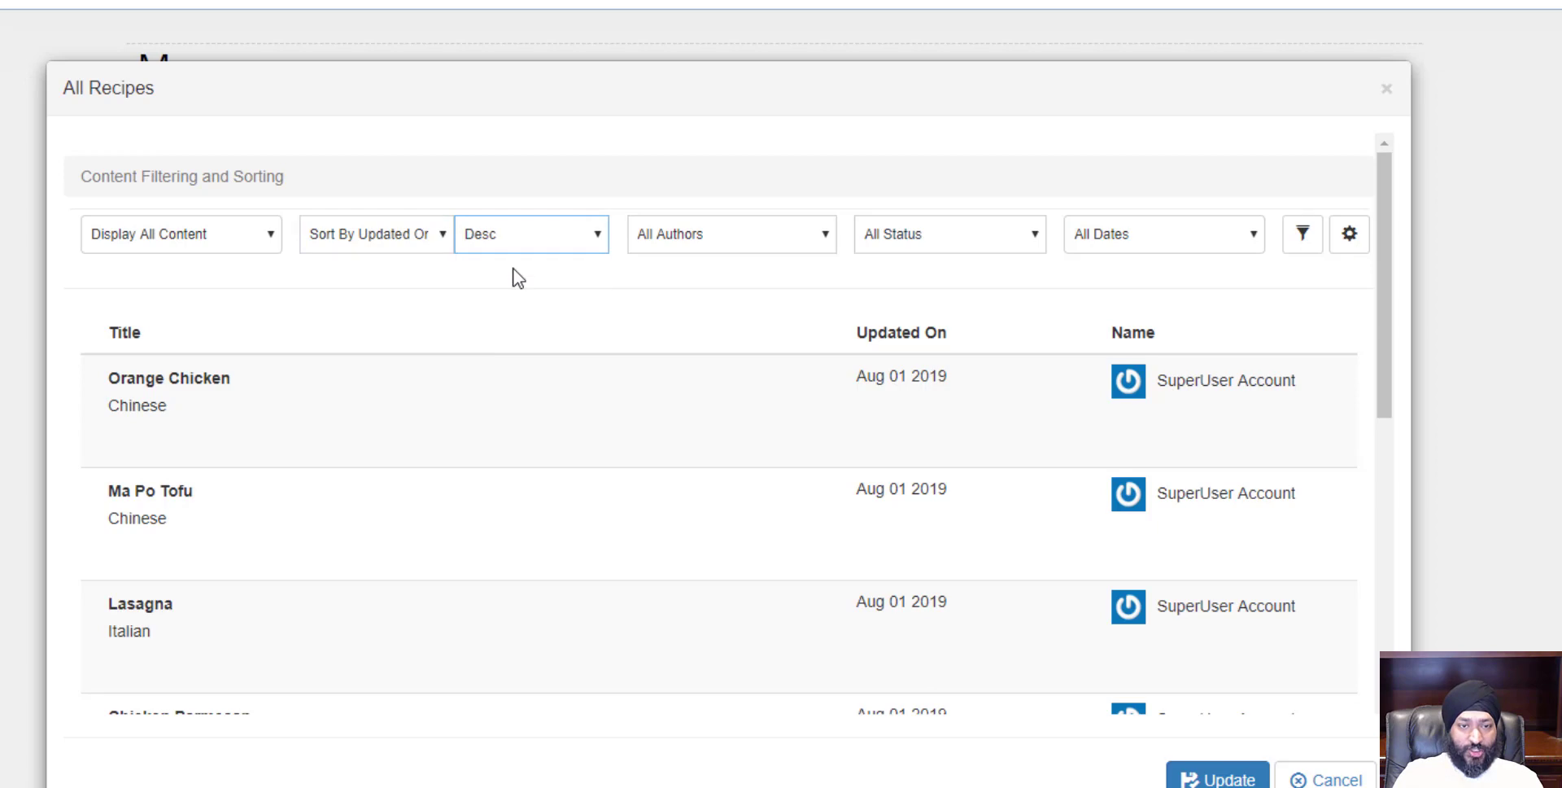
{"action": "left_click", "coordinate": [471, 310]}
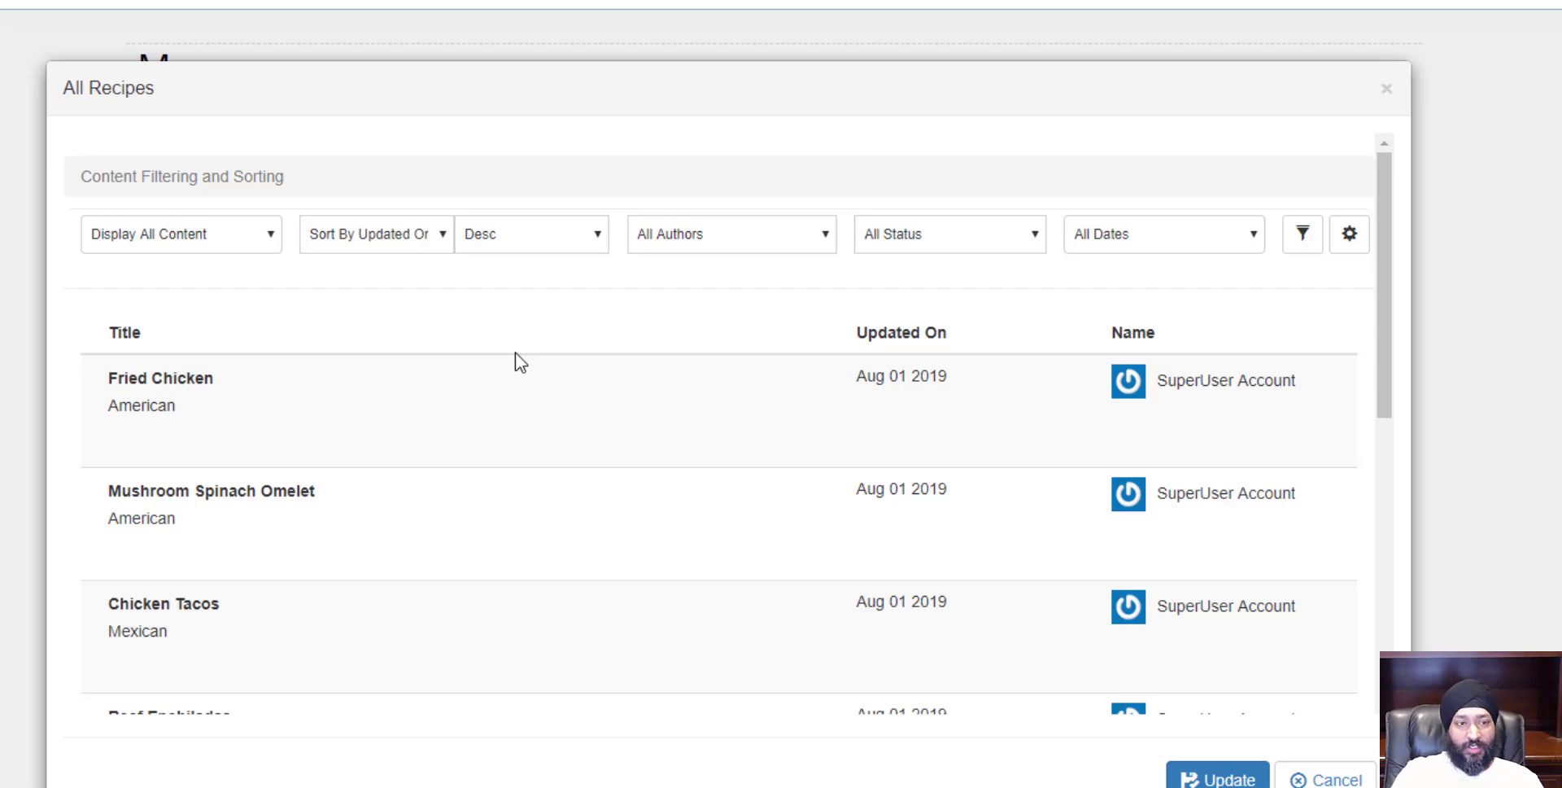
Step: Limit the displayed content to 5 records and check the shortened recipe list
{"action": "left_click", "coordinate": [243, 241]}
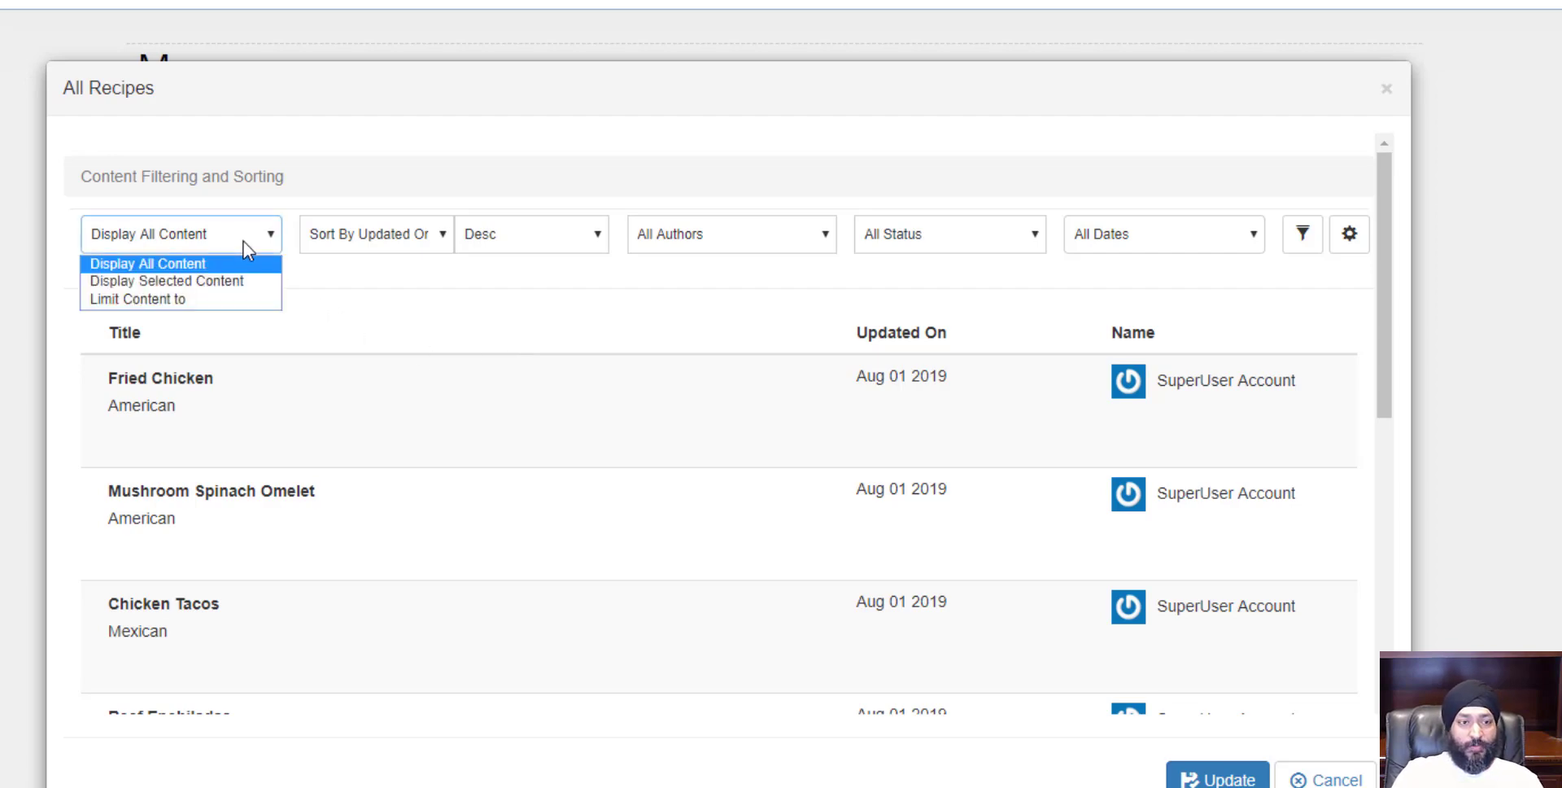
{"action": "left_click", "coordinate": [247, 310]}
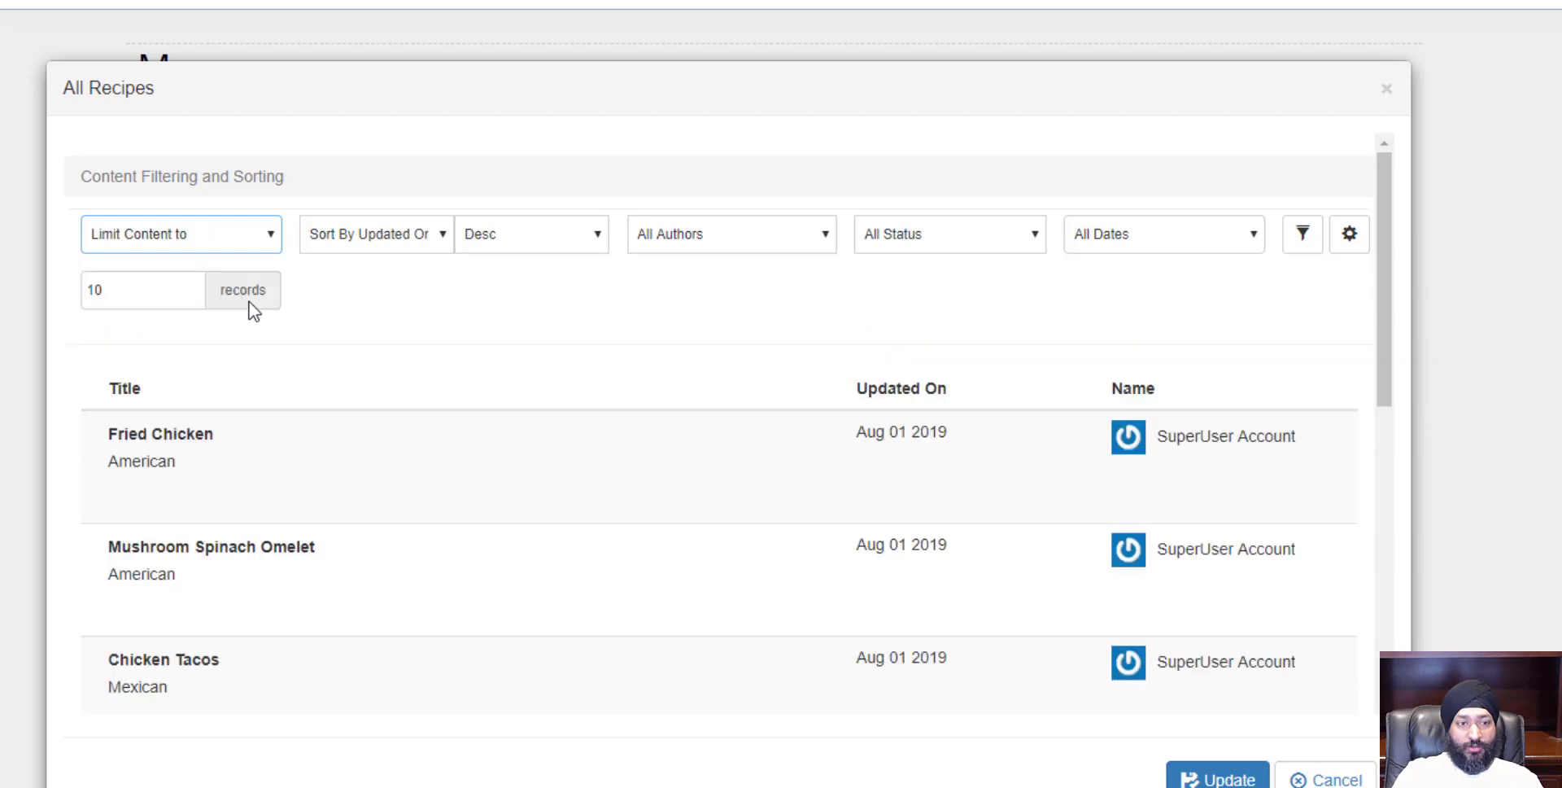
{"action": "double_click", "coordinate": [171, 298]}
{"action": "type", "text": "5"}
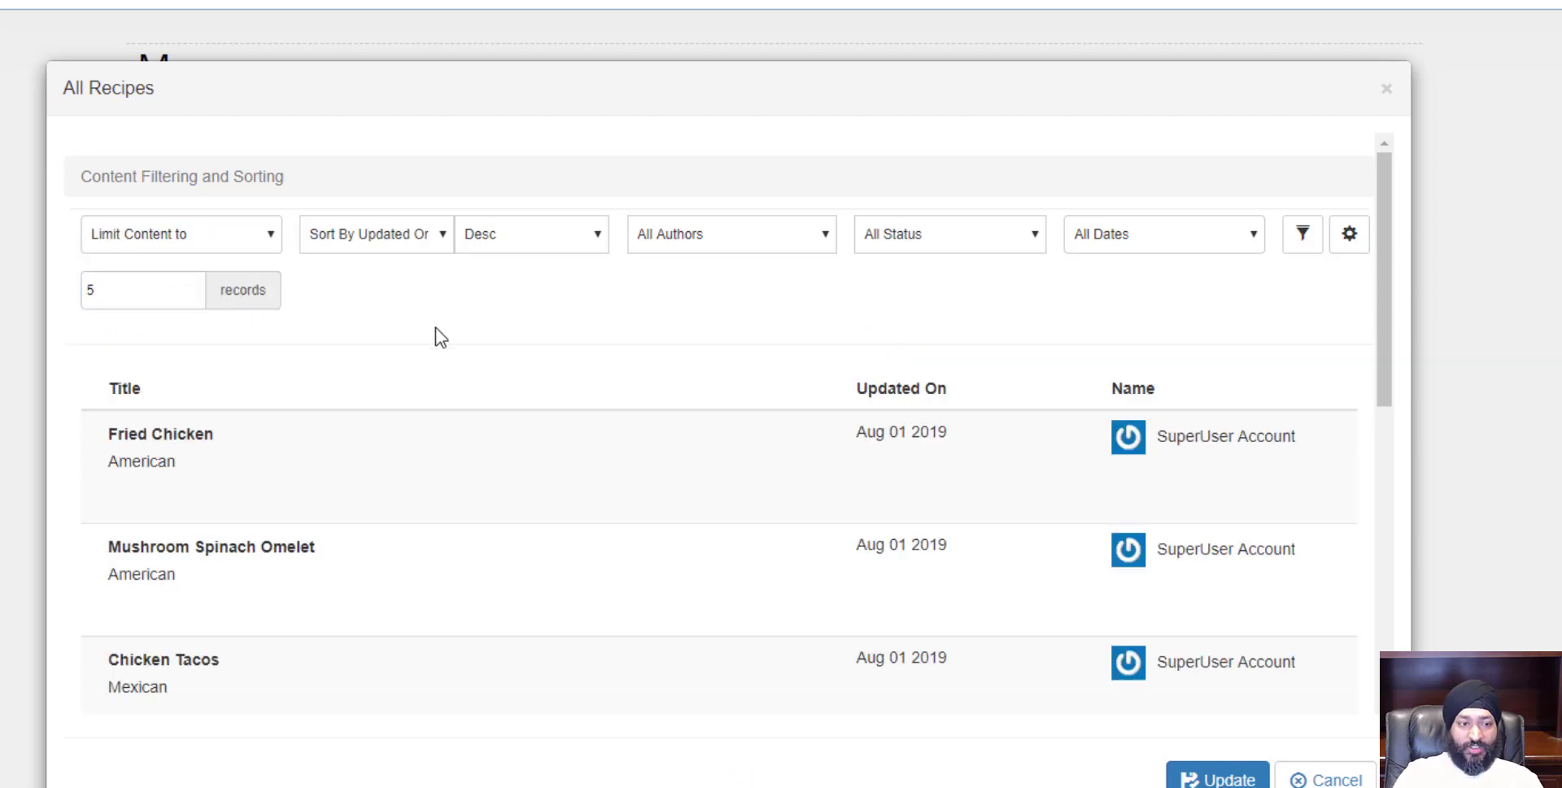
{"action": "scroll", "coordinate": [529, 343], "scroll_direction": "down", "scroll_amount": 3}
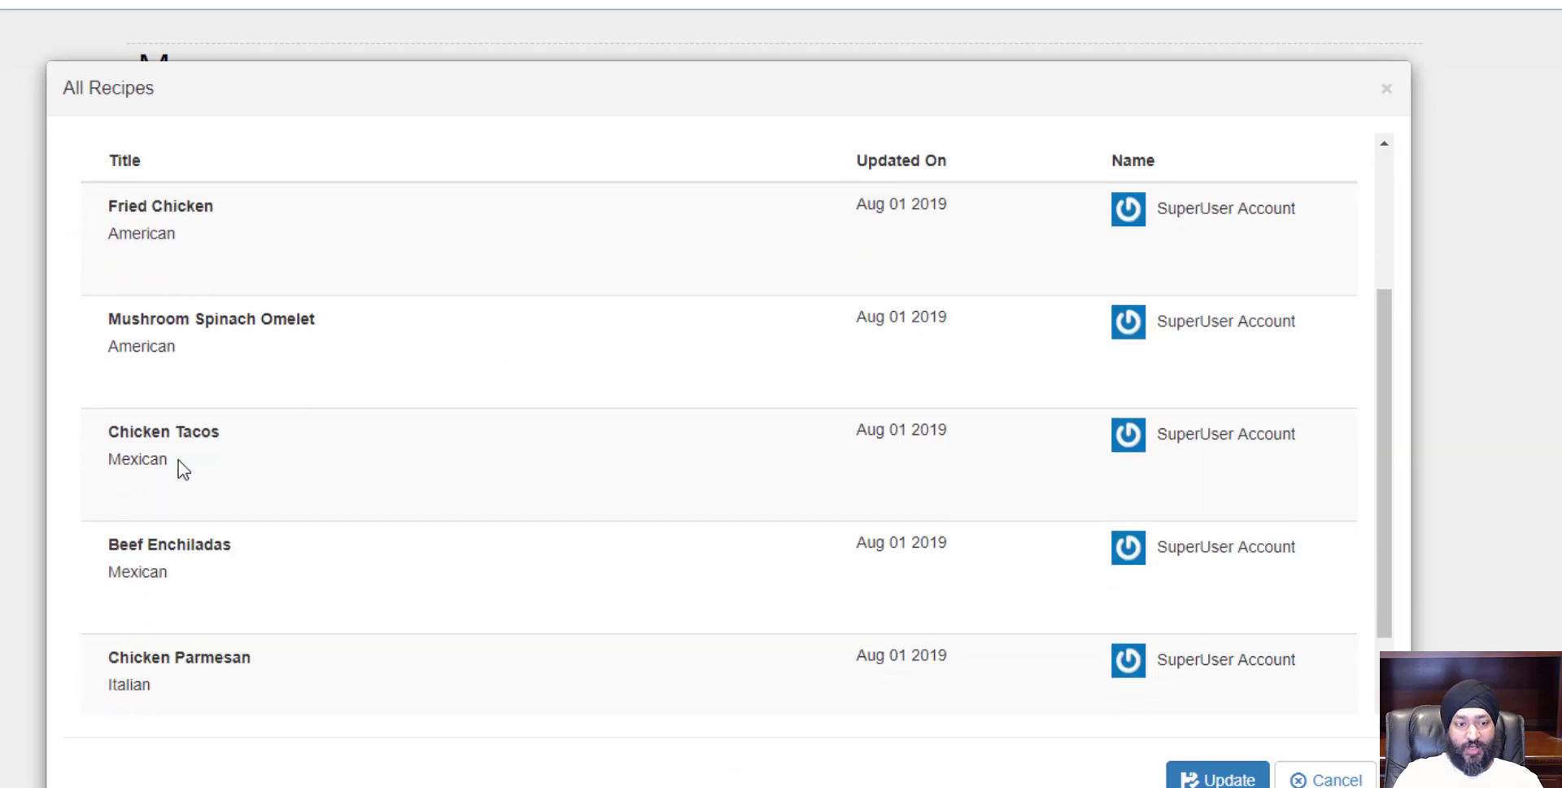
{"action": "scroll", "coordinate": [173, 607], "scroll_direction": "up", "scroll_amount": 4}
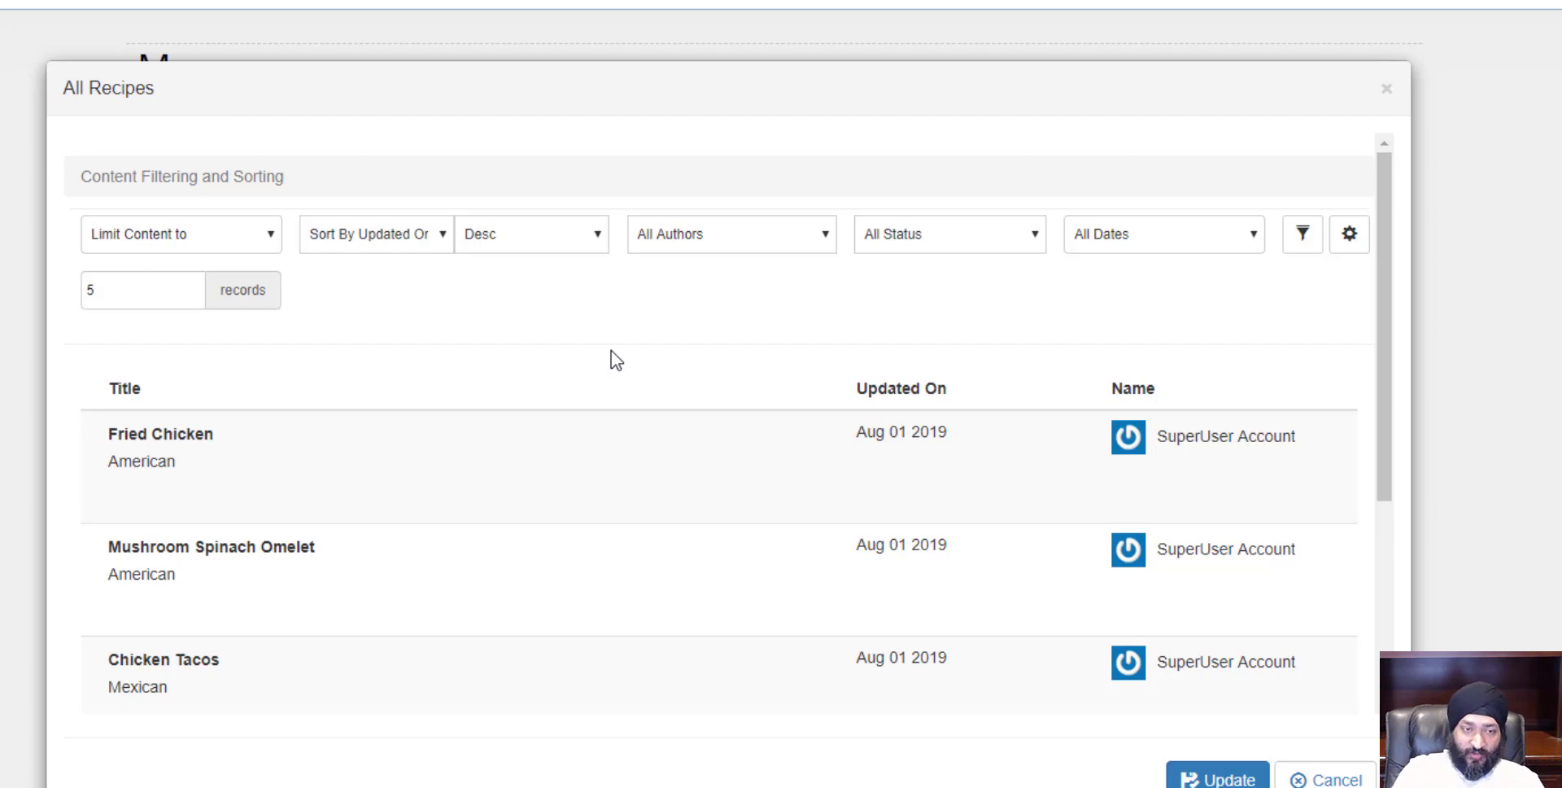
Step: Restrict the recipes by date to the last 5 days
{"action": "left_click", "coordinate": [1161, 233]}
{"action": "left_click", "coordinate": [1165, 301]}
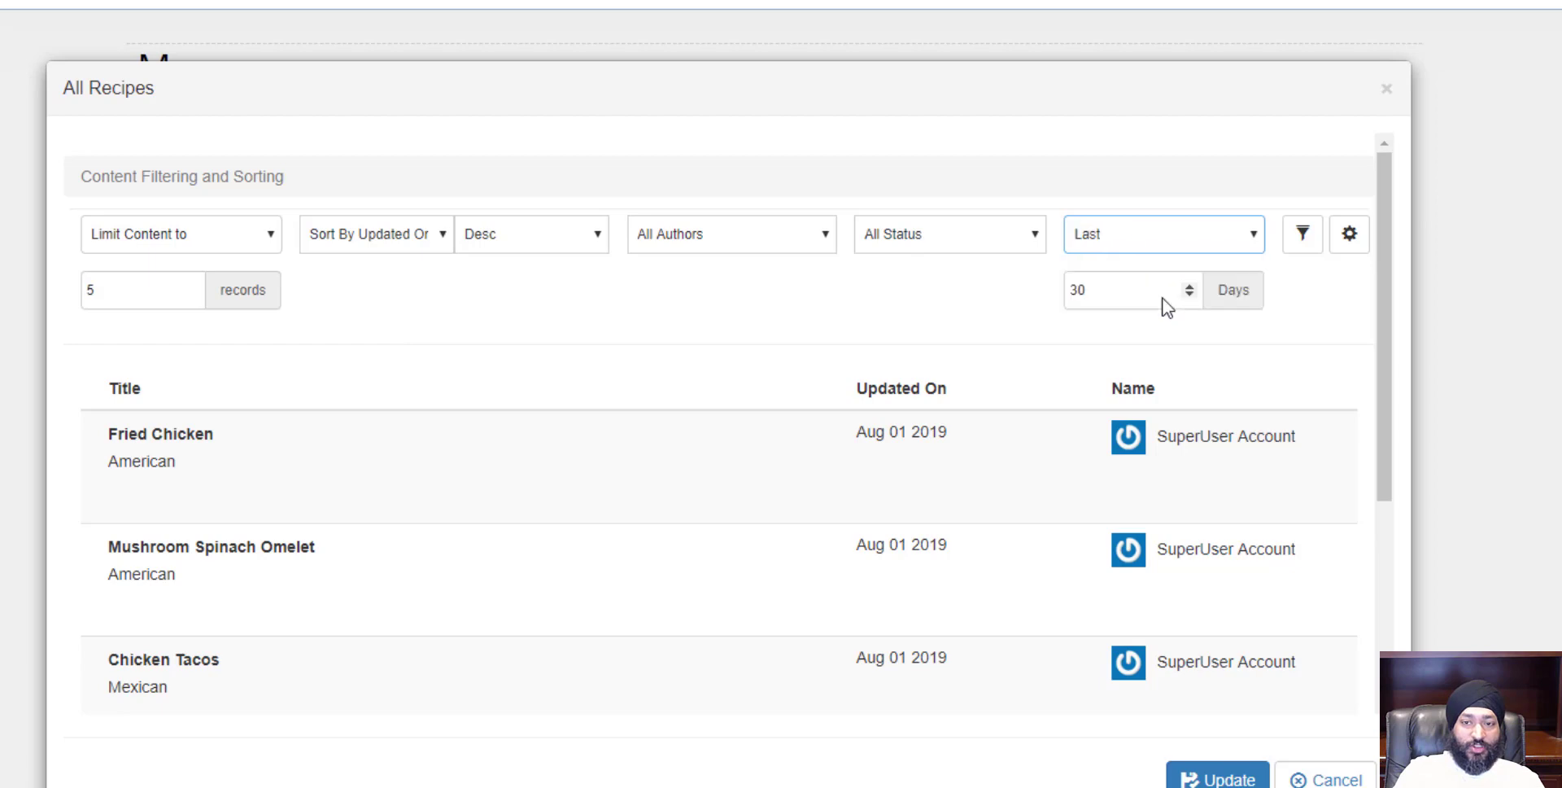
{"action": "double_click", "coordinate": [1123, 296]}
{"action": "type", "text": "5"}
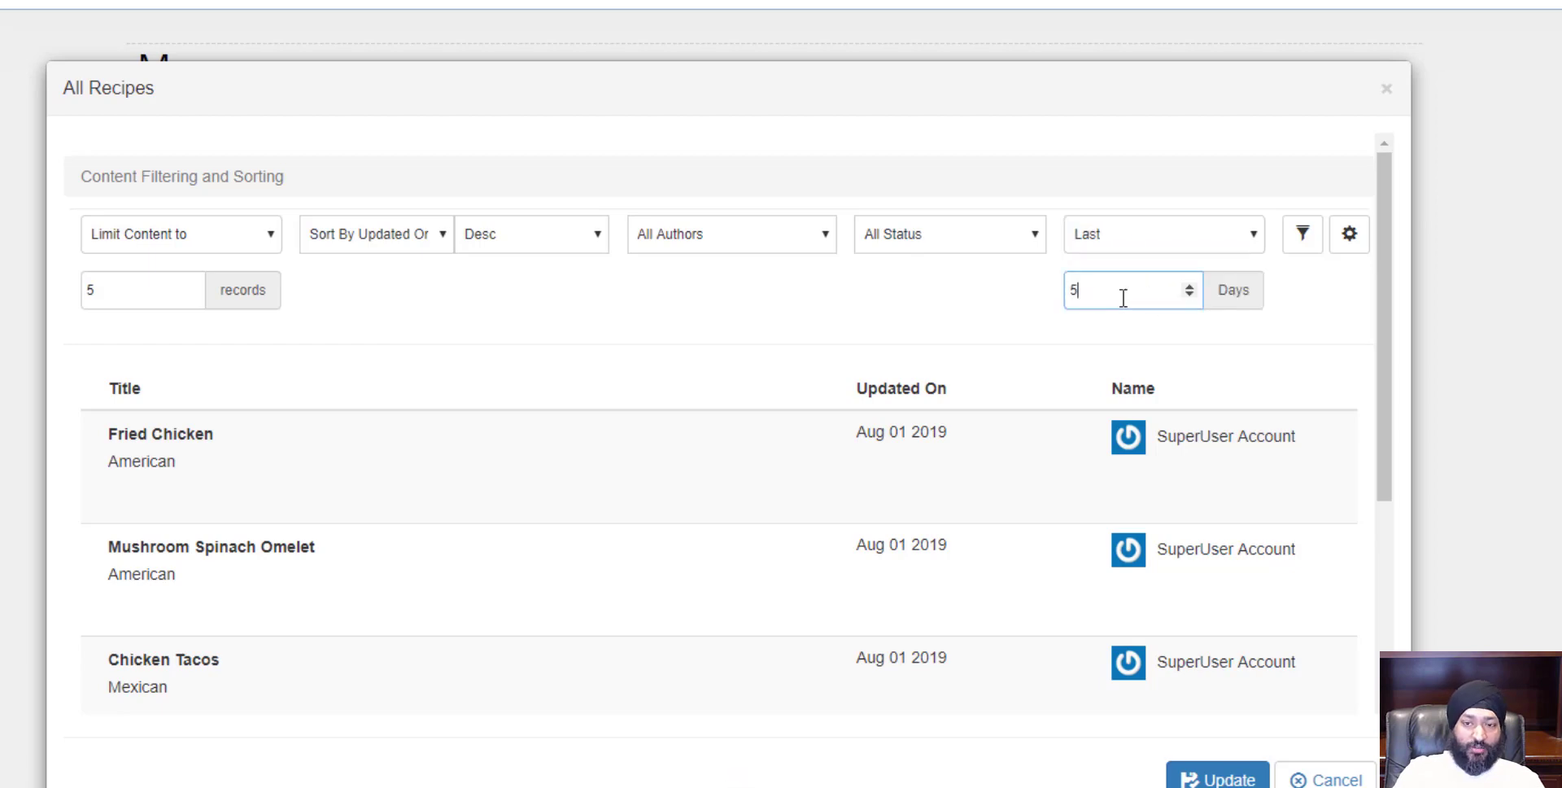
{"action": "left_click", "coordinate": [962, 305]}
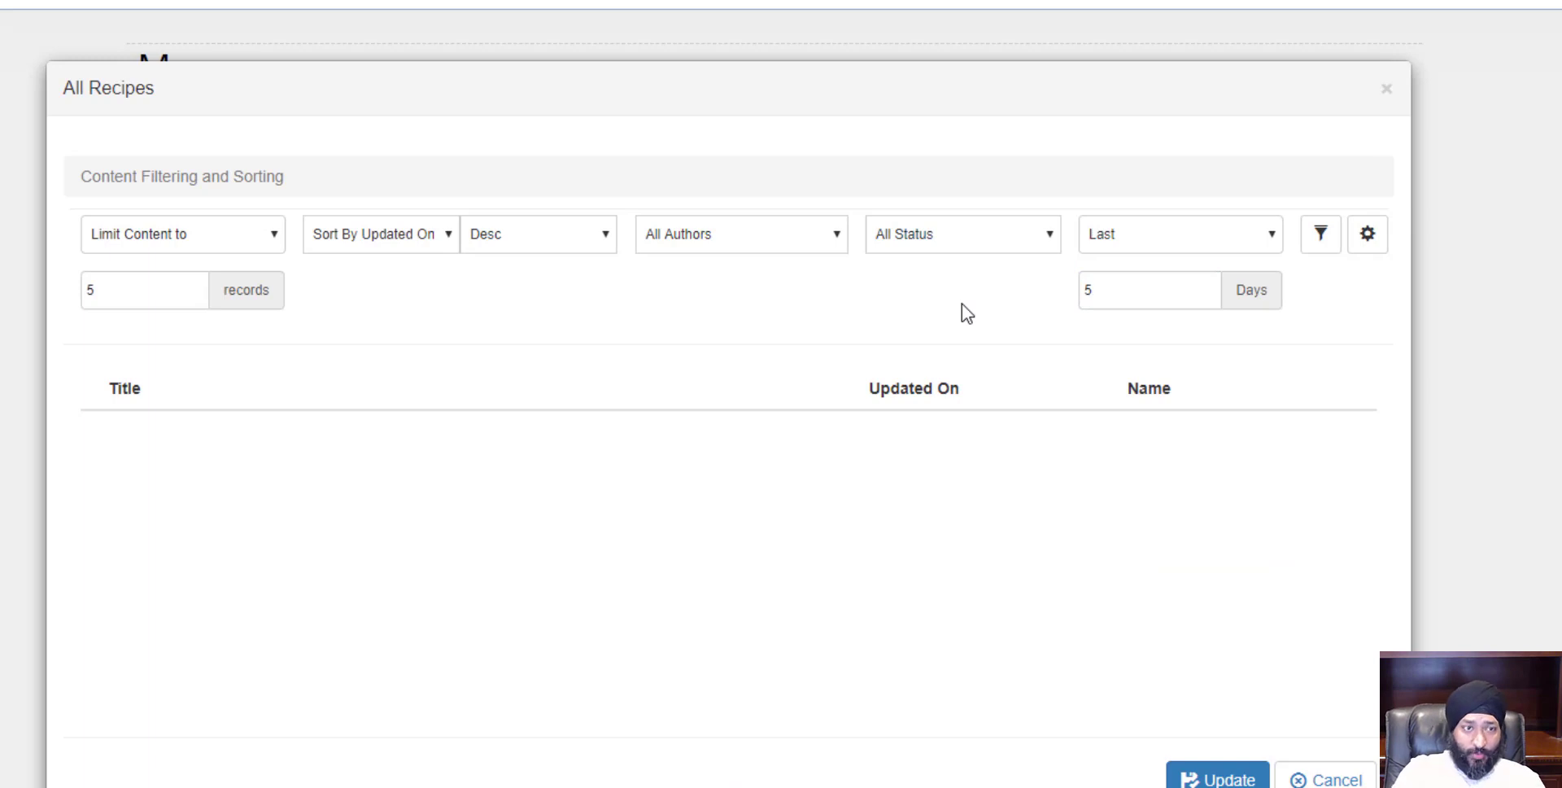
Step: Clear the date restriction, limit the recipes to the last 7 days and check the resulting list
{"action": "left_click", "coordinate": [1178, 251]}
{"action": "left_click", "coordinate": [1178, 260]}
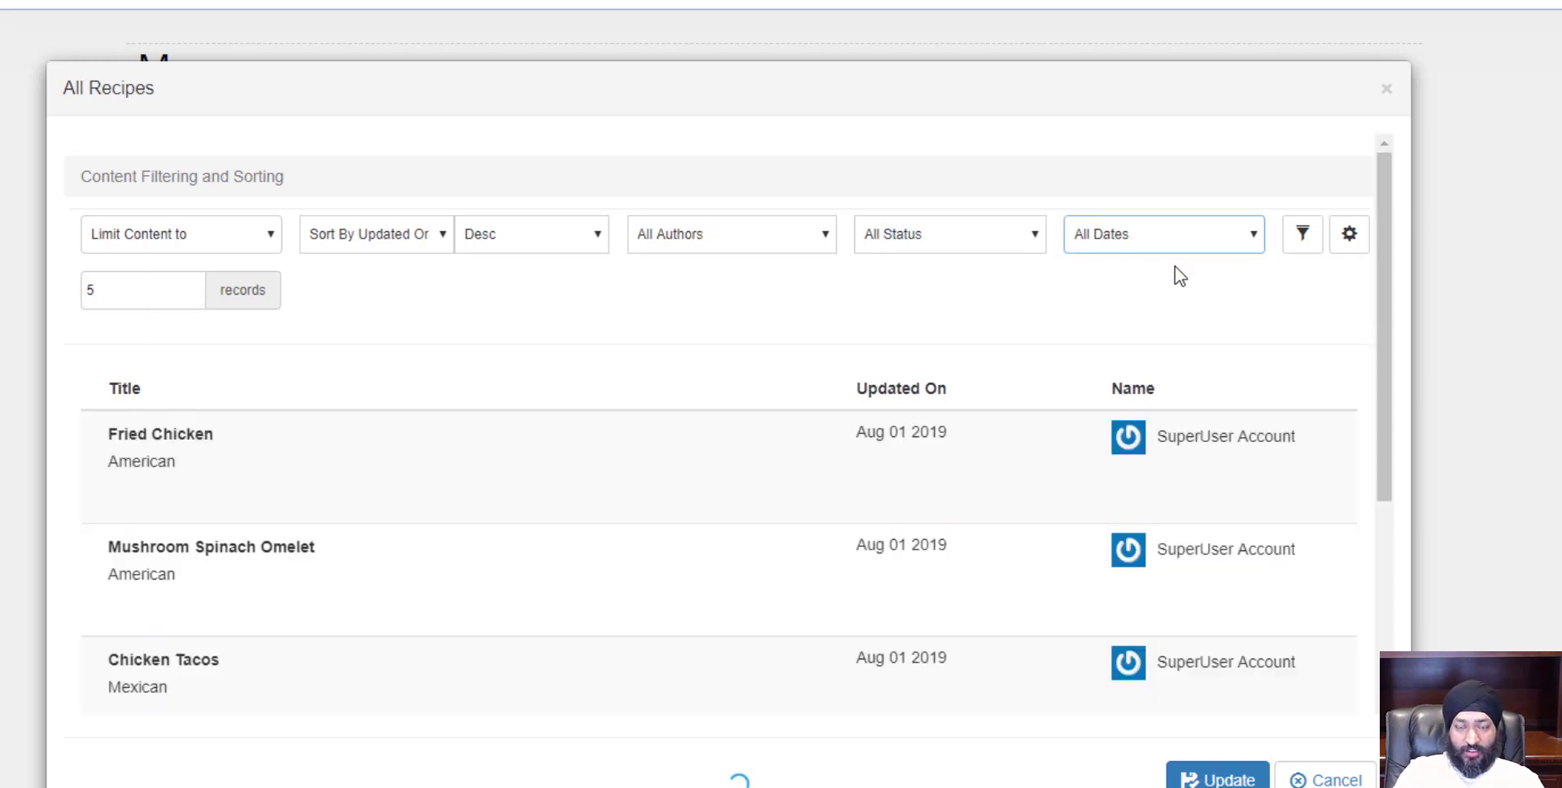
{"action": "mouse_move", "coordinate": [912, 436]}
{"action": "left_mouse_down"}
{"action": "mouse_move", "coordinate": [891, 437]}
{"action": "mouse_move", "coordinate": [913, 436]}
{"action": "left_mouse_up"}
{"action": "left_click", "coordinate": [1131, 244]}
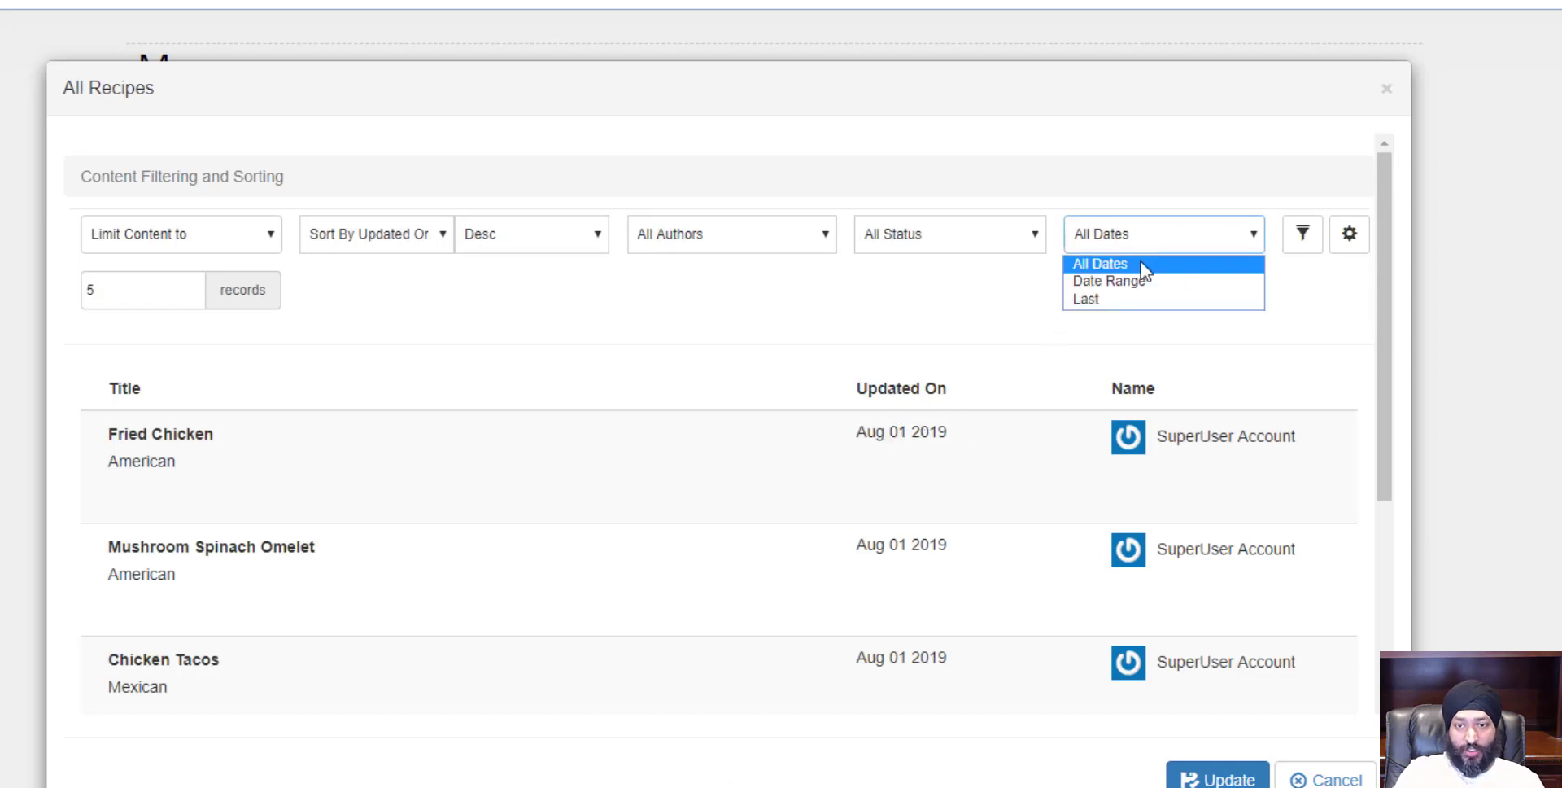
{"action": "left_click", "coordinate": [1141, 282]}
{"action": "double_click", "coordinate": [1141, 296]}
{"action": "type", "text": "7"}
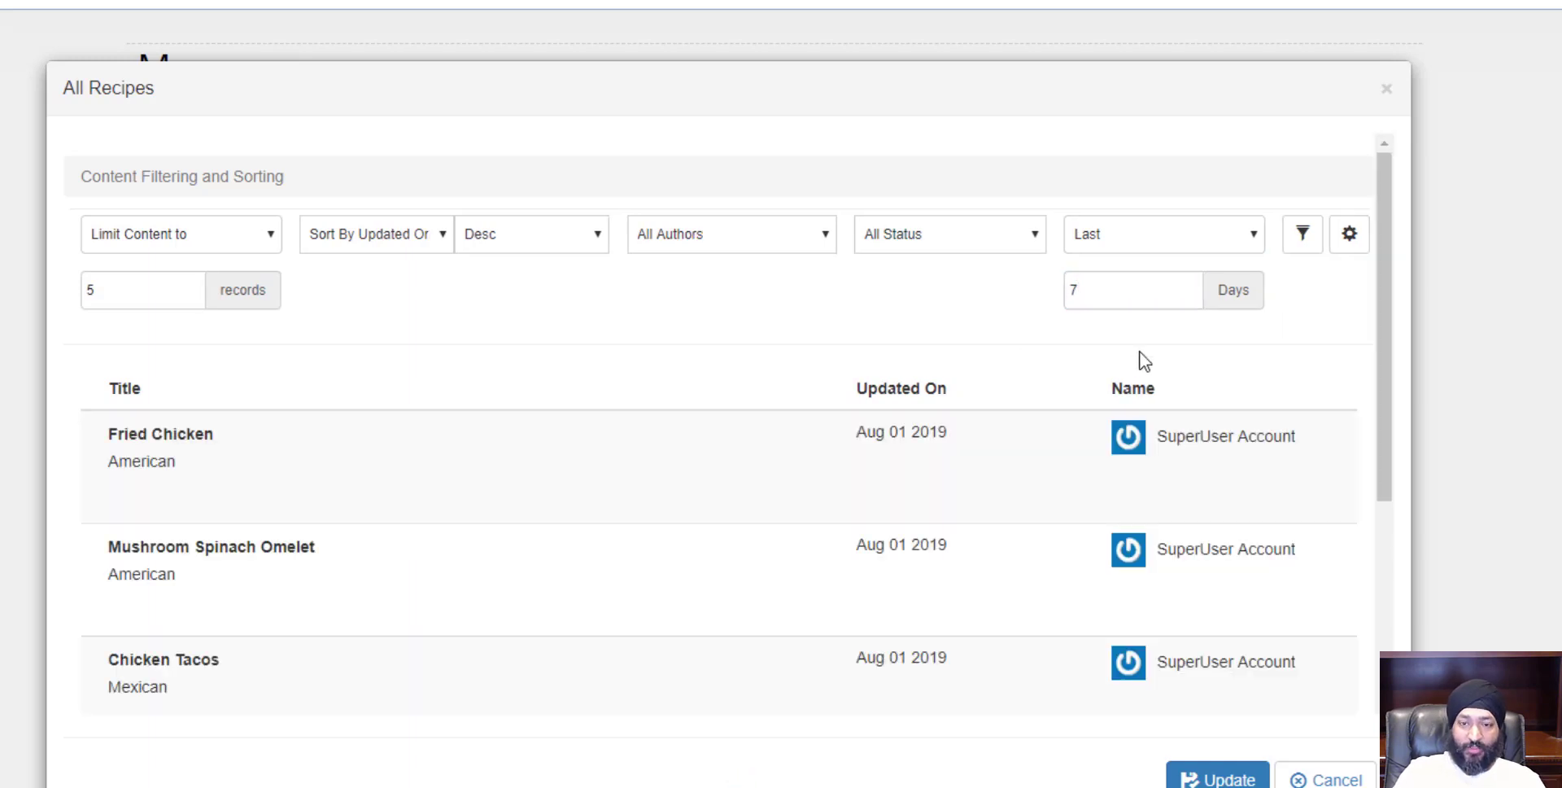
{"action": "scroll", "coordinate": [1108, 362], "scroll_direction": "down", "scroll_amount": 1}
{"action": "scroll", "coordinate": [935, 318], "scroll_direction": "down", "scroll_amount": 3}
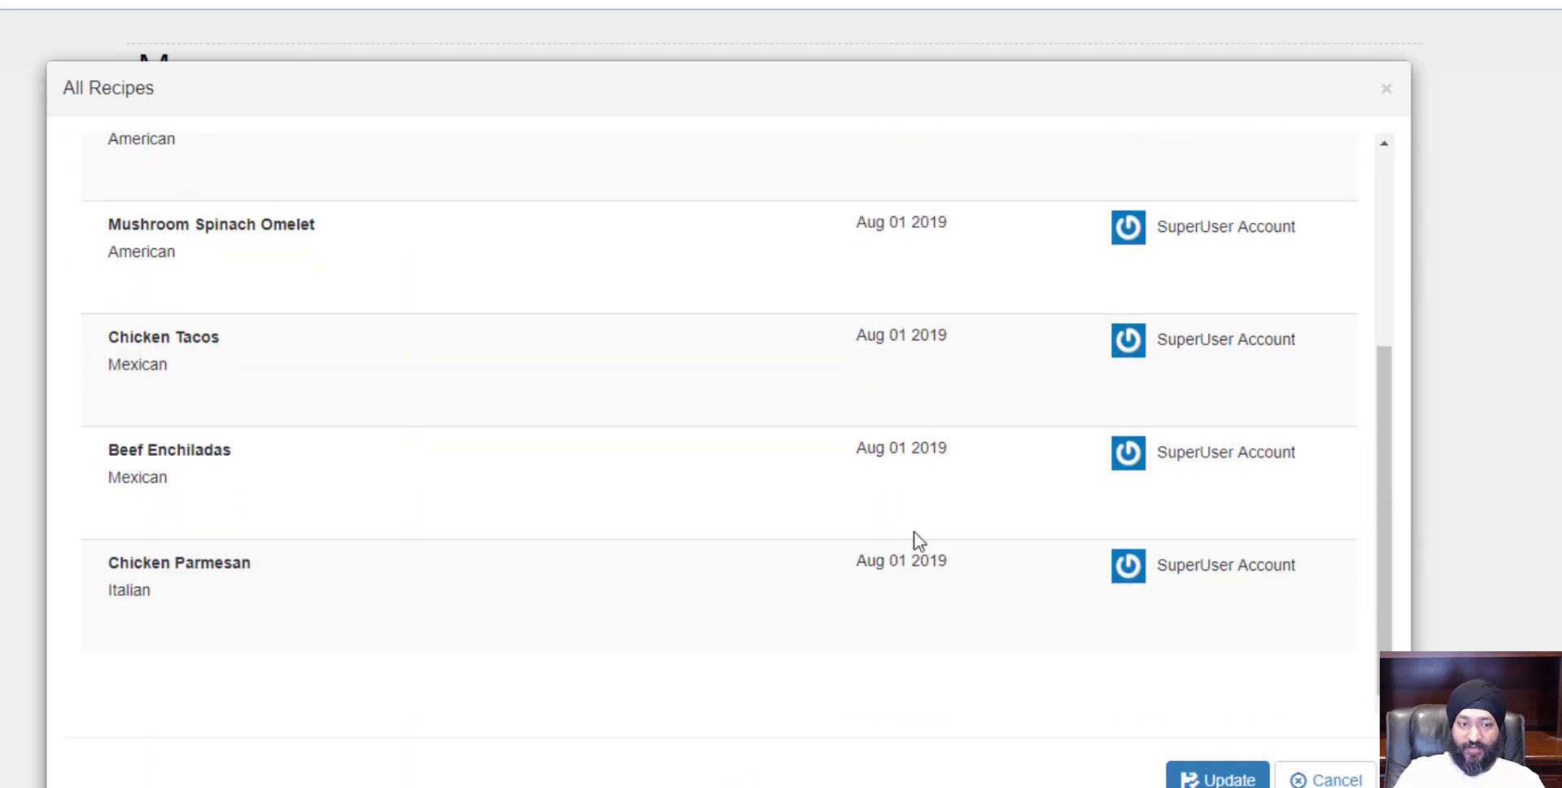
{"action": "scroll", "coordinate": [914, 528], "scroll_direction": "up", "scroll_amount": 3}
{"action": "scroll", "coordinate": [879, 411], "scroll_direction": "down", "scroll_amount": 3}
{"action": "scroll", "coordinate": [814, 425], "scroll_direction": "up", "scroll_amount": 3}
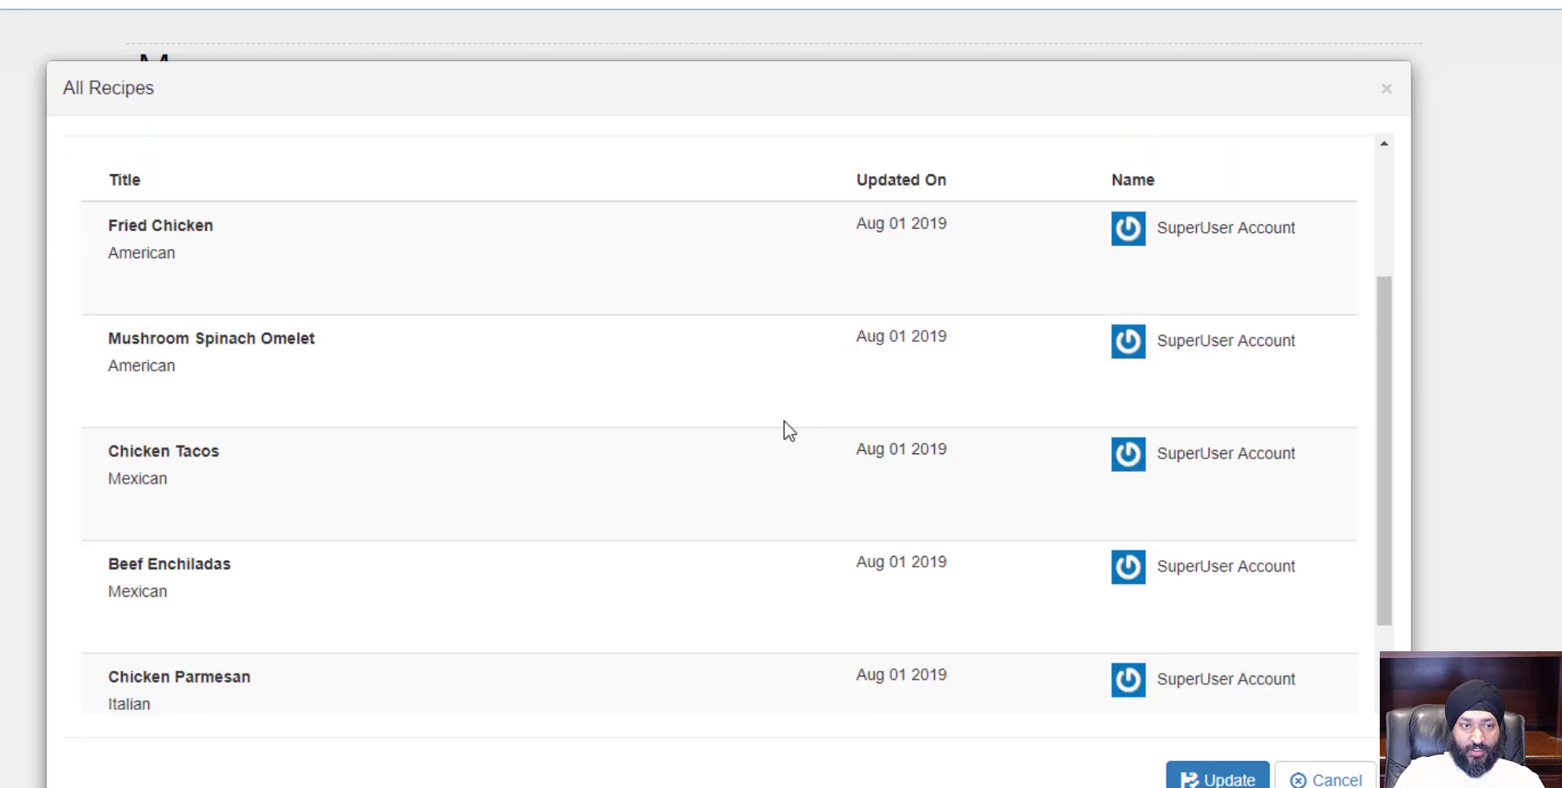
{"action": "scroll", "coordinate": [588, 310], "scroll_direction": "up", "scroll_amount": 1}
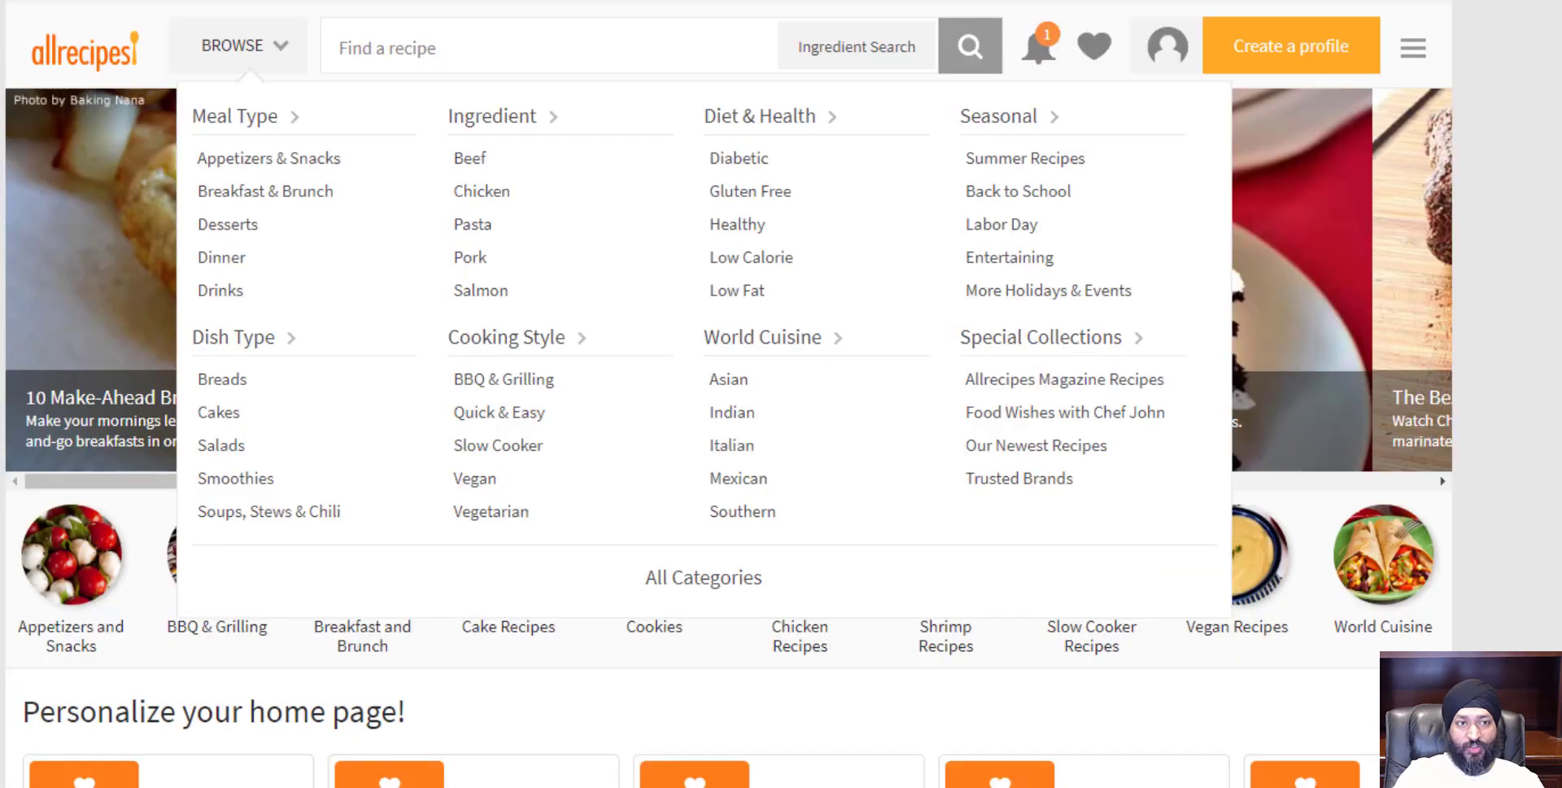
Step: Switch to the Allrecipes website and look over its Browse categories
{"action": "left_click", "coordinate": [286, 56]}
{"action": "left_click", "coordinate": [285, 59]}
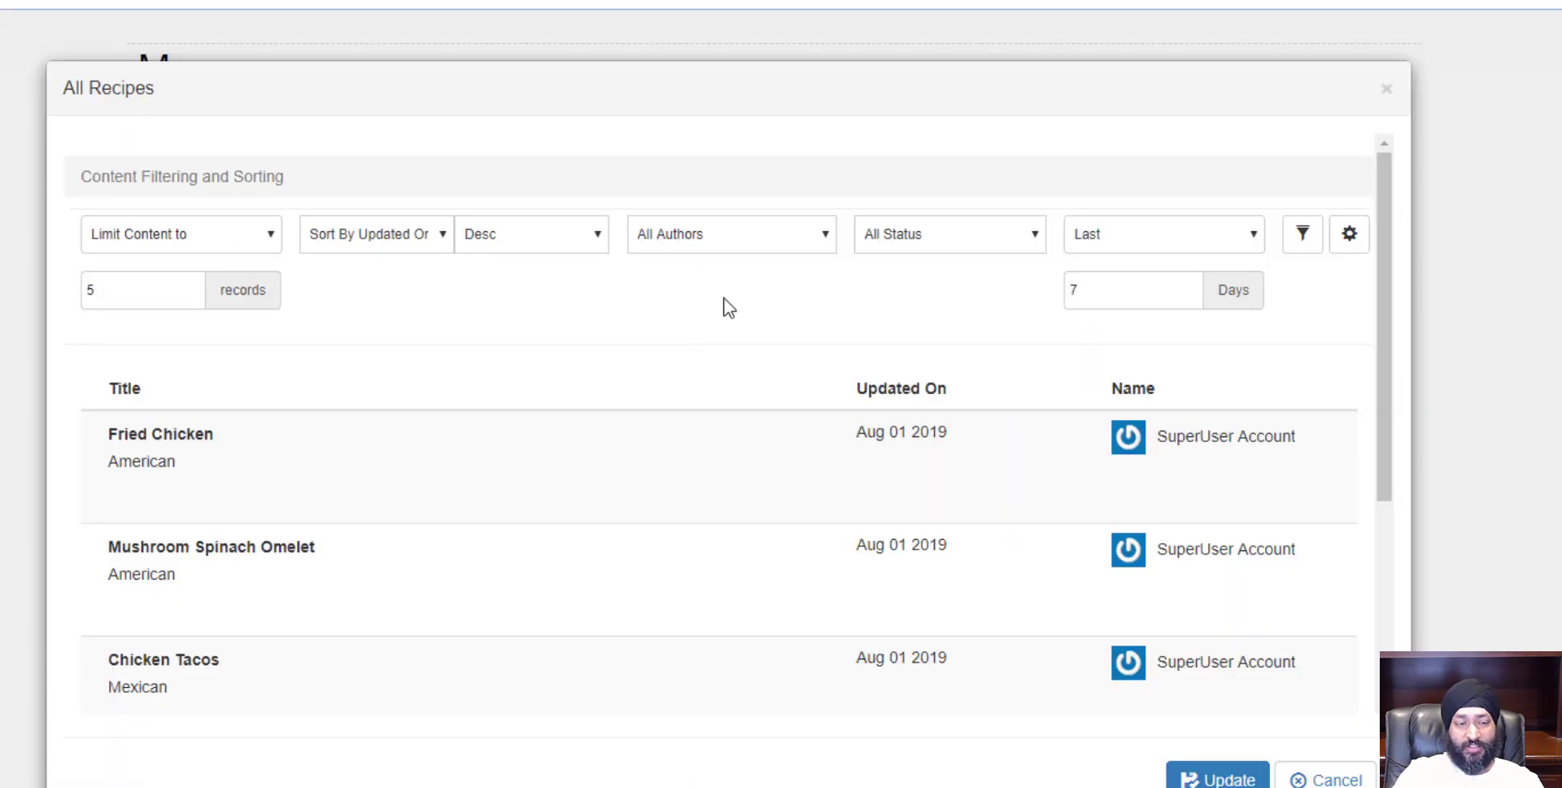
Step: Remove the record limit and the date restriction so all content from all dates is displayed
{"action": "left_click", "coordinate": [244, 245]}
{"action": "left_click", "coordinate": [246, 261]}
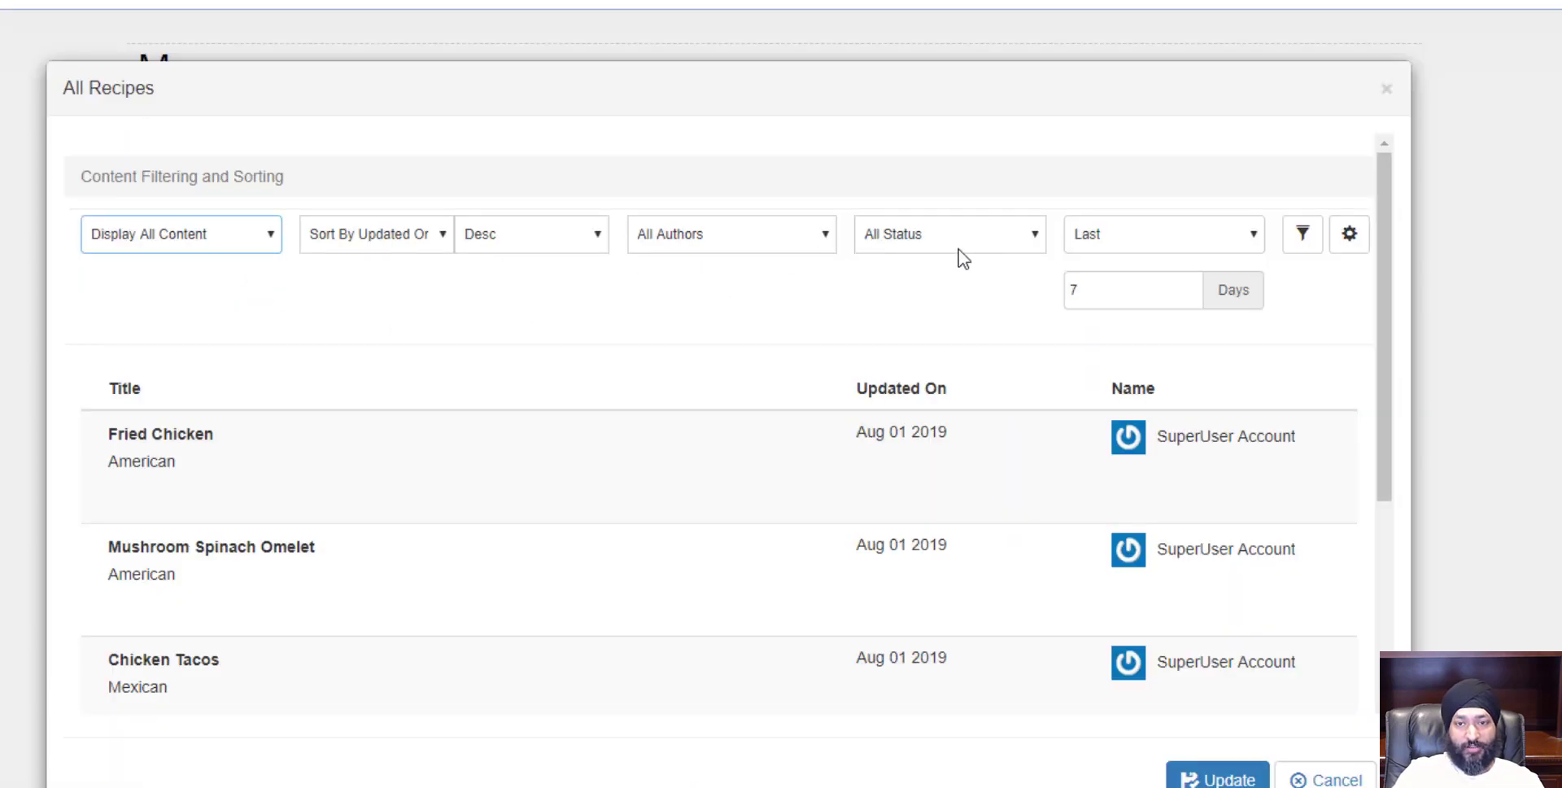
{"action": "left_click", "coordinate": [1109, 236]}
{"action": "left_click", "coordinate": [1090, 264]}
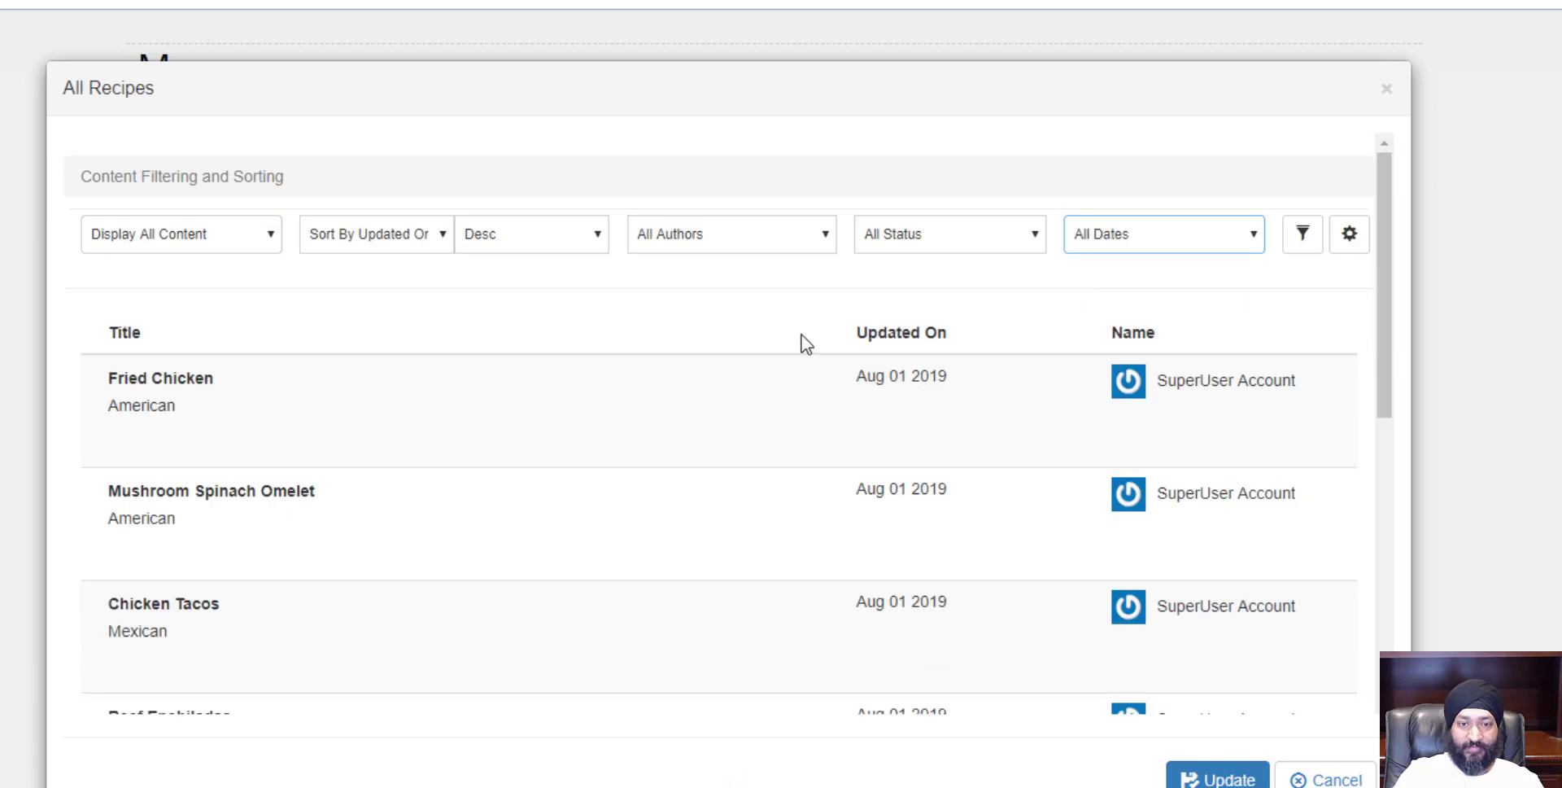
Step: Open the conditional filter and add a rule that the Cuisine field Is Selected as Chinese
{"action": "left_click", "coordinate": [1311, 236]}
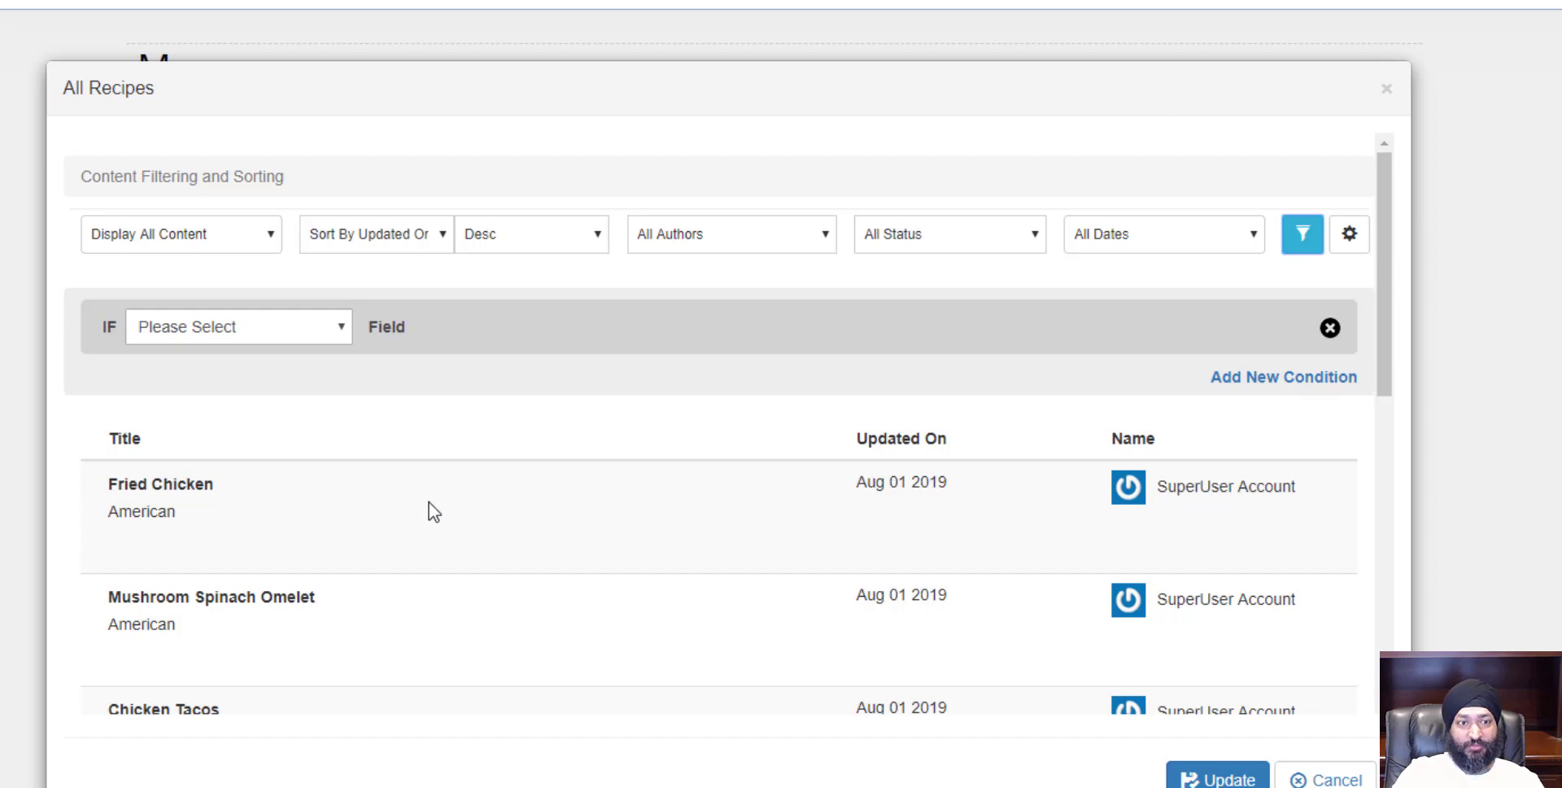
{"action": "left_click", "coordinate": [297, 331]}
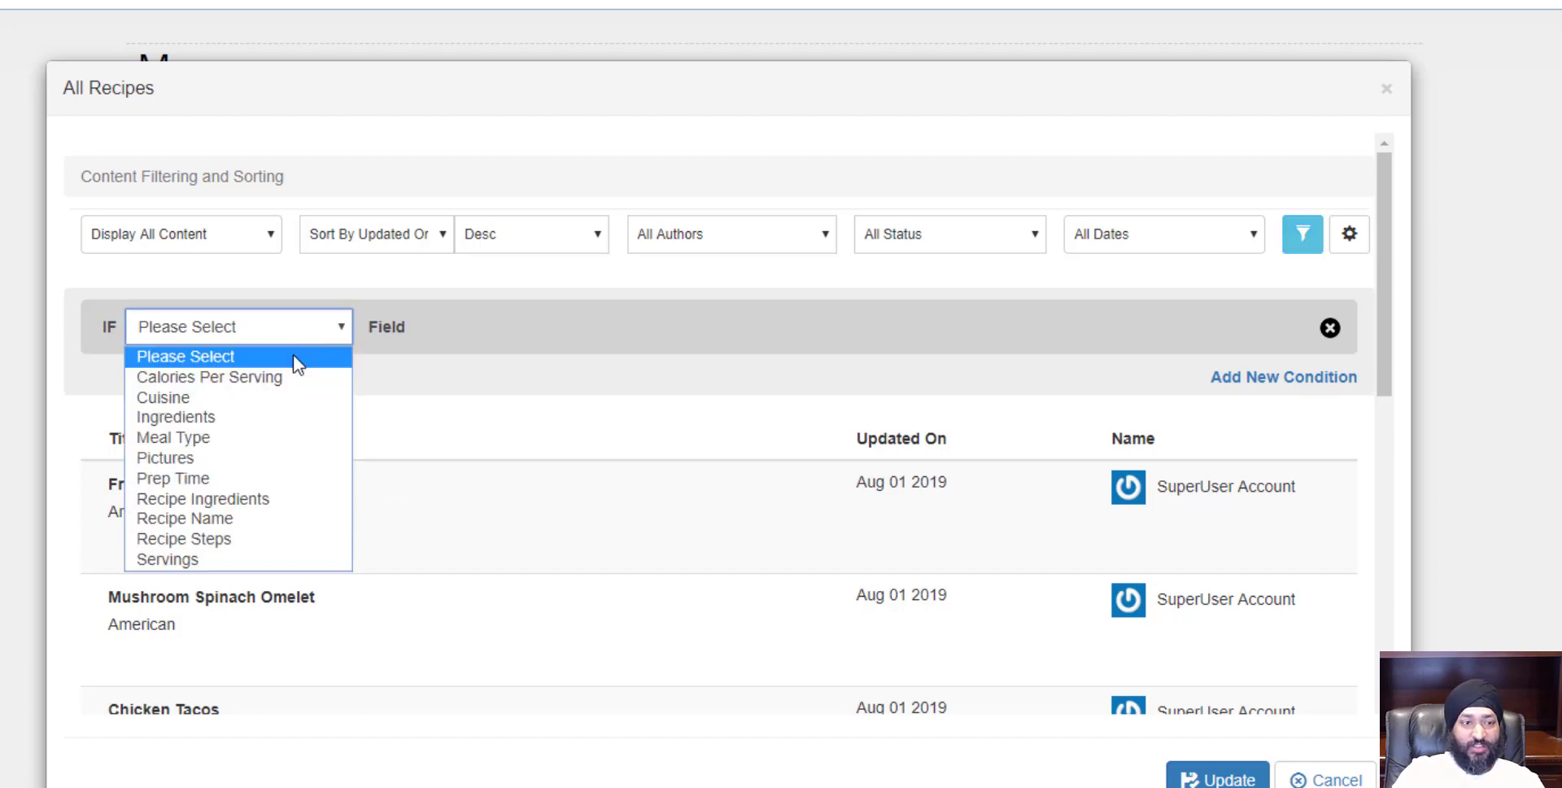
{"action": "left_click", "coordinate": [295, 407]}
{"action": "left_click", "coordinate": [451, 326]}
{"action": "left_click", "coordinate": [457, 373]}
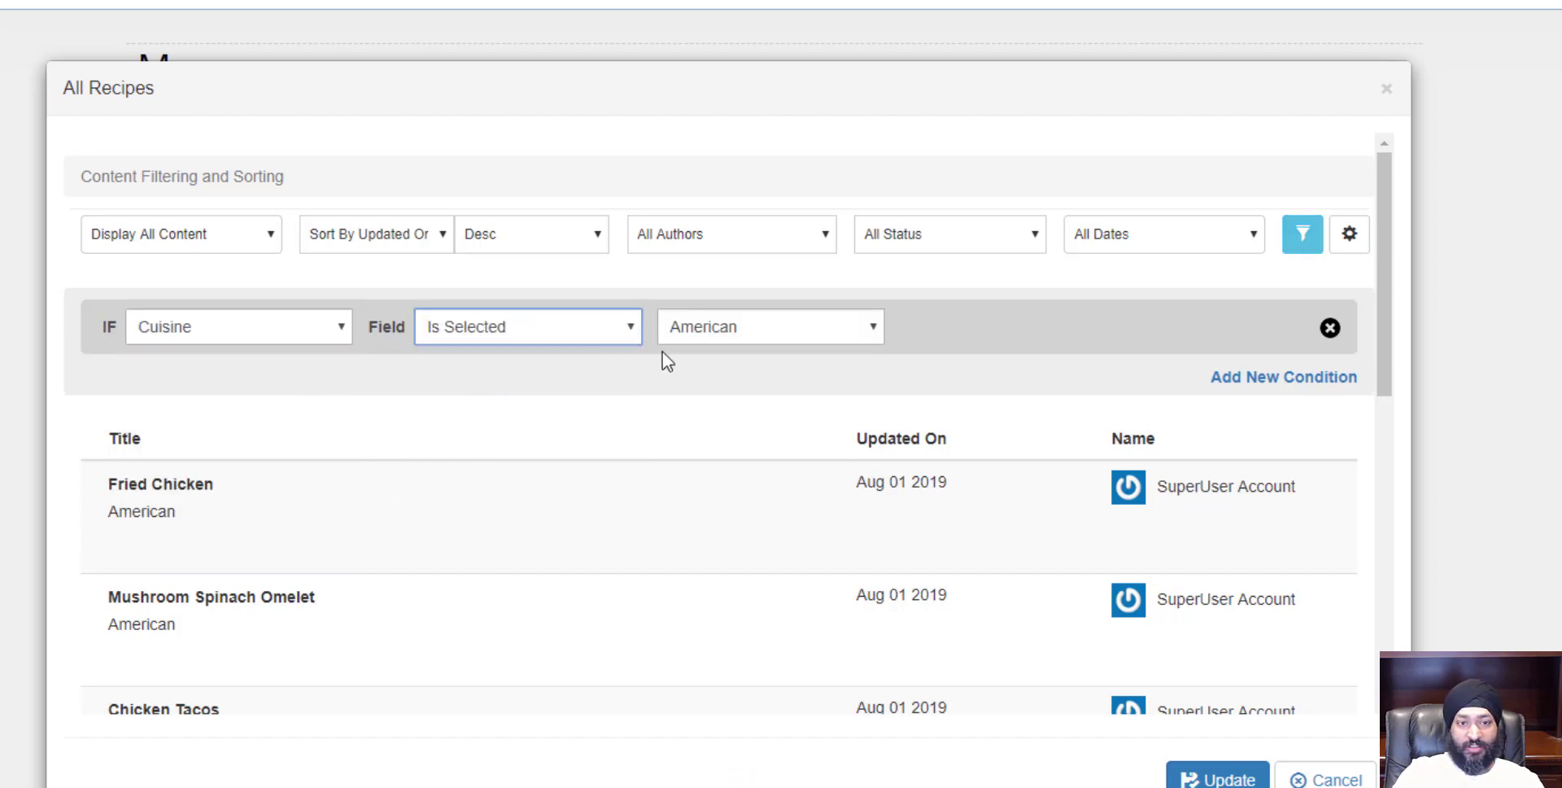
{"action": "left_click", "coordinate": [742, 332]}
{"action": "left_click", "coordinate": [742, 370]}
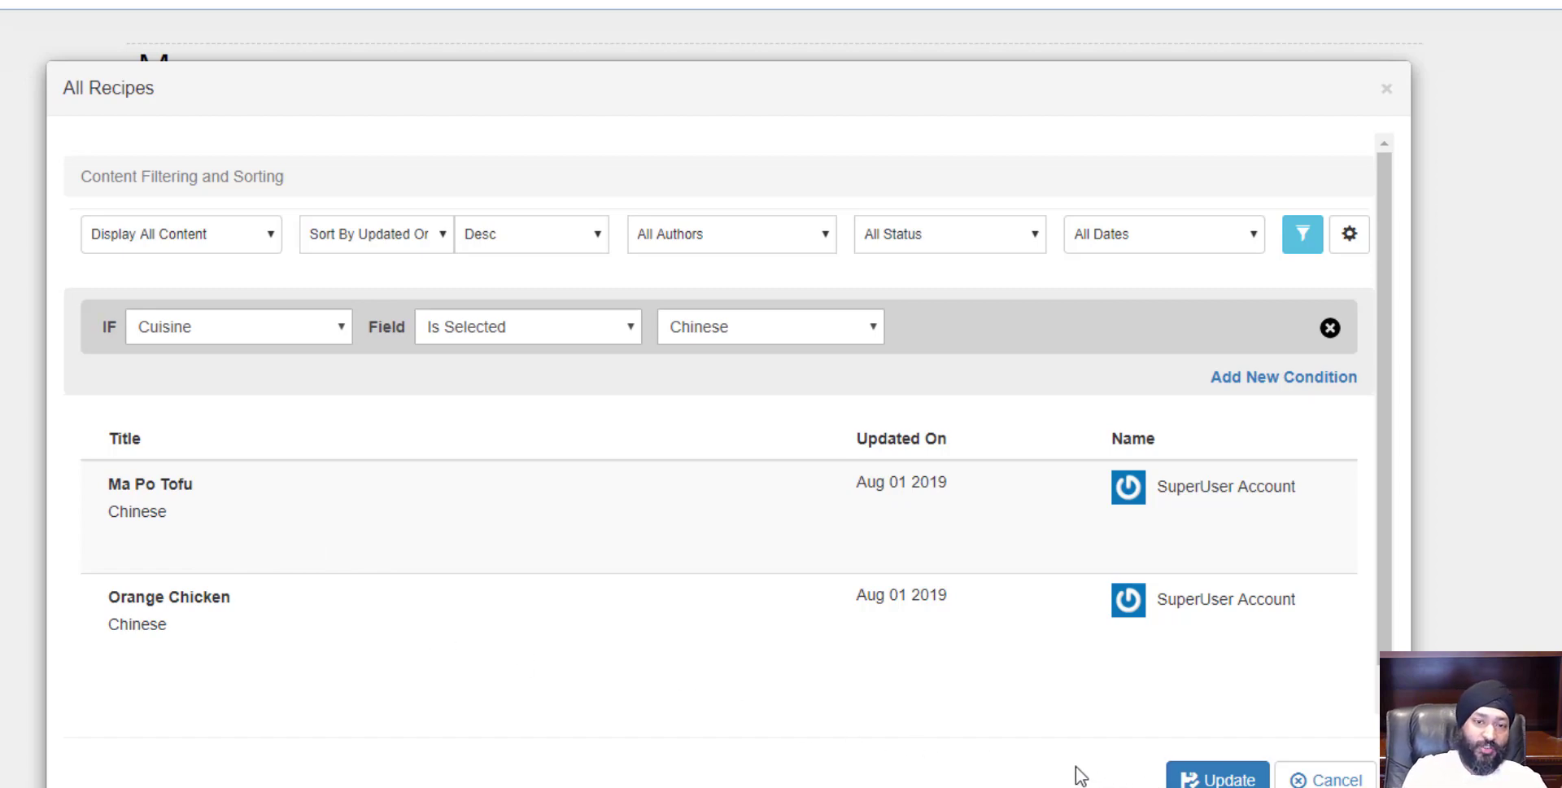
Step: Add a second condition that the Cuisine field Is Selected as Italian and check the filtered recipes
{"action": "left_click", "coordinate": [1235, 379]}
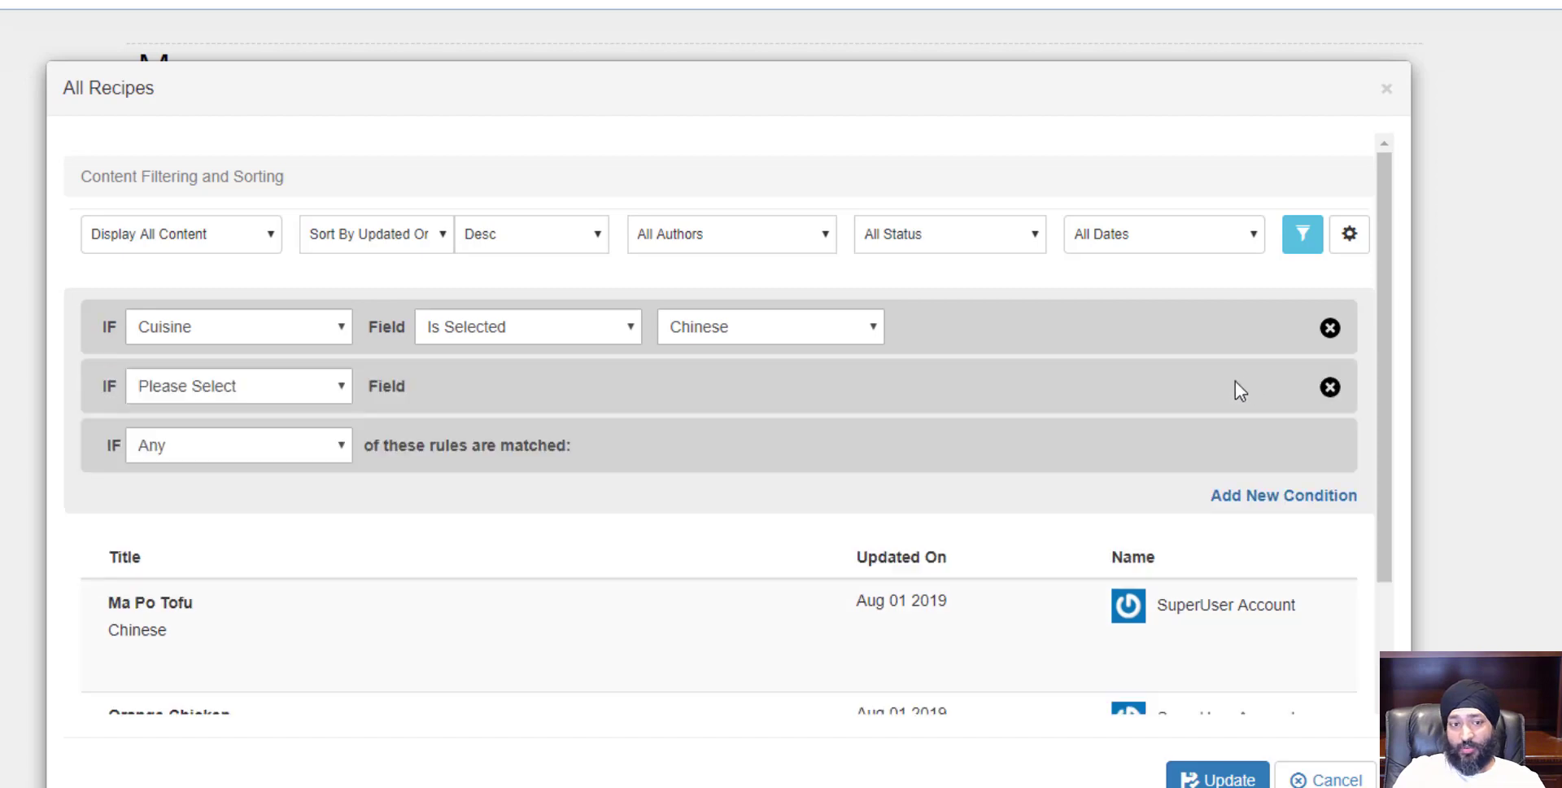
{"action": "left_click", "coordinate": [297, 389]}
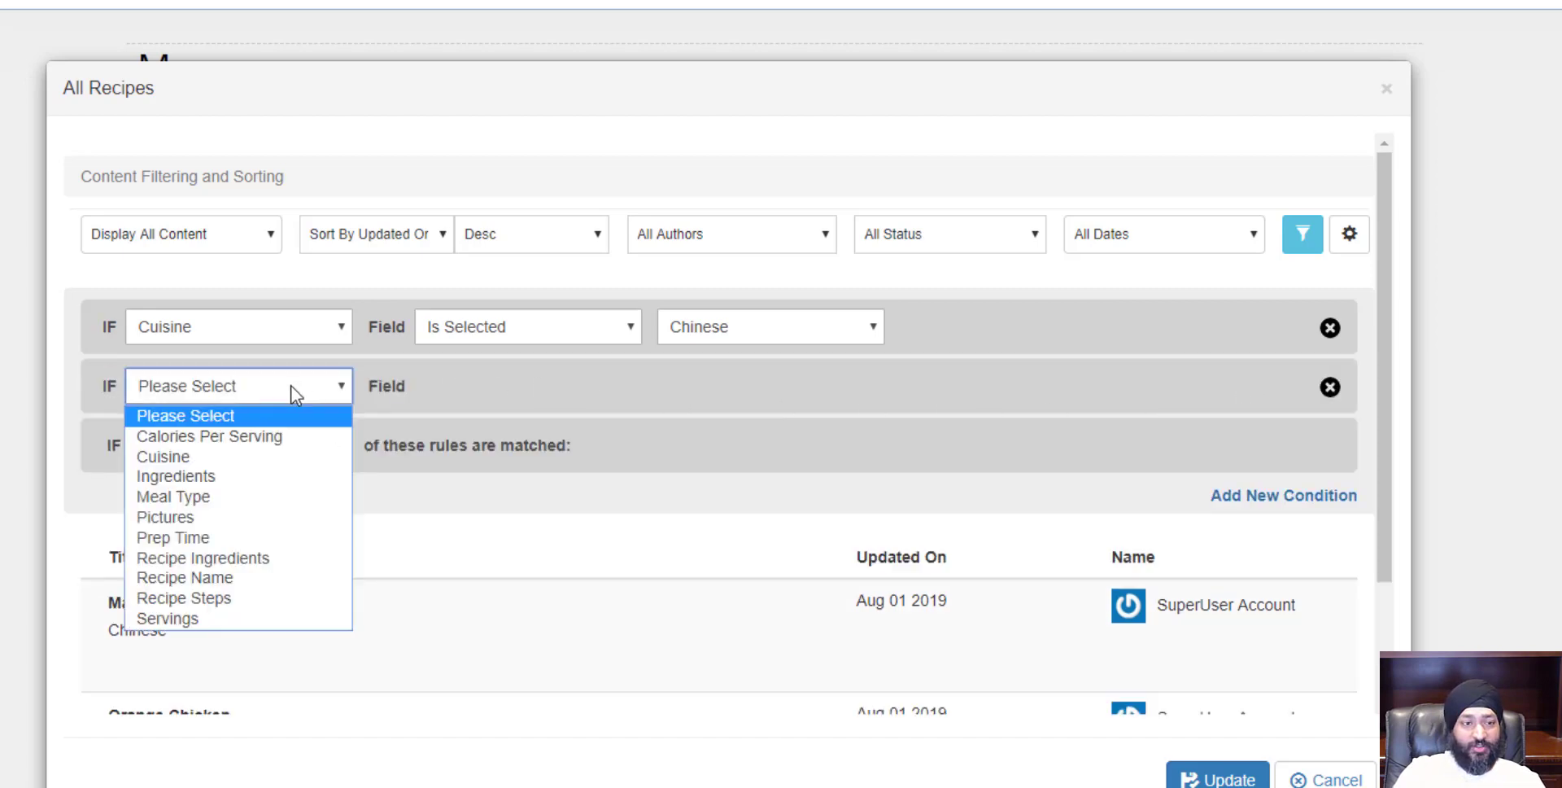
{"action": "left_click", "coordinate": [286, 456]}
{"action": "left_click", "coordinate": [480, 384]}
{"action": "left_click", "coordinate": [493, 425]}
{"action": "left_click", "coordinate": [710, 392]}
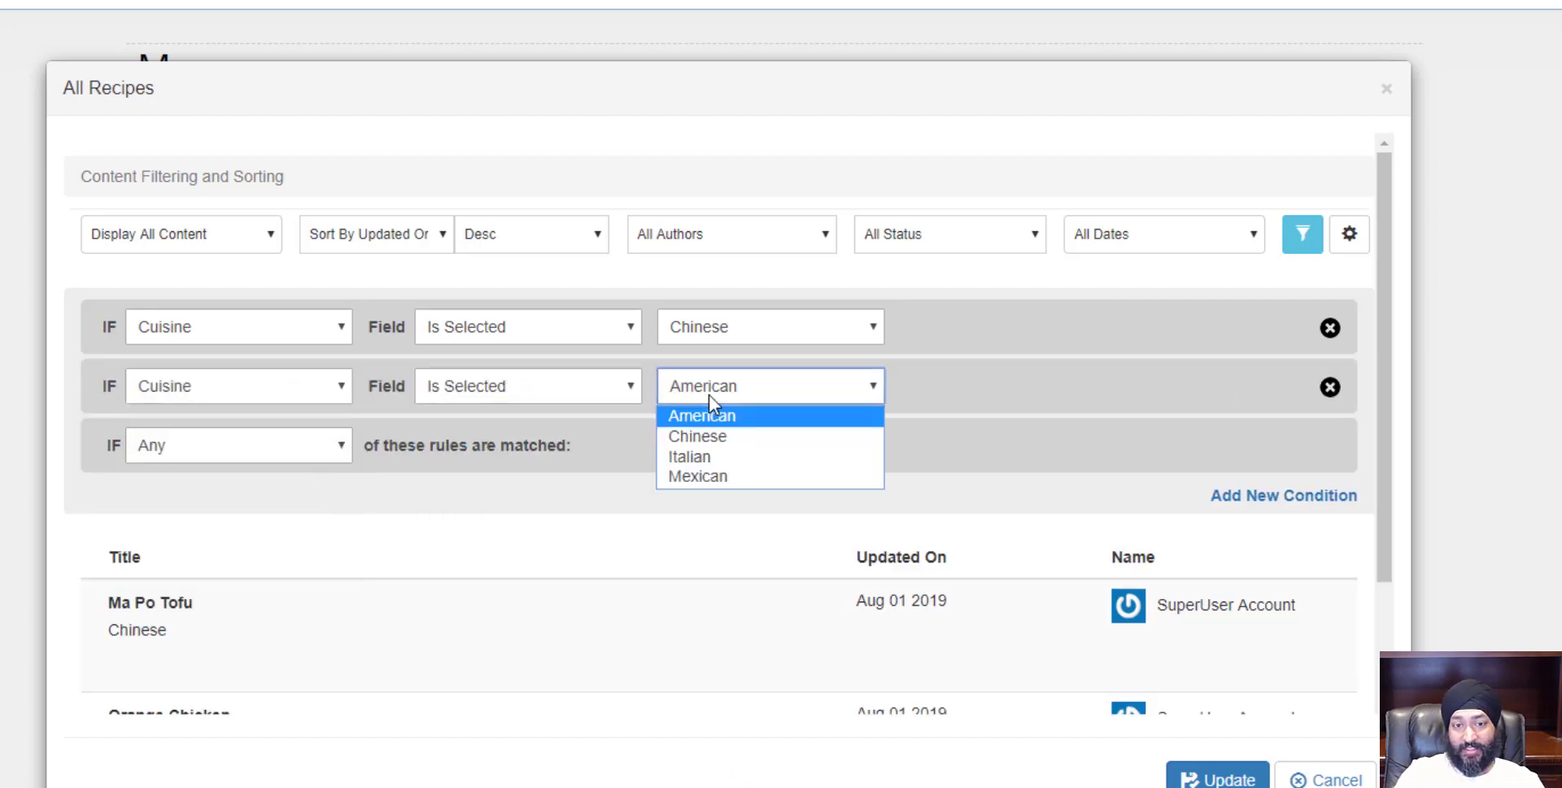
{"action": "left_click", "coordinate": [724, 458]}
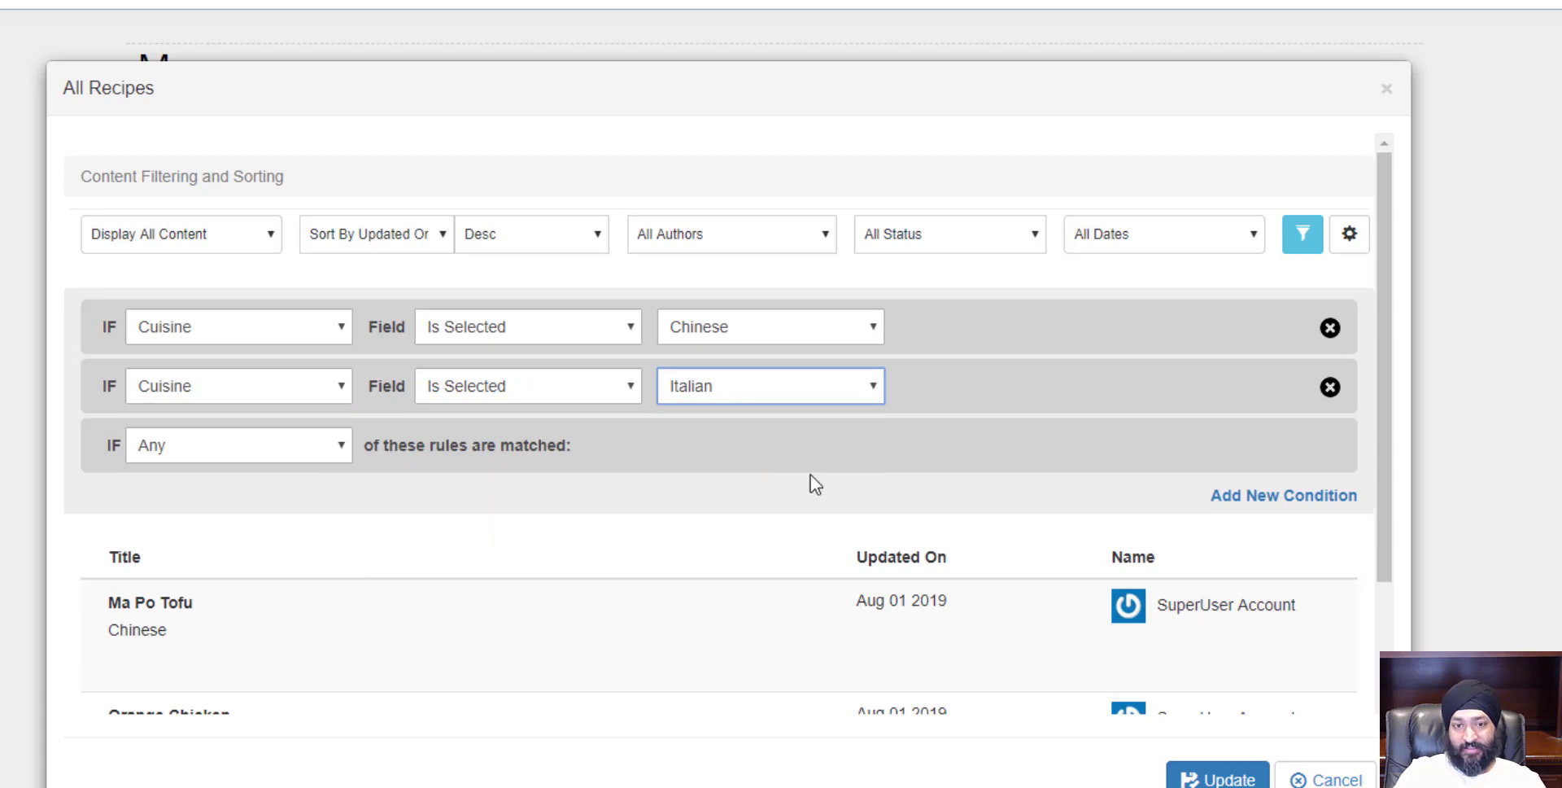
{"action": "scroll", "coordinate": [810, 476], "scroll_direction": "down", "scroll_amount": 2}
{"action": "scroll", "coordinate": [229, 511], "scroll_direction": "down", "scroll_amount": 3}
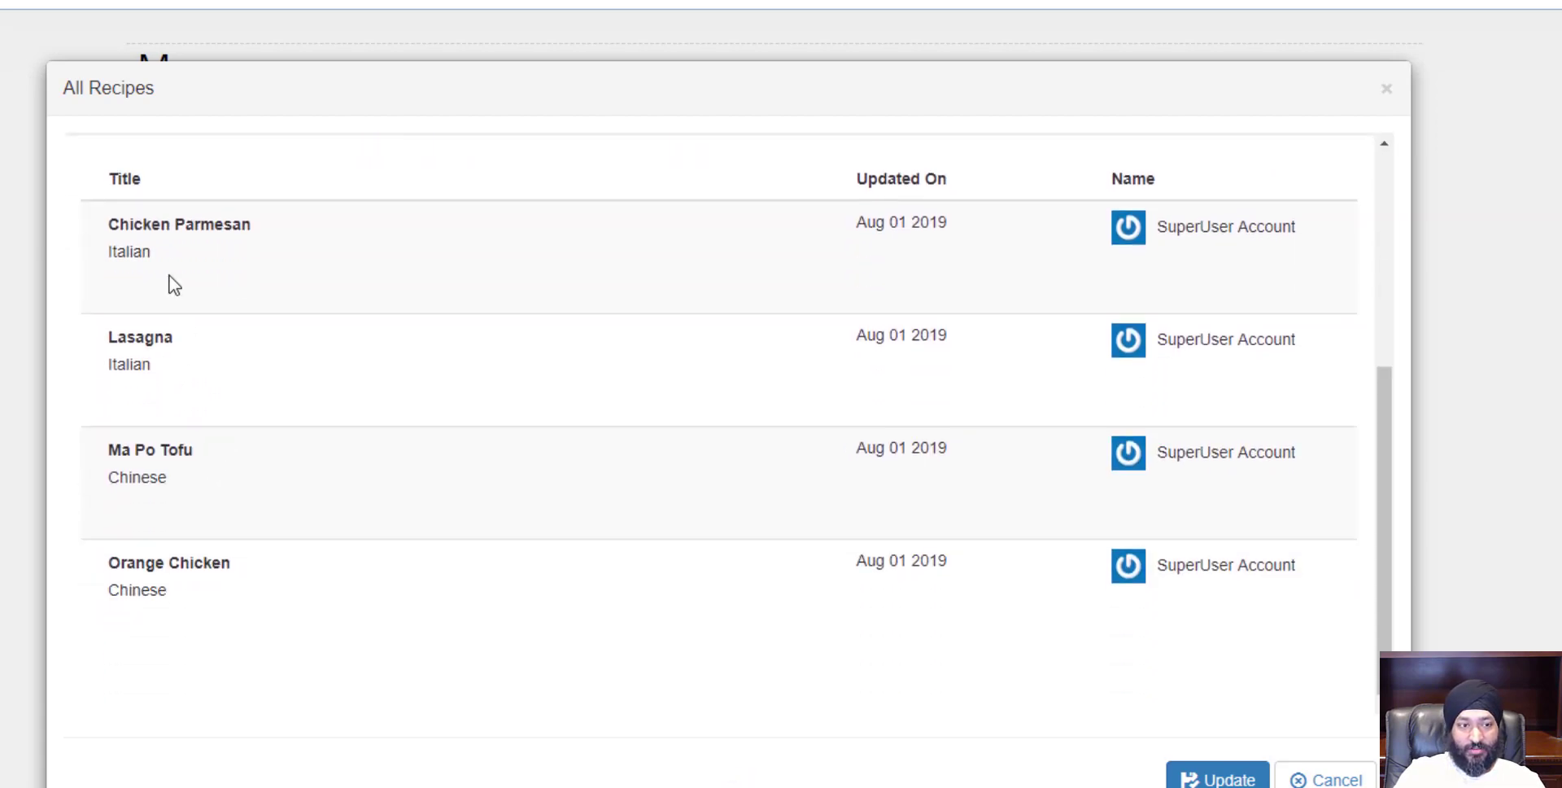
{"action": "scroll", "coordinate": [589, 573], "scroll_direction": "up", "scroll_amount": 3}
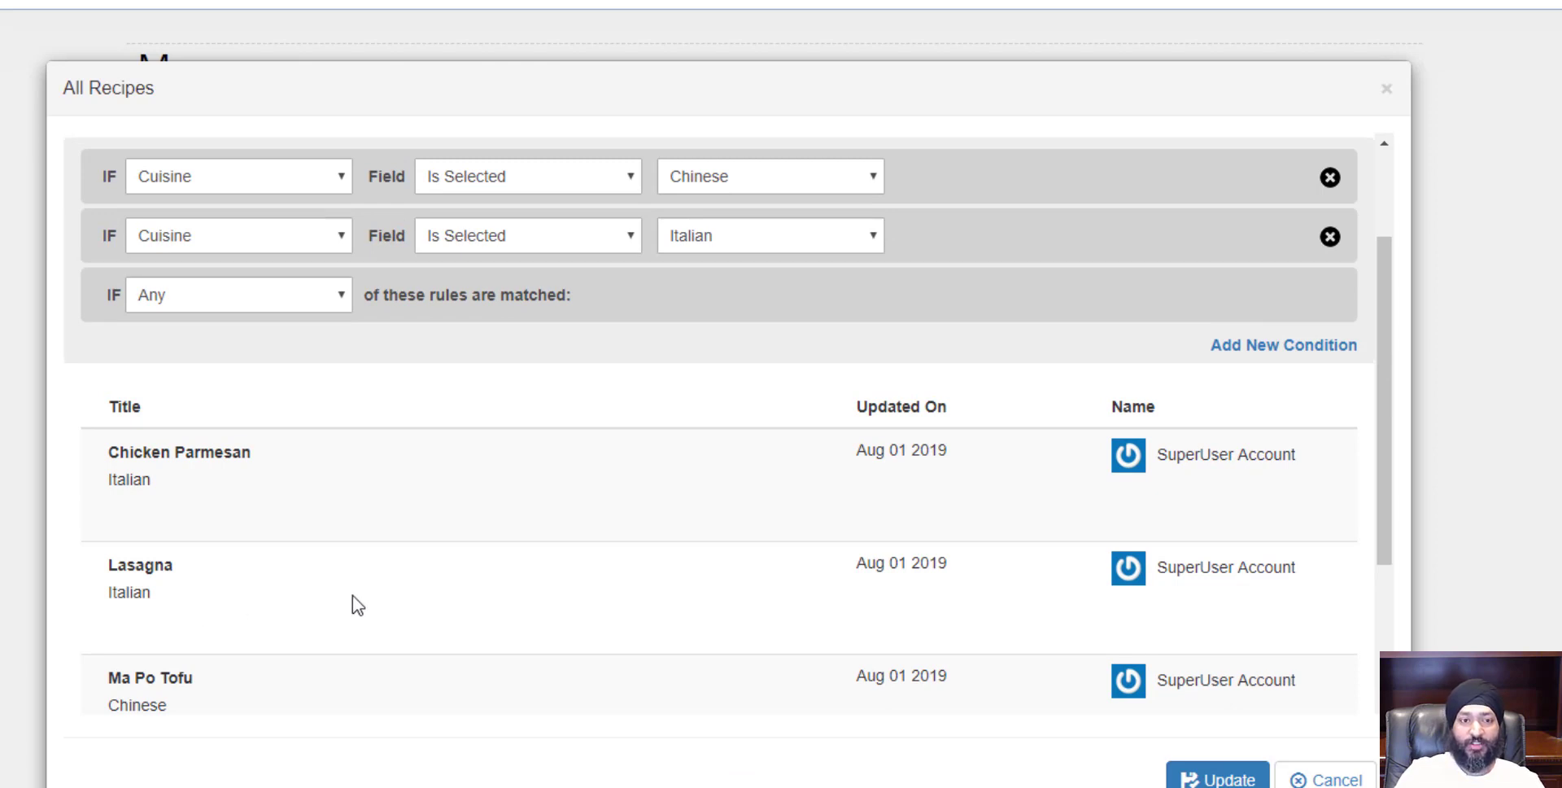
{"action": "scroll", "coordinate": [128, 336], "scroll_direction": "up", "scroll_amount": 2}
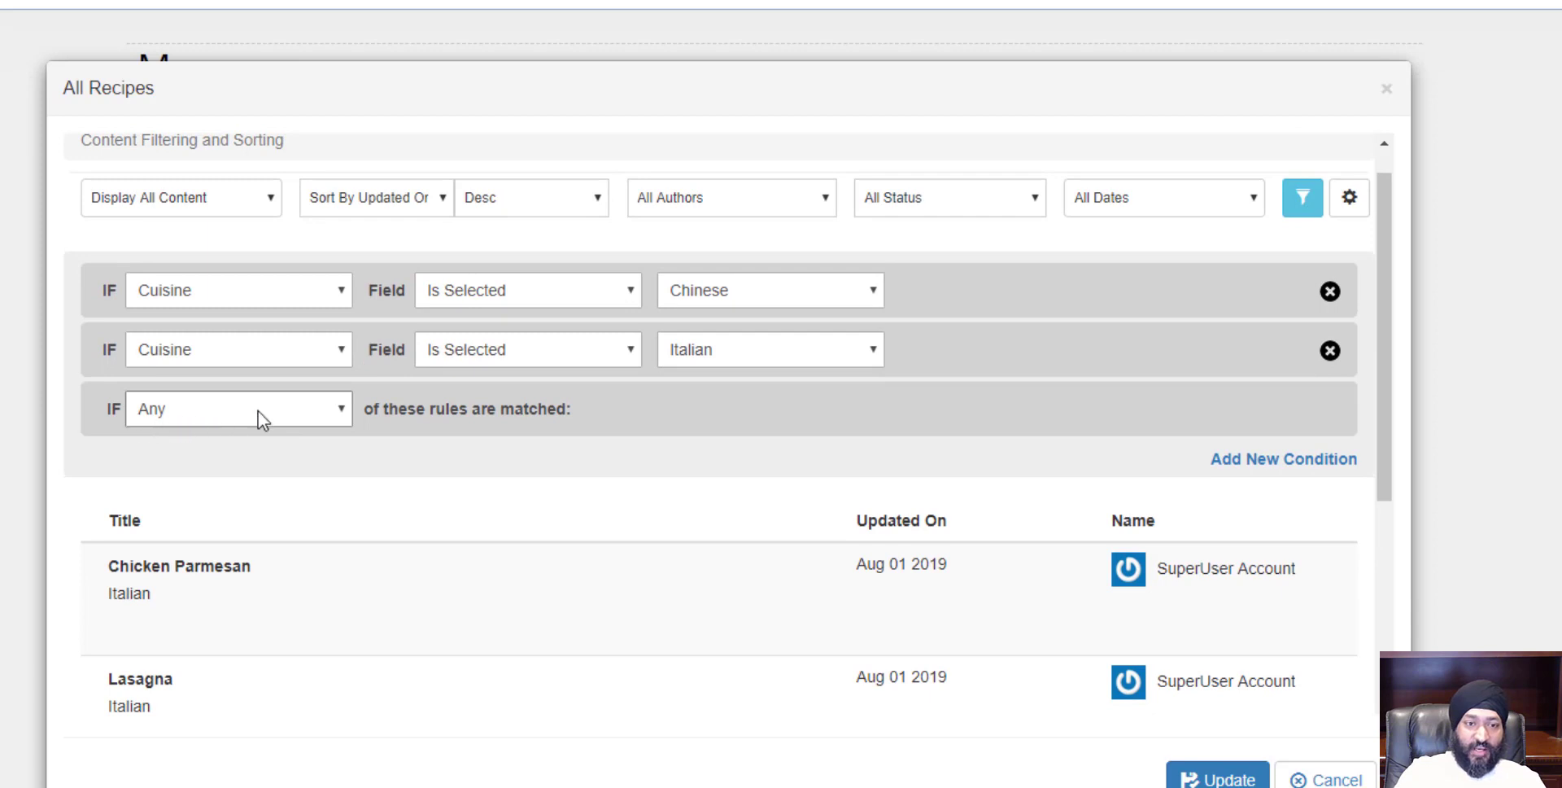
Step: Require All of the cuisine rules to match, check the list, and delete both Cuisine conditions
{"action": "left_click", "coordinate": [332, 419]}
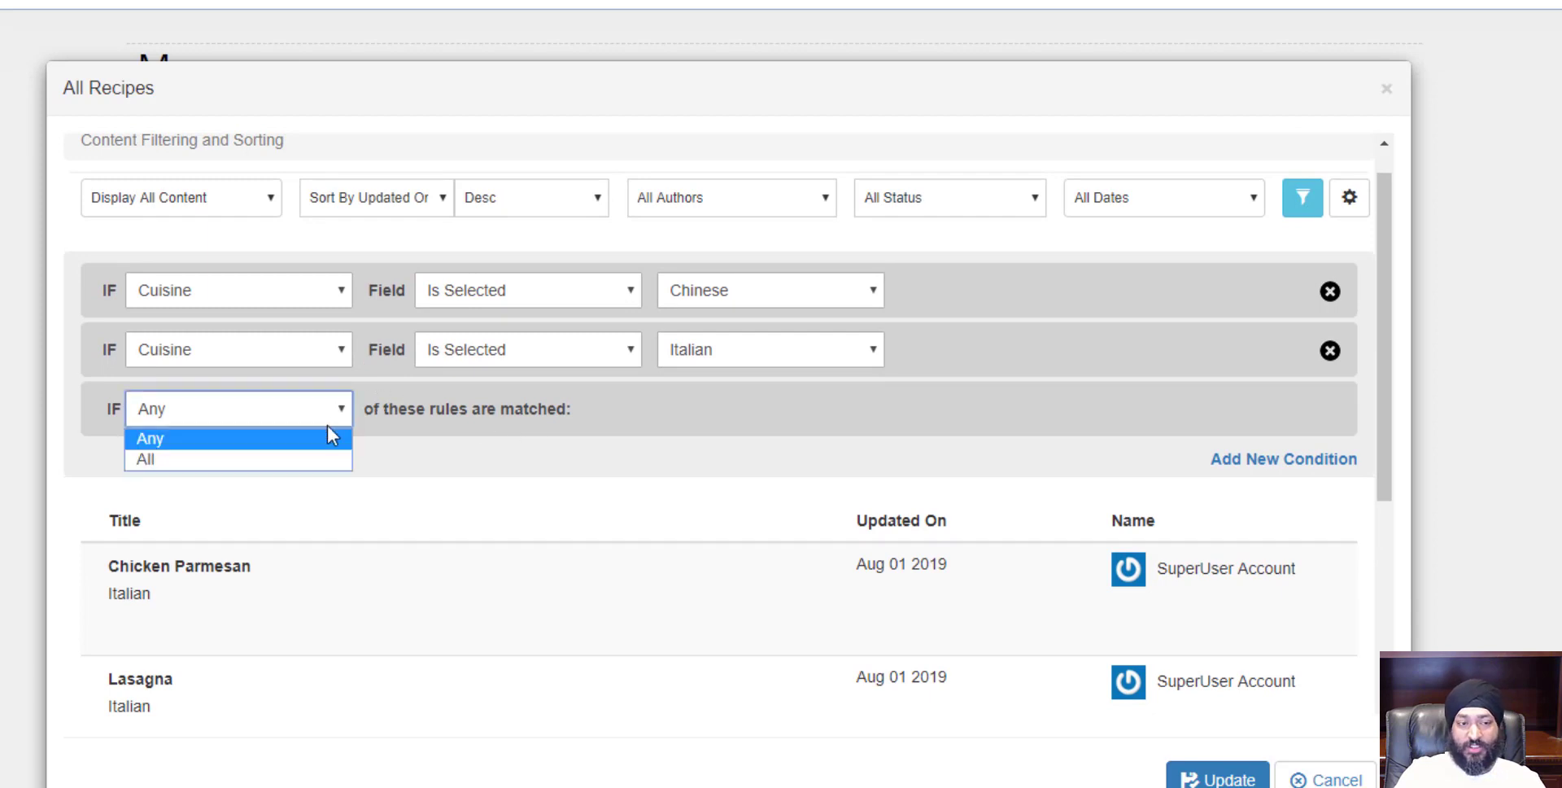
{"action": "left_click", "coordinate": [317, 458]}
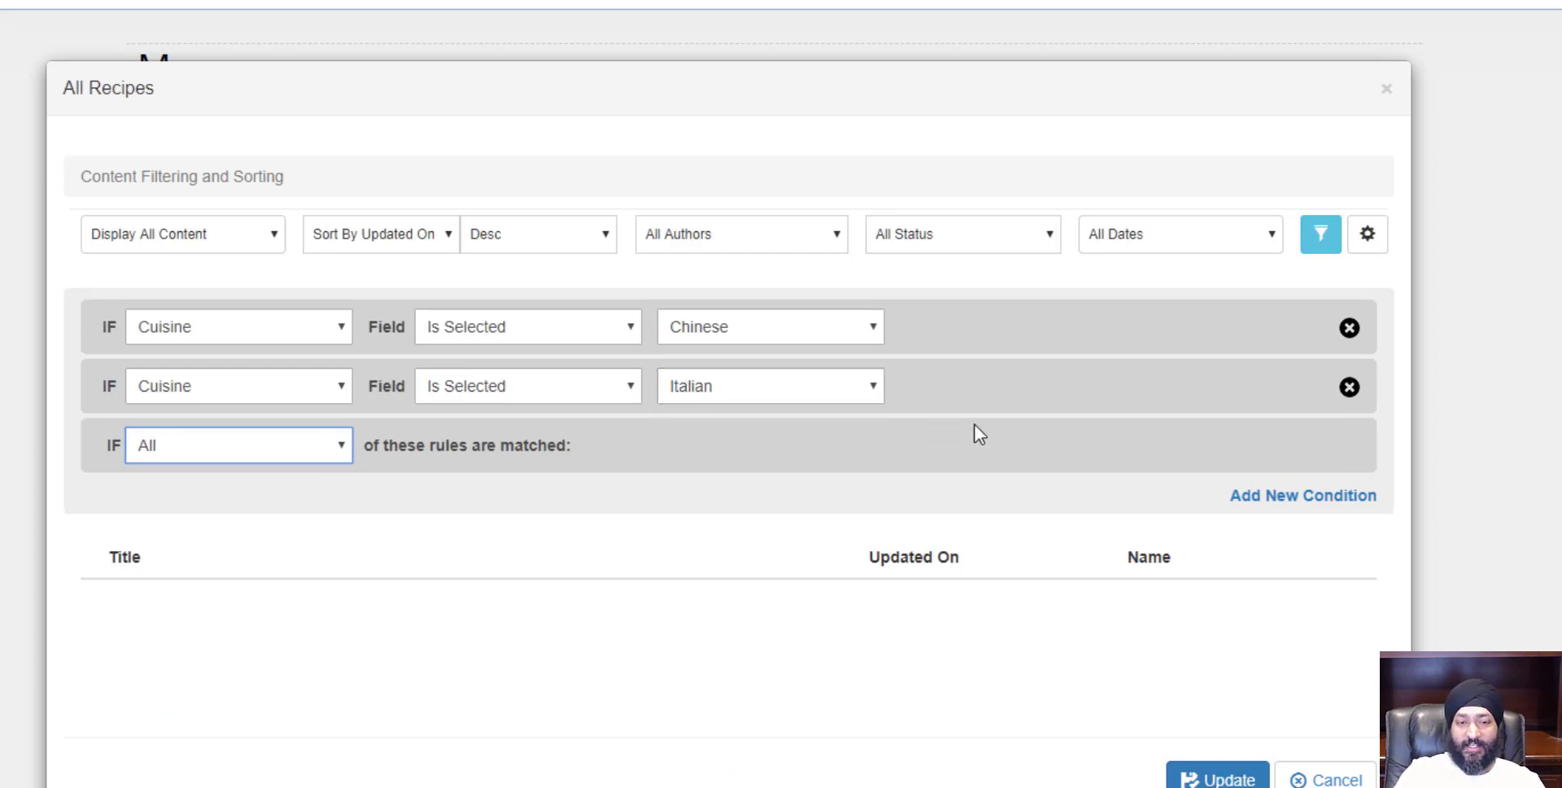
{"action": "left_click", "coordinate": [1349, 386]}
{"action": "left_click", "coordinate": [1349, 327]}
Step: Add a new condition that the Meal Type field Is Selected as Lunch and check the filtered recipes
{"action": "left_click", "coordinate": [1281, 311]}
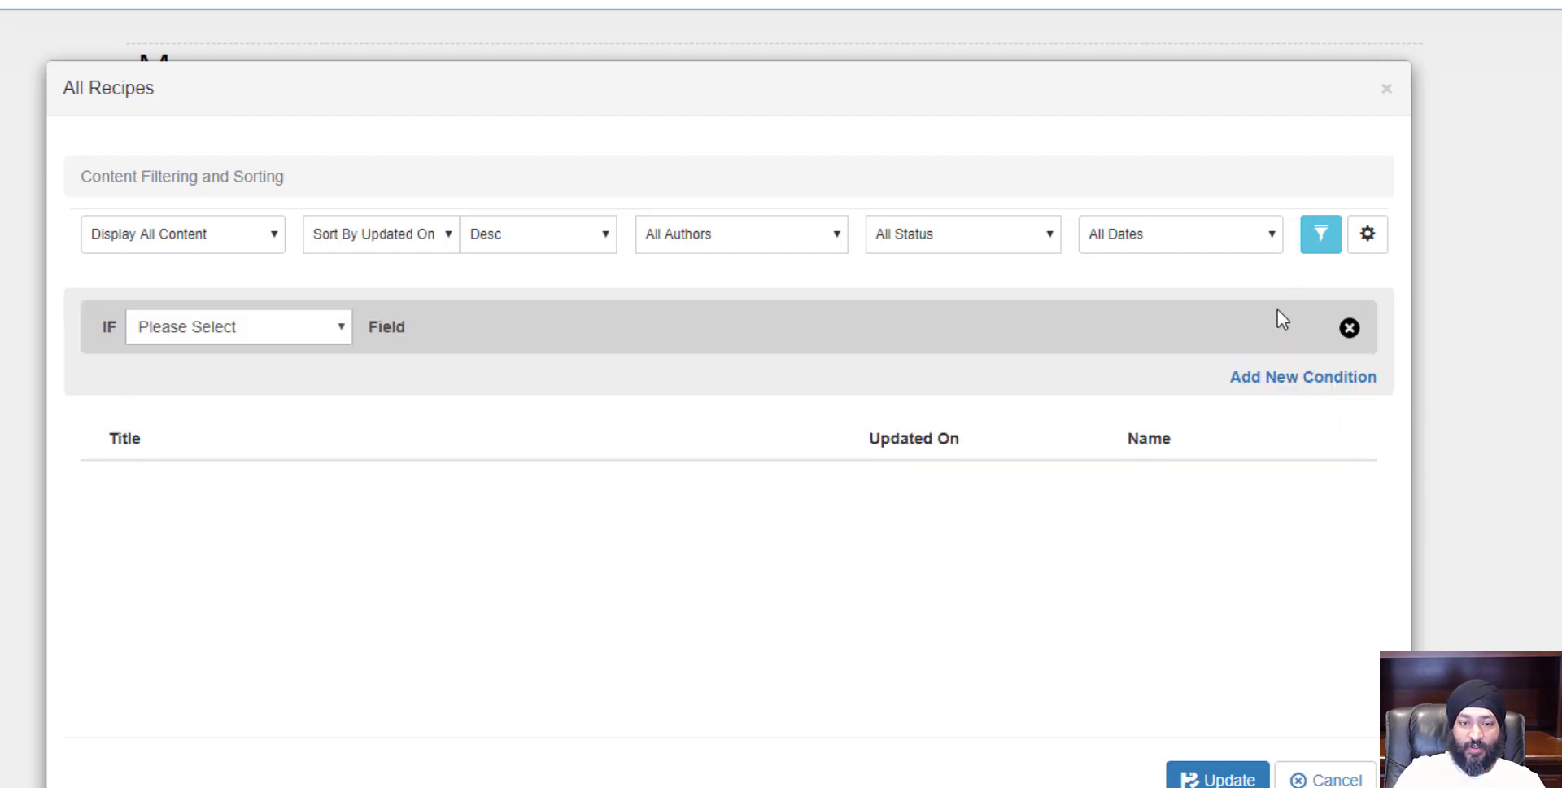
{"action": "left_click", "coordinate": [308, 322]}
{"action": "left_click", "coordinate": [272, 436]}
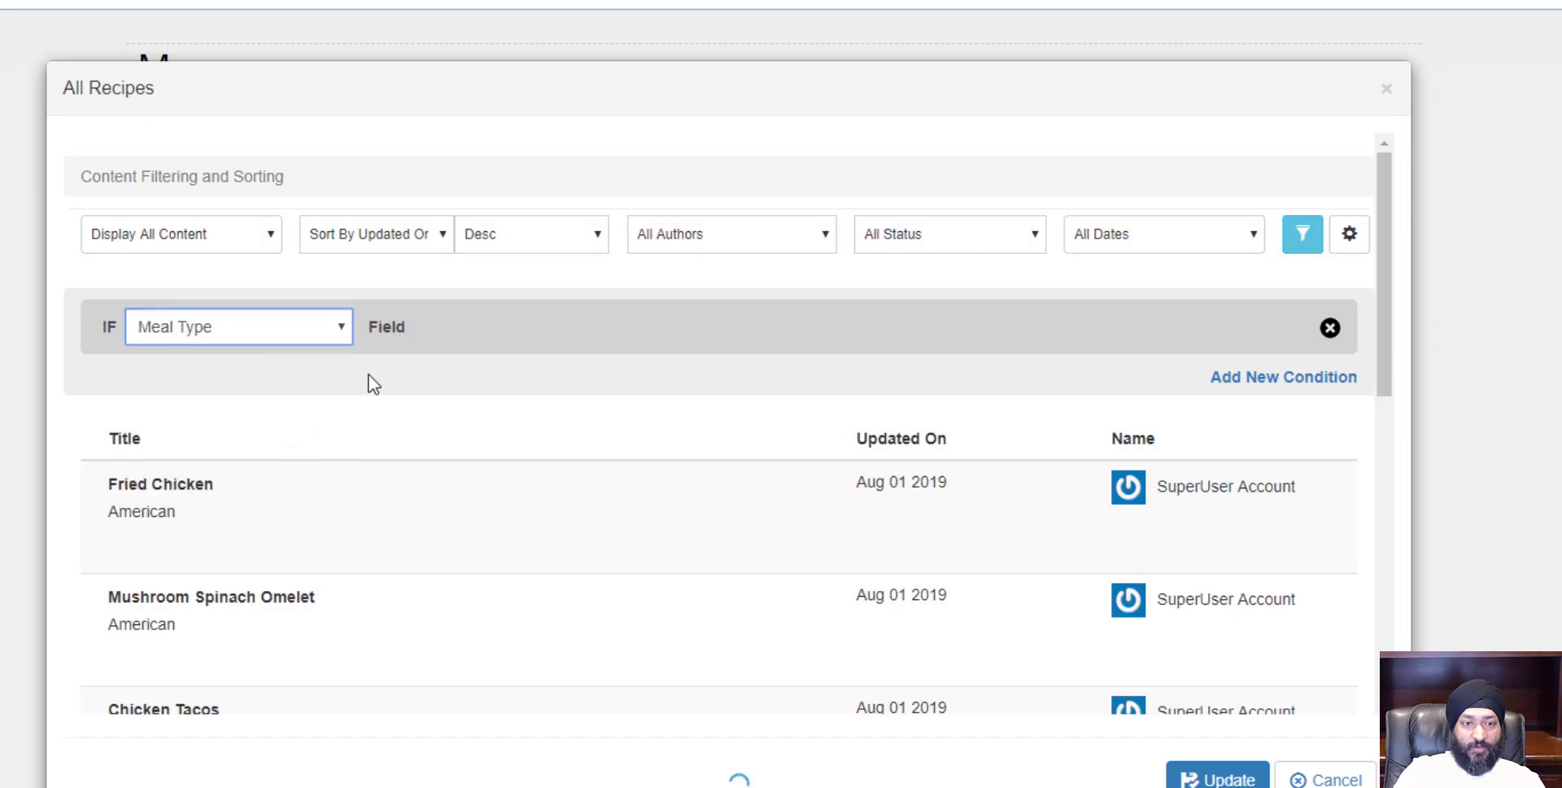
{"action": "left_click", "coordinate": [498, 335]}
{"action": "left_click", "coordinate": [498, 376]}
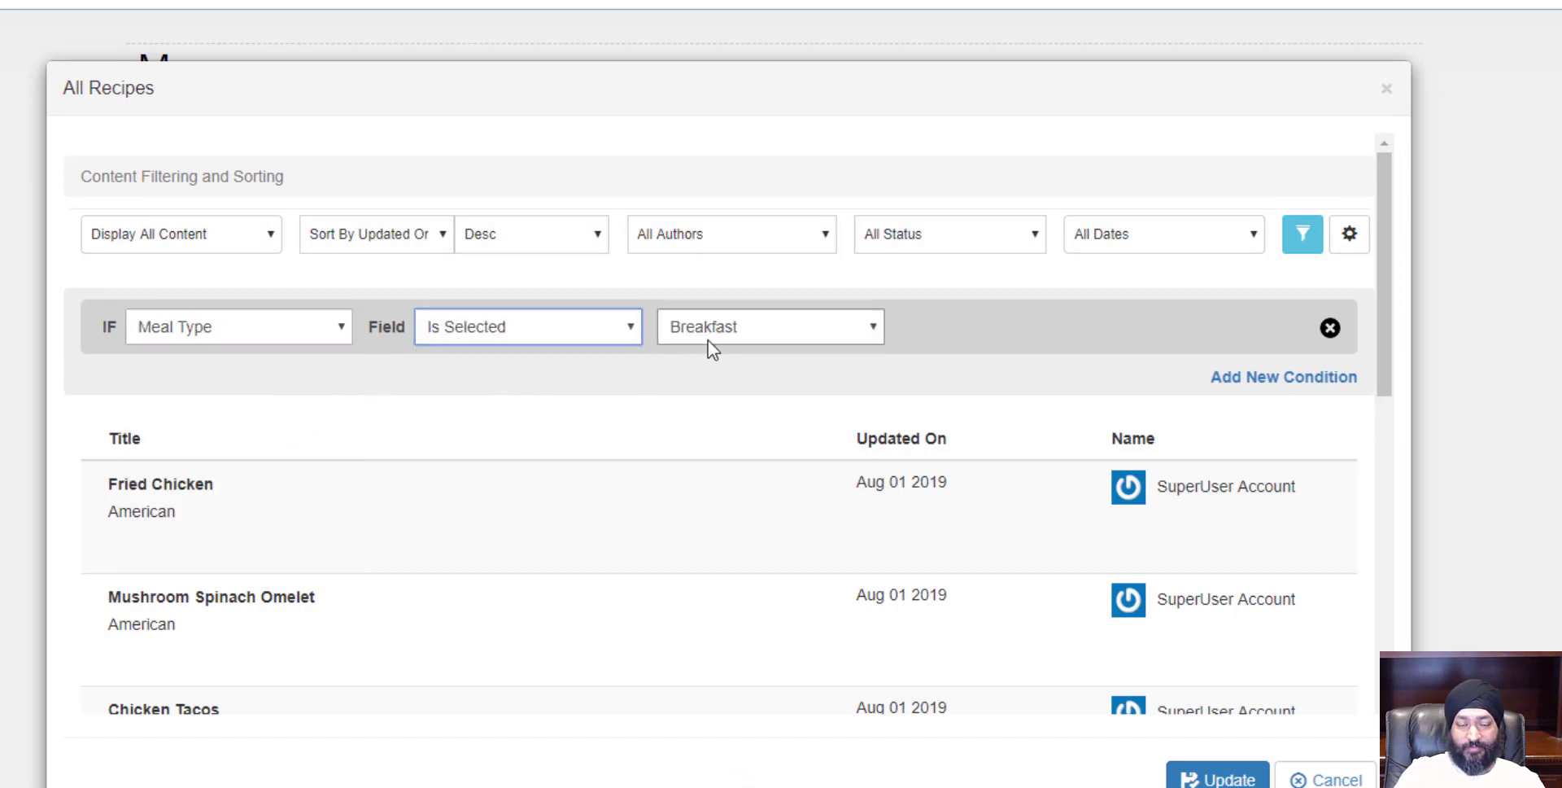
{"action": "left_click", "coordinate": [714, 329]}
{"action": "left_click", "coordinate": [716, 396]}
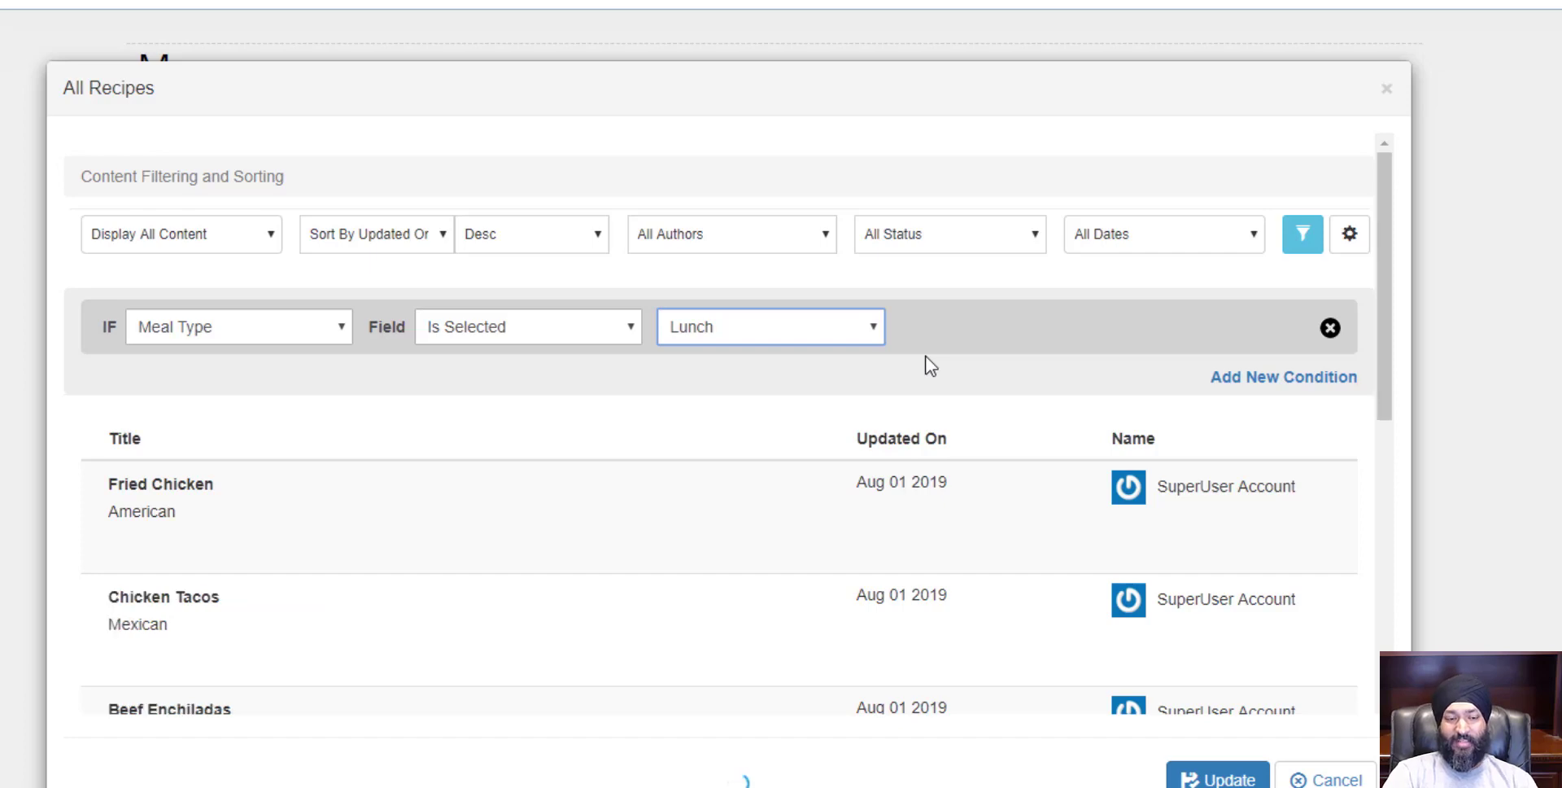
{"action": "scroll", "coordinate": [931, 365], "scroll_direction": "down", "scroll_amount": 2}
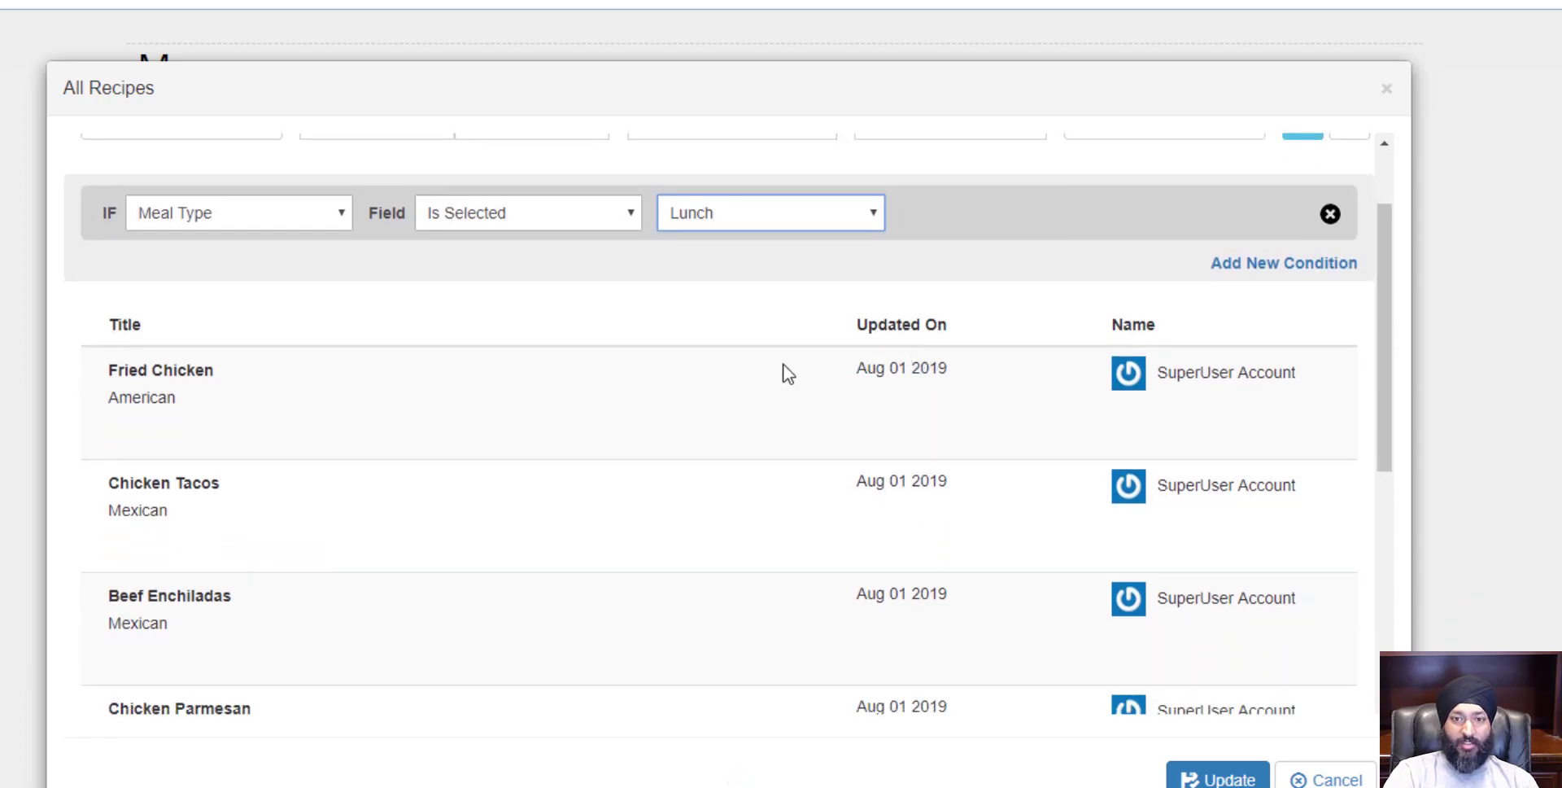
{"action": "scroll", "coordinate": [783, 363], "scroll_direction": "down", "scroll_amount": 1}
{"action": "scroll", "coordinate": [238, 301], "scroll_direction": "up", "scroll_amount": 1}
{"action": "scroll", "coordinate": [228, 341], "scroll_direction": "up", "scroll_amount": 1}
{"action": "scroll", "coordinate": [199, 513], "scroll_direction": "down", "scroll_amount": 2}
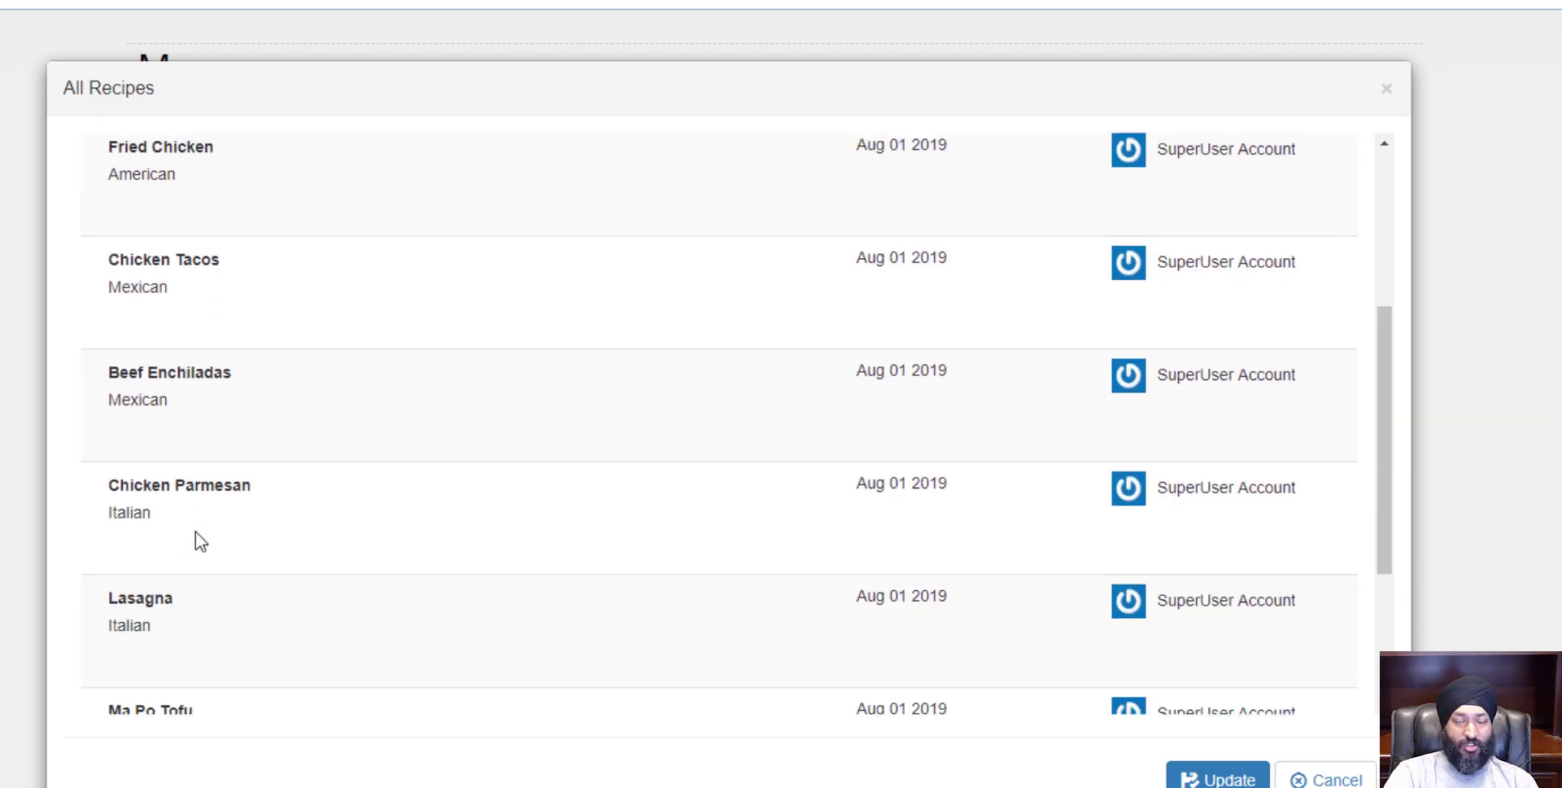
{"action": "scroll", "coordinate": [198, 531], "scroll_direction": "up", "scroll_amount": 3}
Step: Add a second condition that the Meal Type field Is Selected as Snack and check the recipe list
{"action": "left_click", "coordinate": [1311, 377]}
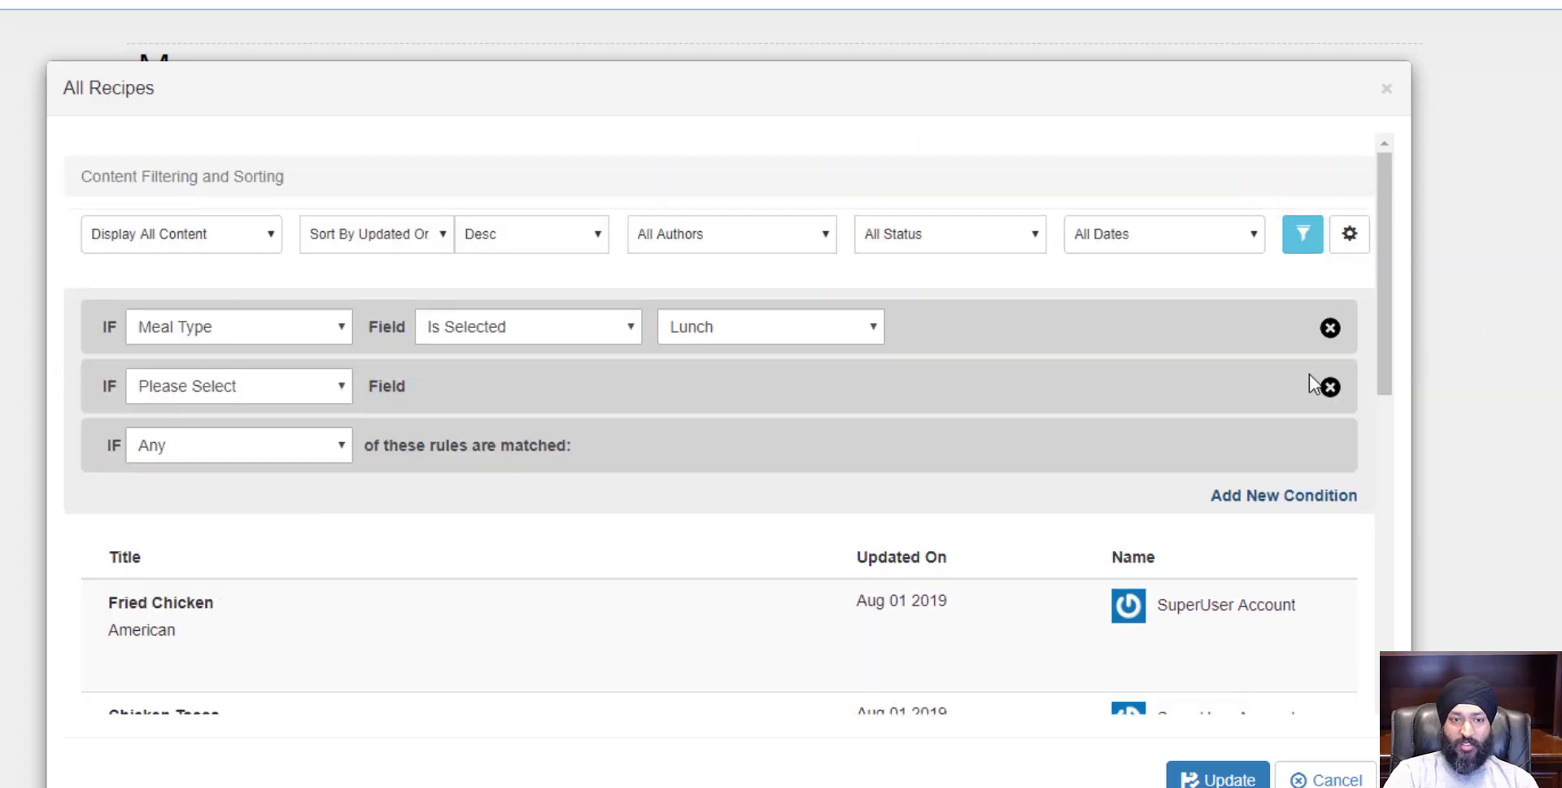
{"action": "left_click", "coordinate": [248, 387]}
{"action": "left_click", "coordinate": [239, 494]}
{"action": "left_click", "coordinate": [457, 383]}
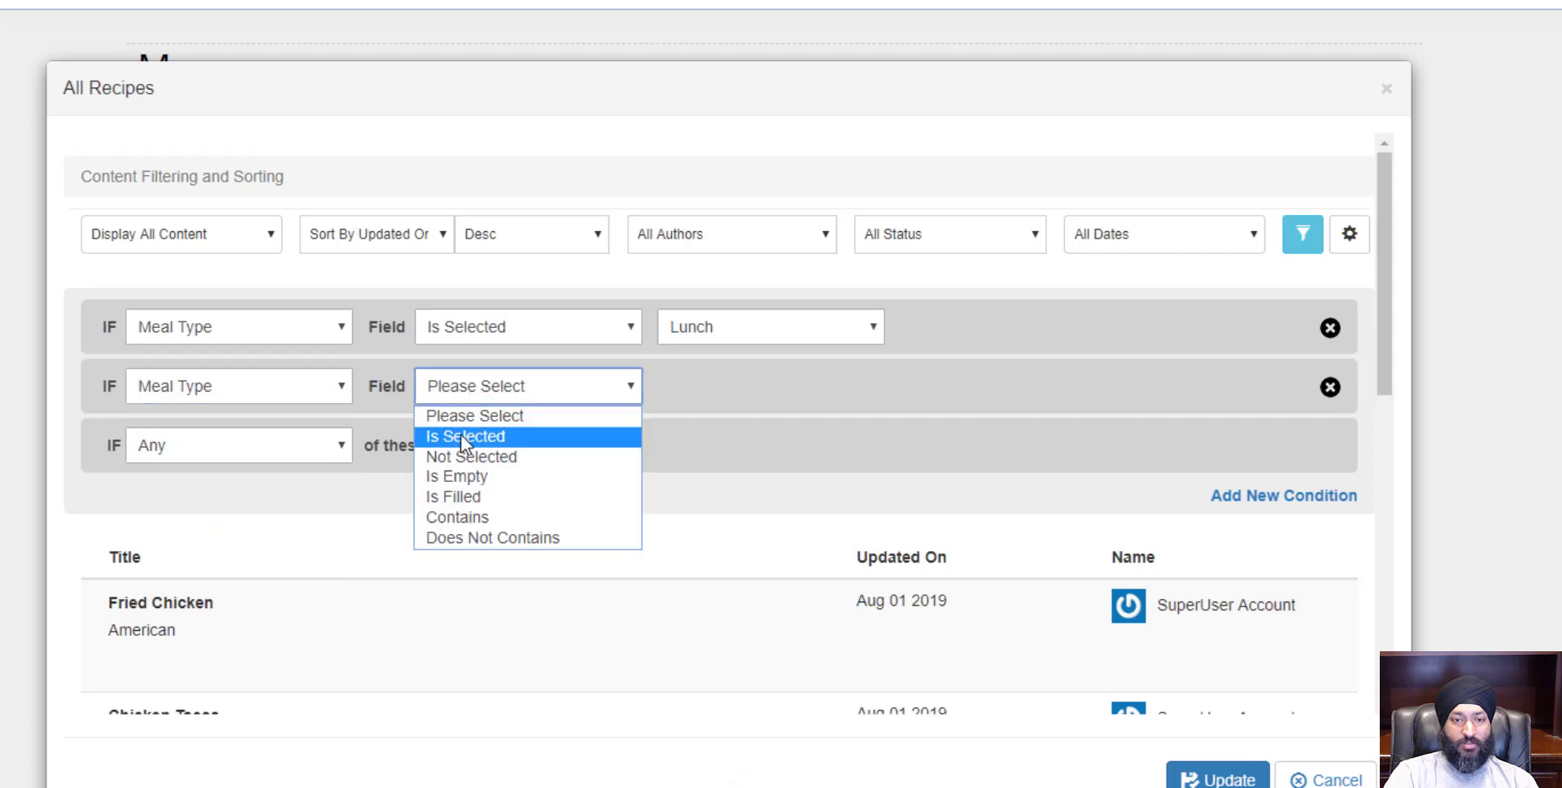
{"action": "left_click", "coordinate": [460, 435]}
{"action": "left_click", "coordinate": [739, 388]}
{"action": "left_click", "coordinate": [737, 438]}
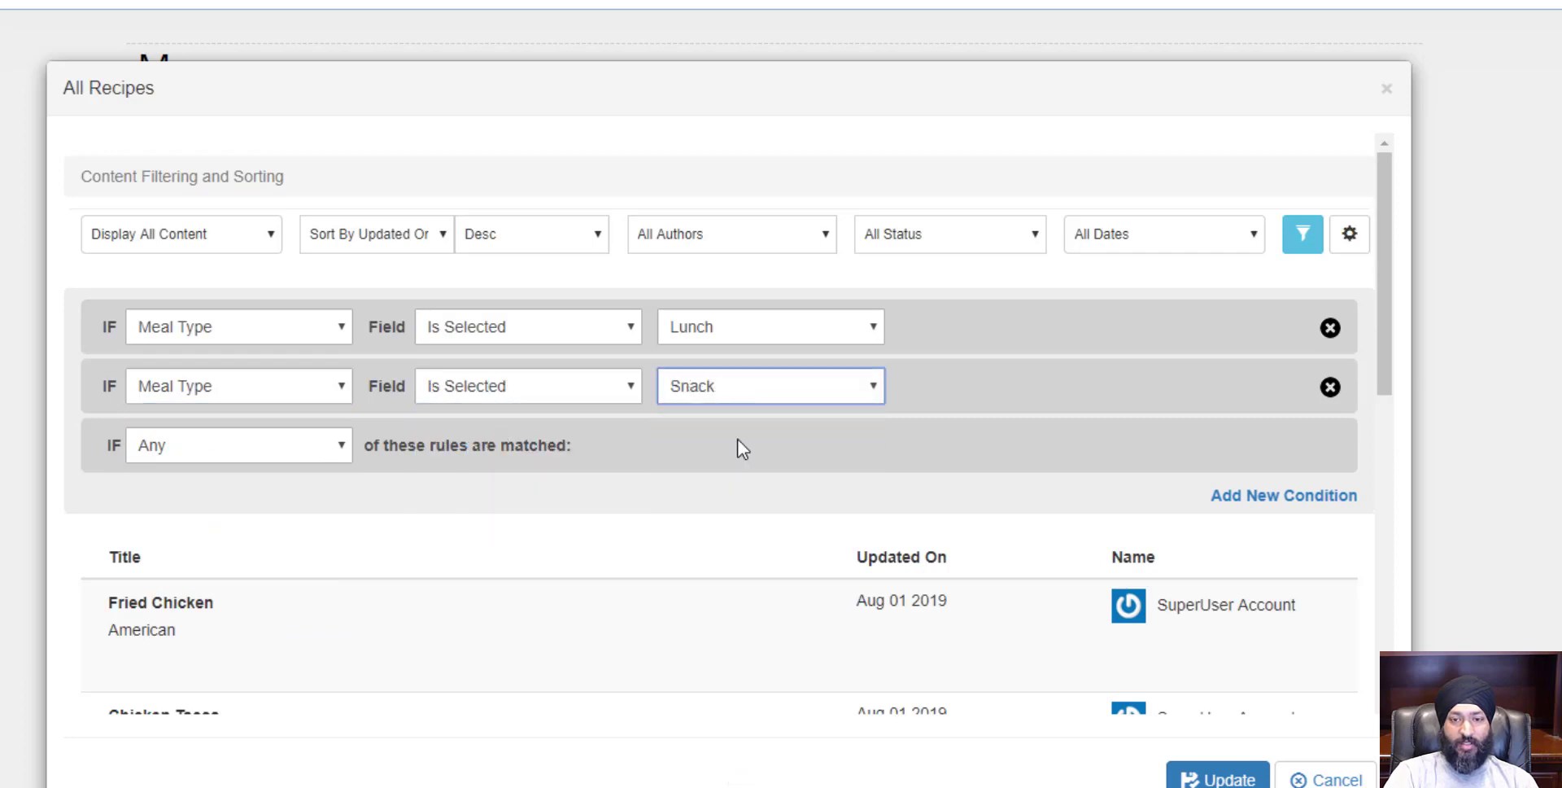
{"action": "scroll", "coordinate": [854, 456], "scroll_direction": "down", "scroll_amount": 7}
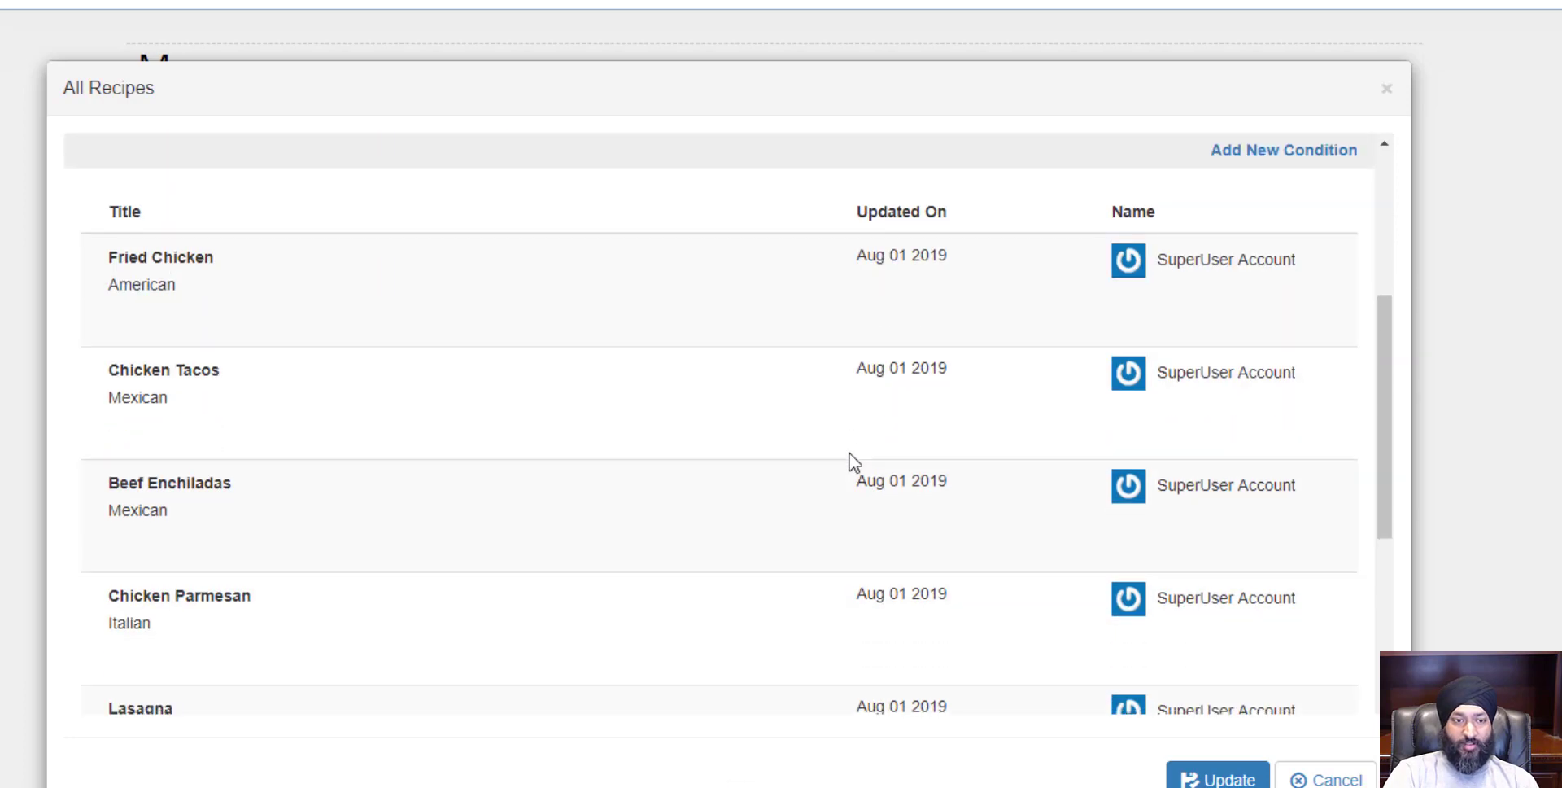
{"action": "scroll", "coordinate": [850, 456], "scroll_direction": "up", "scroll_amount": 3}
{"action": "scroll", "coordinate": [848, 455], "scroll_direction": "down", "scroll_amount": 3}
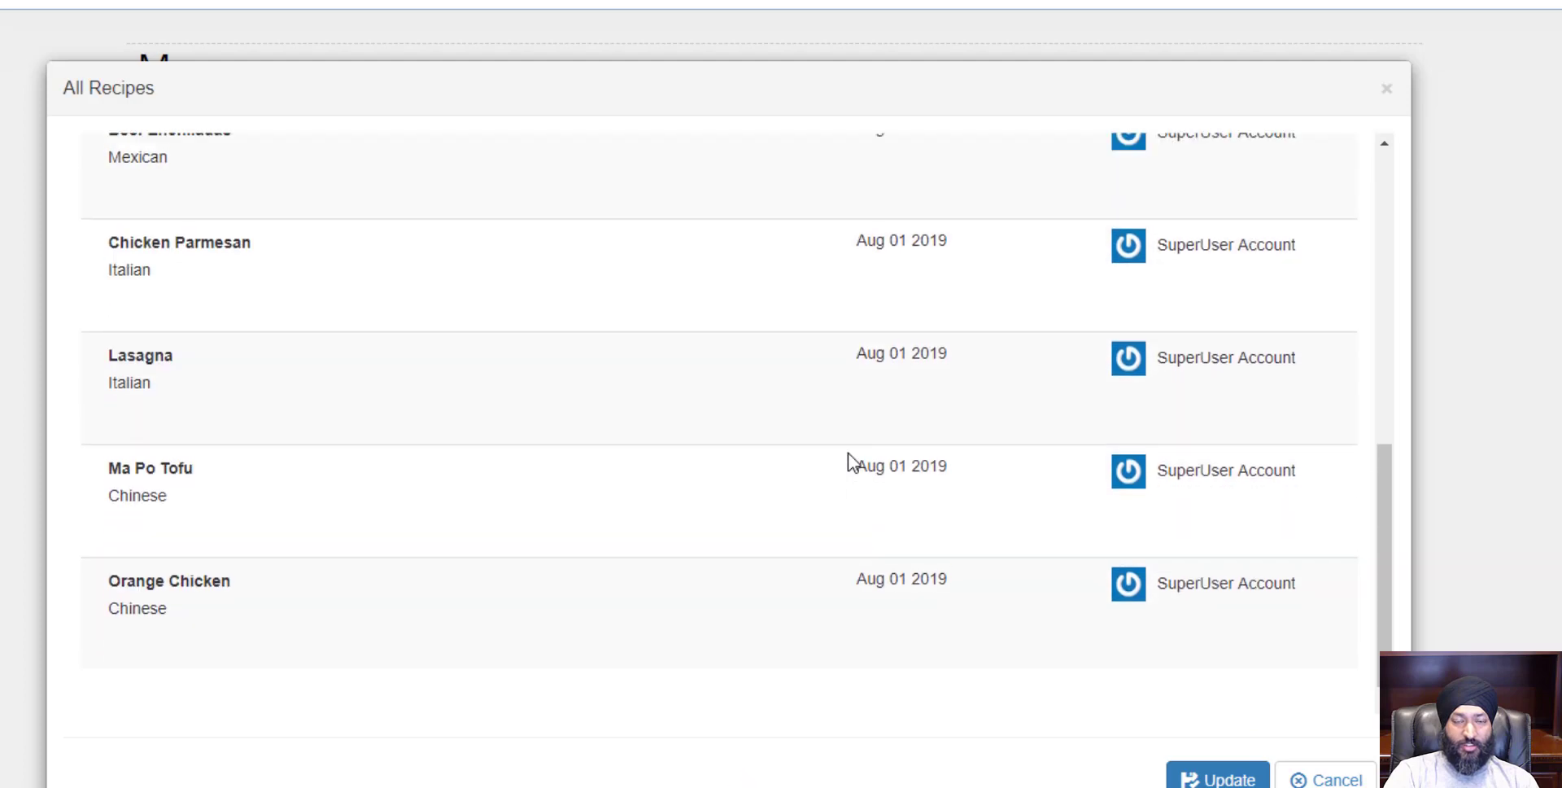
{"action": "scroll", "coordinate": [846, 456], "scroll_direction": "up", "scroll_amount": 7}
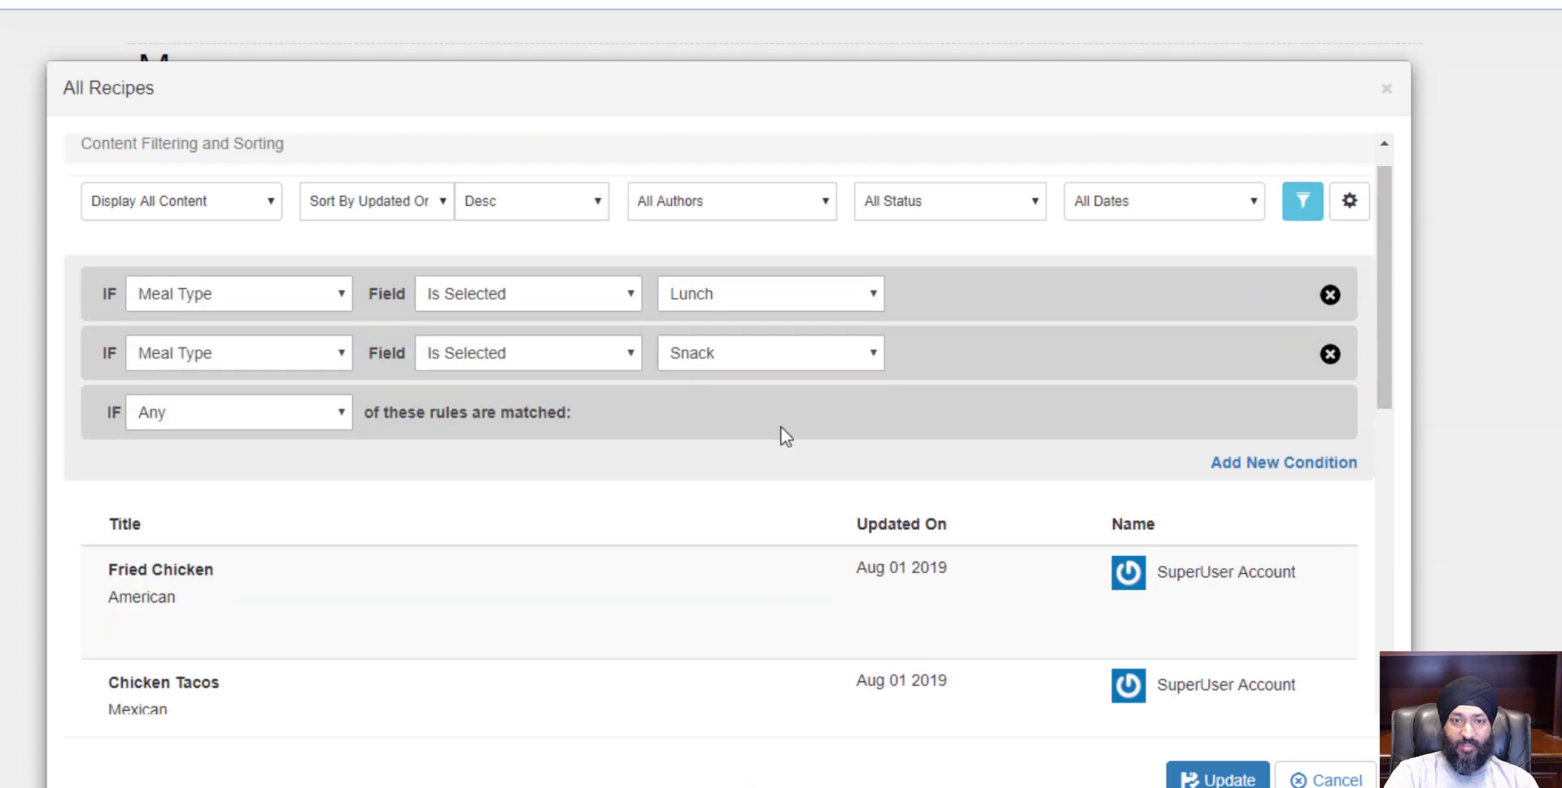
Step: Require All of the Meal Type rules to be matched
{"action": "left_click", "coordinate": [268, 427]}
{"action": "left_click", "coordinate": [263, 465]}
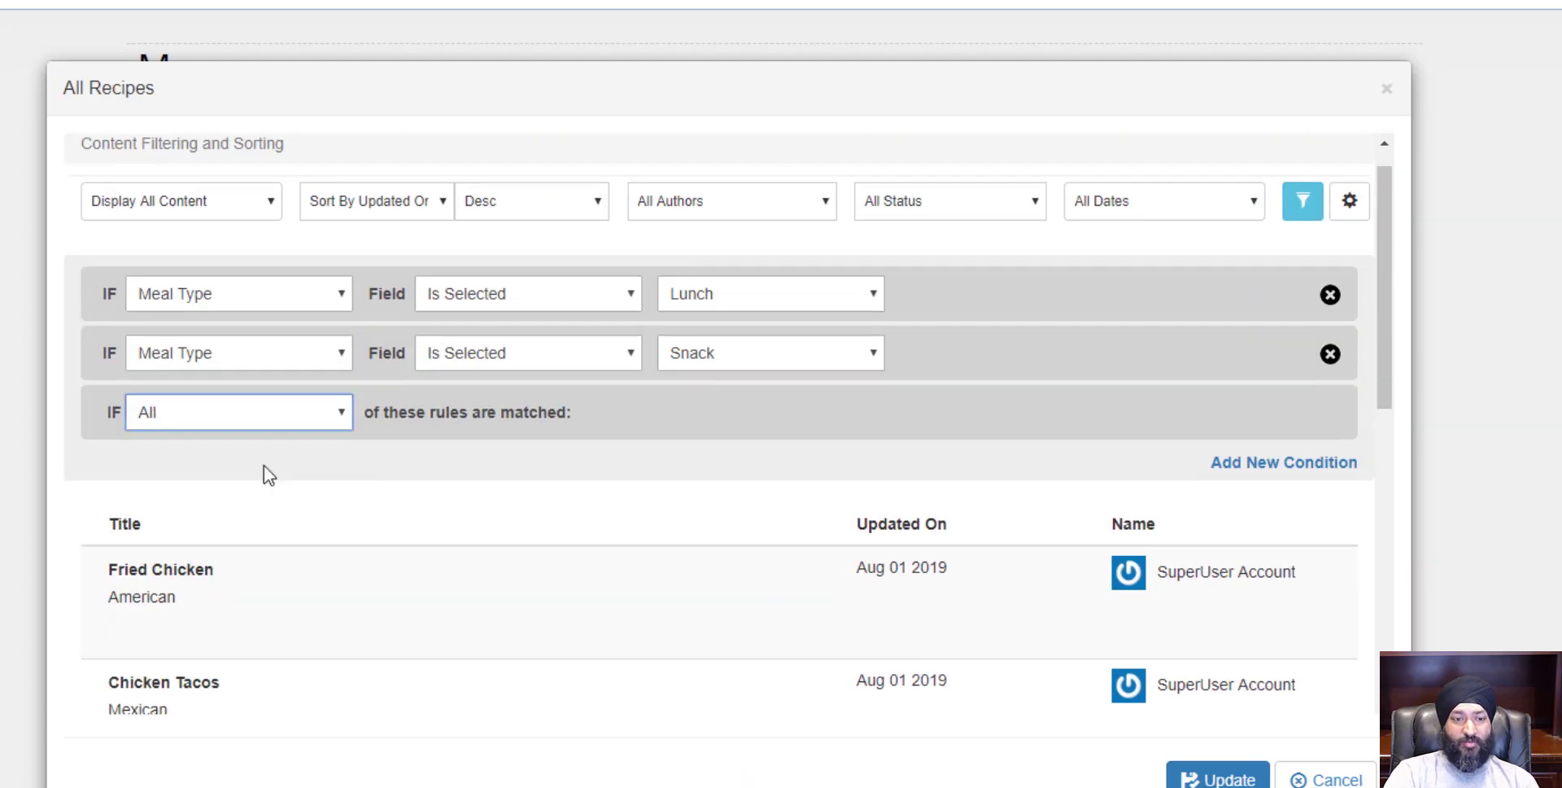
Step: Add a third condition that the Cuisine field Is Selected as American, alongside the Lunch and Snack meal type rules
{"action": "scroll", "coordinate": [708, 477], "scroll_direction": "down", "scroll_amount": 1}
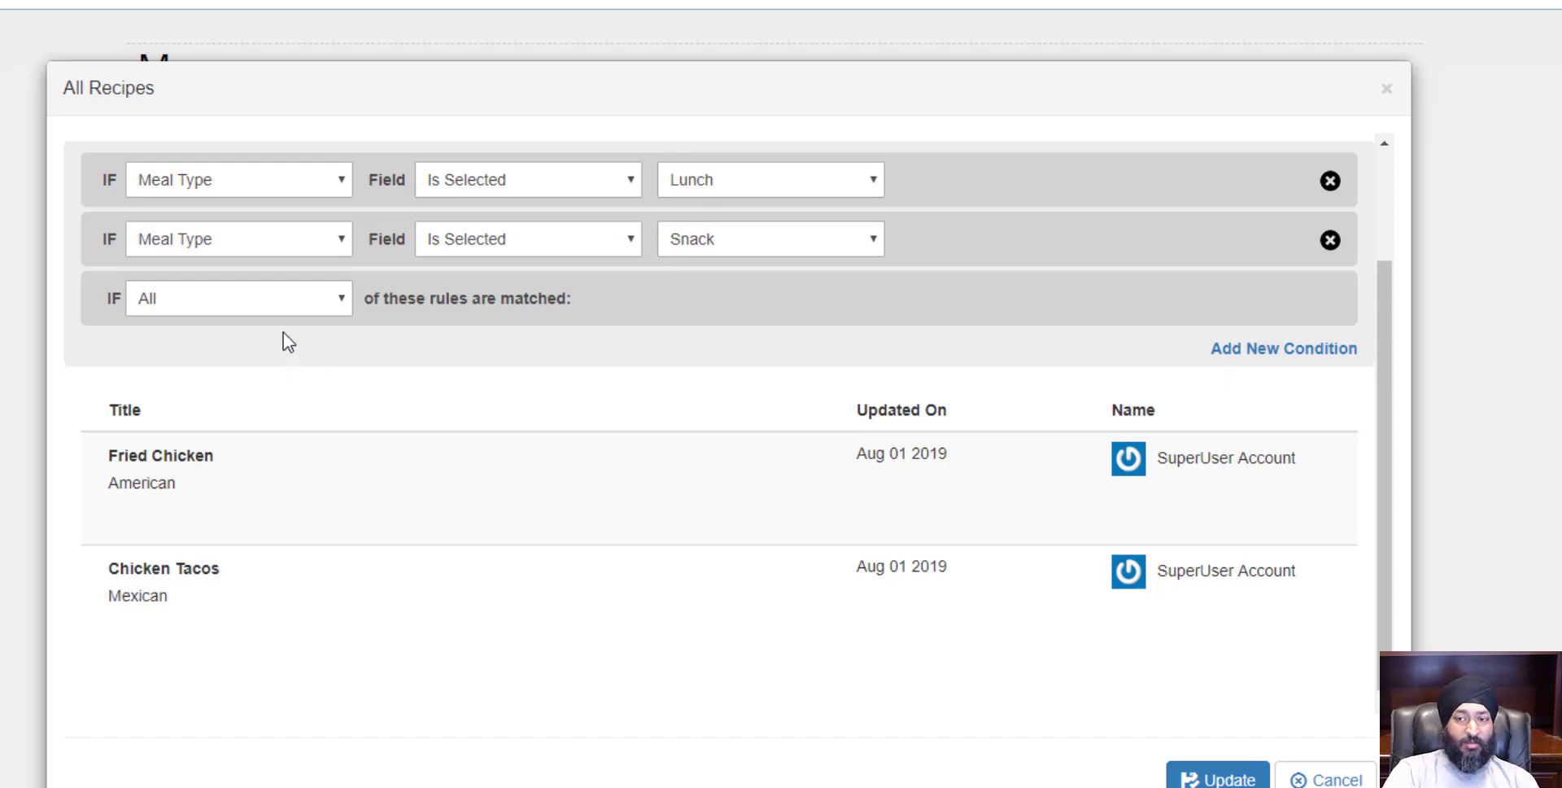
{"action": "left_click", "coordinate": [1258, 348]}
{"action": "left_click", "coordinate": [279, 306]}
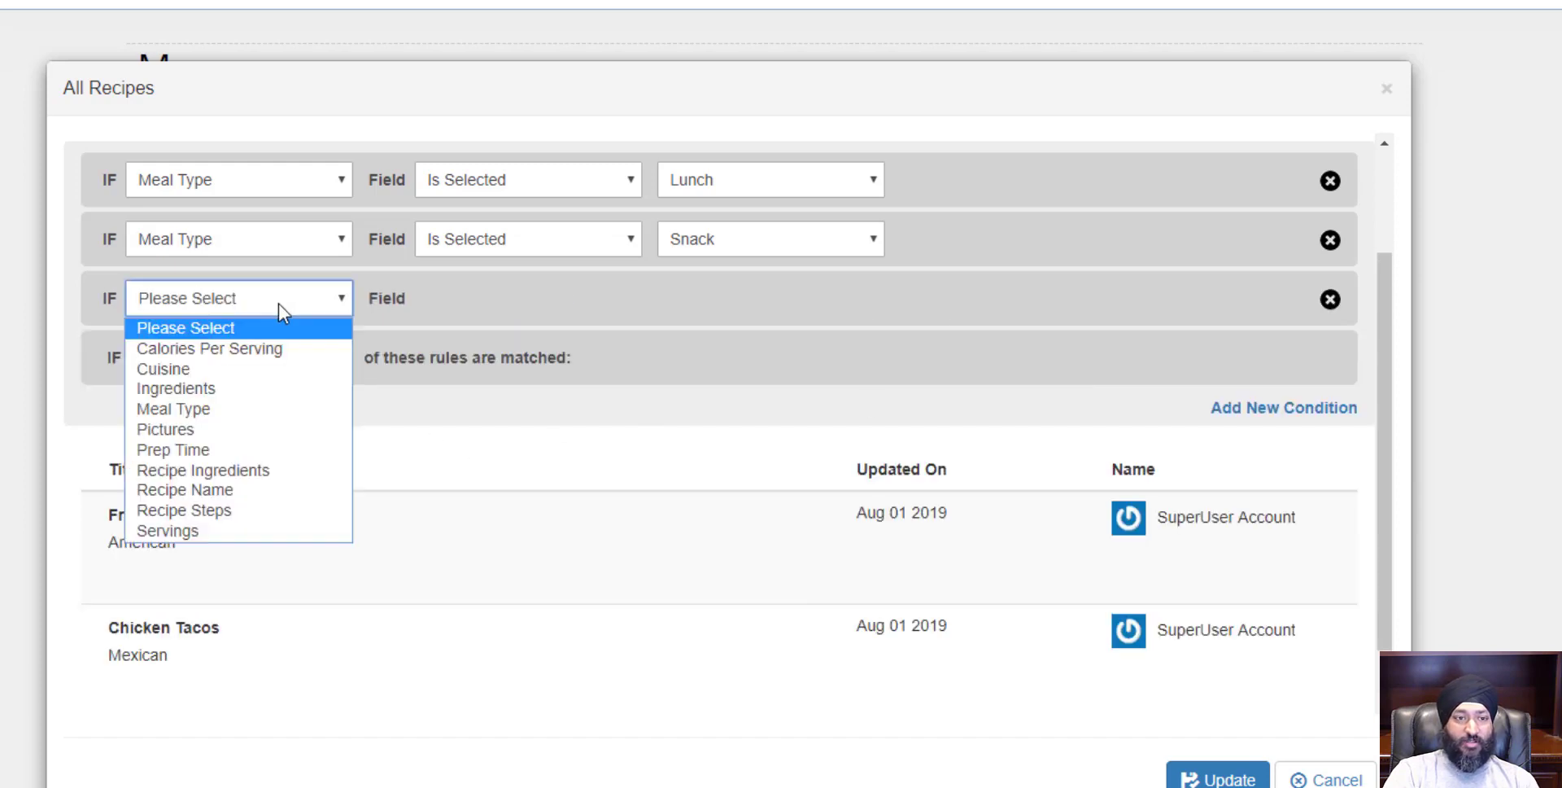
{"action": "left_click", "coordinate": [253, 370]}
{"action": "left_click", "coordinate": [489, 301]}
{"action": "left_click", "coordinate": [525, 345]}
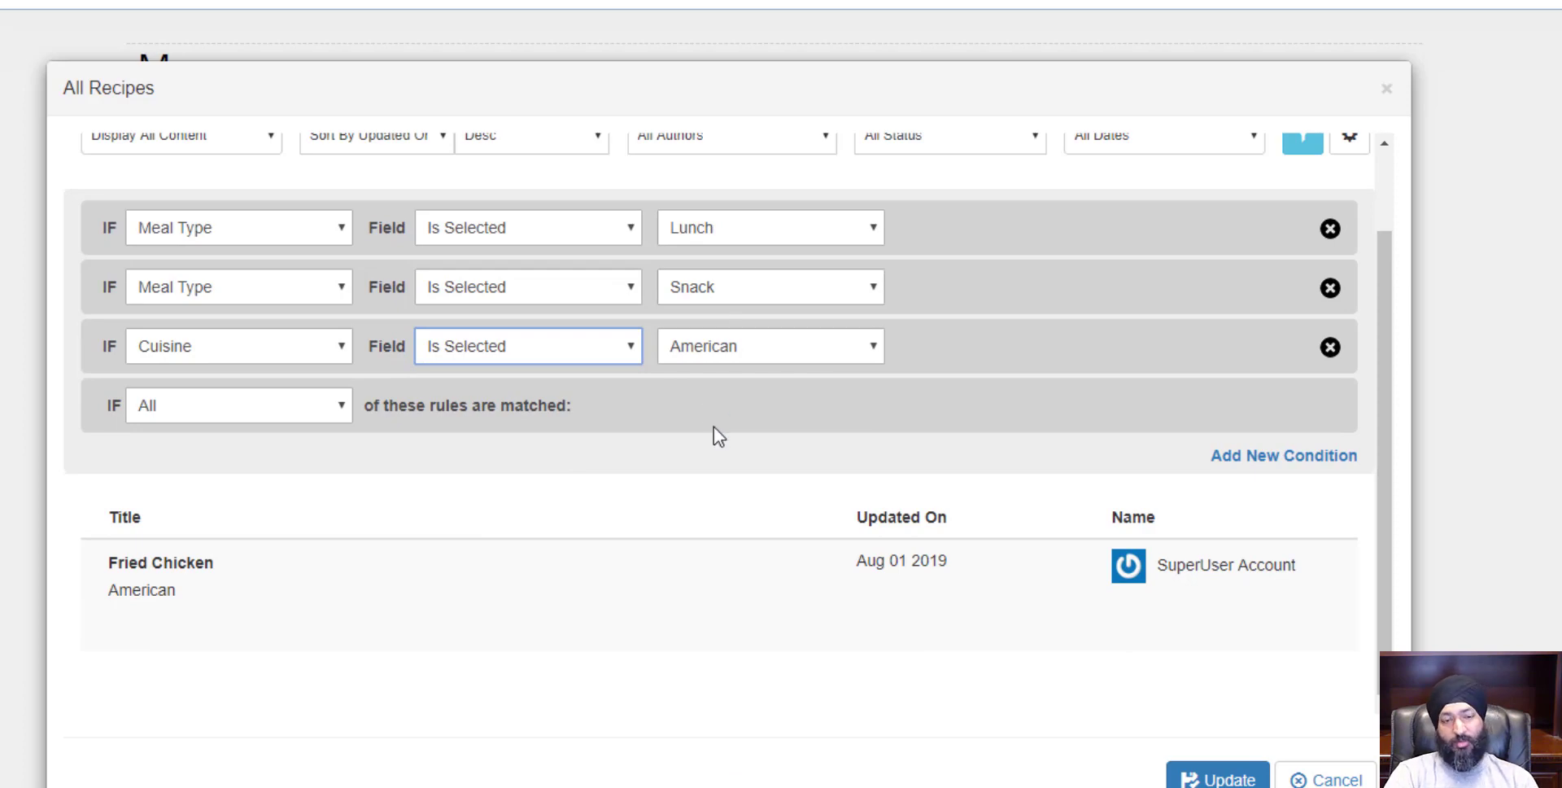
Step: Change the Cuisine condition's value to Mexican and check the filtered recipes
{"action": "left_click", "coordinate": [713, 348]}
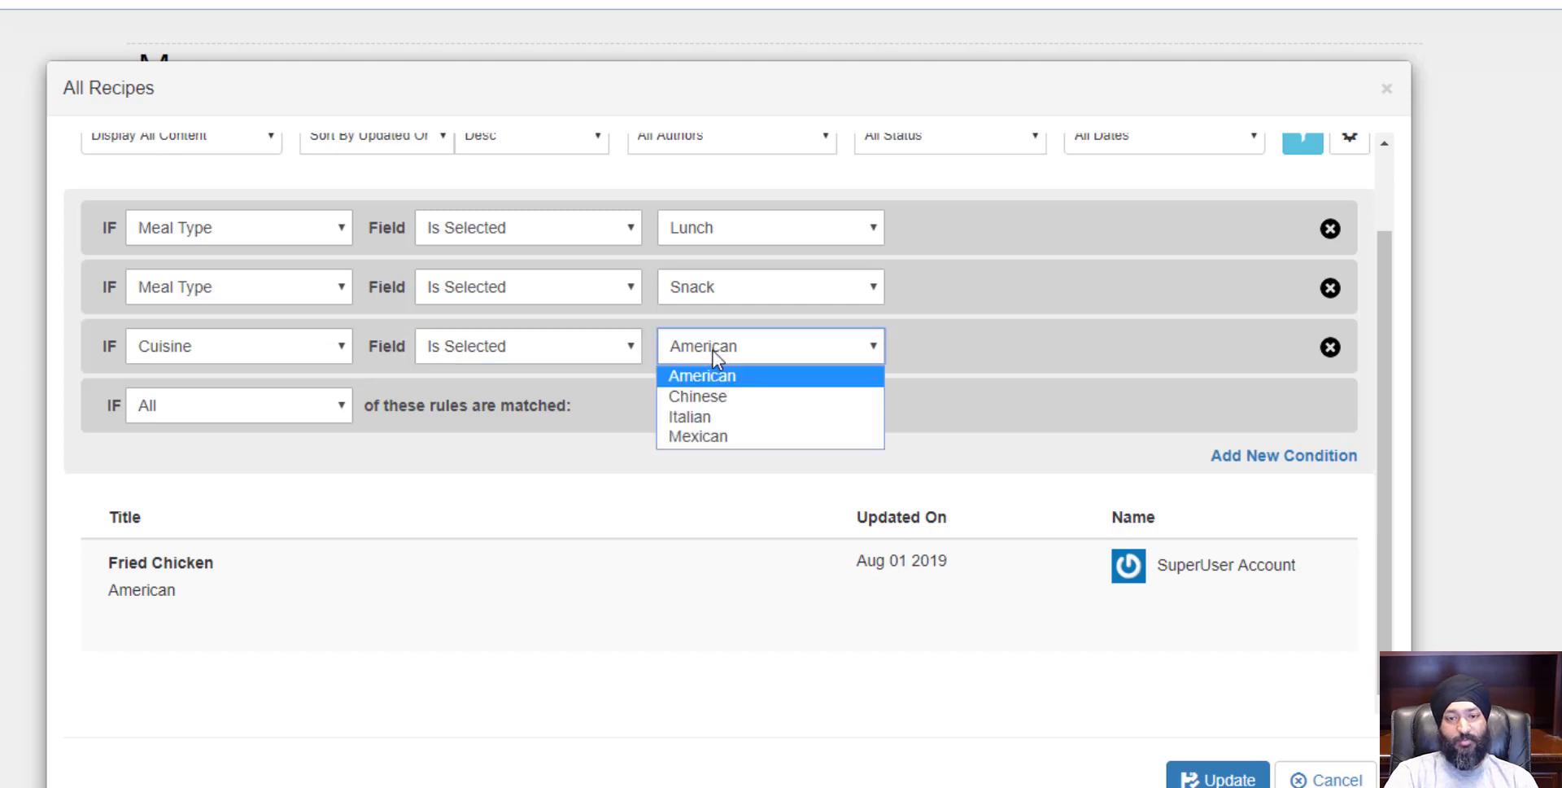
{"action": "left_click", "coordinate": [725, 433]}
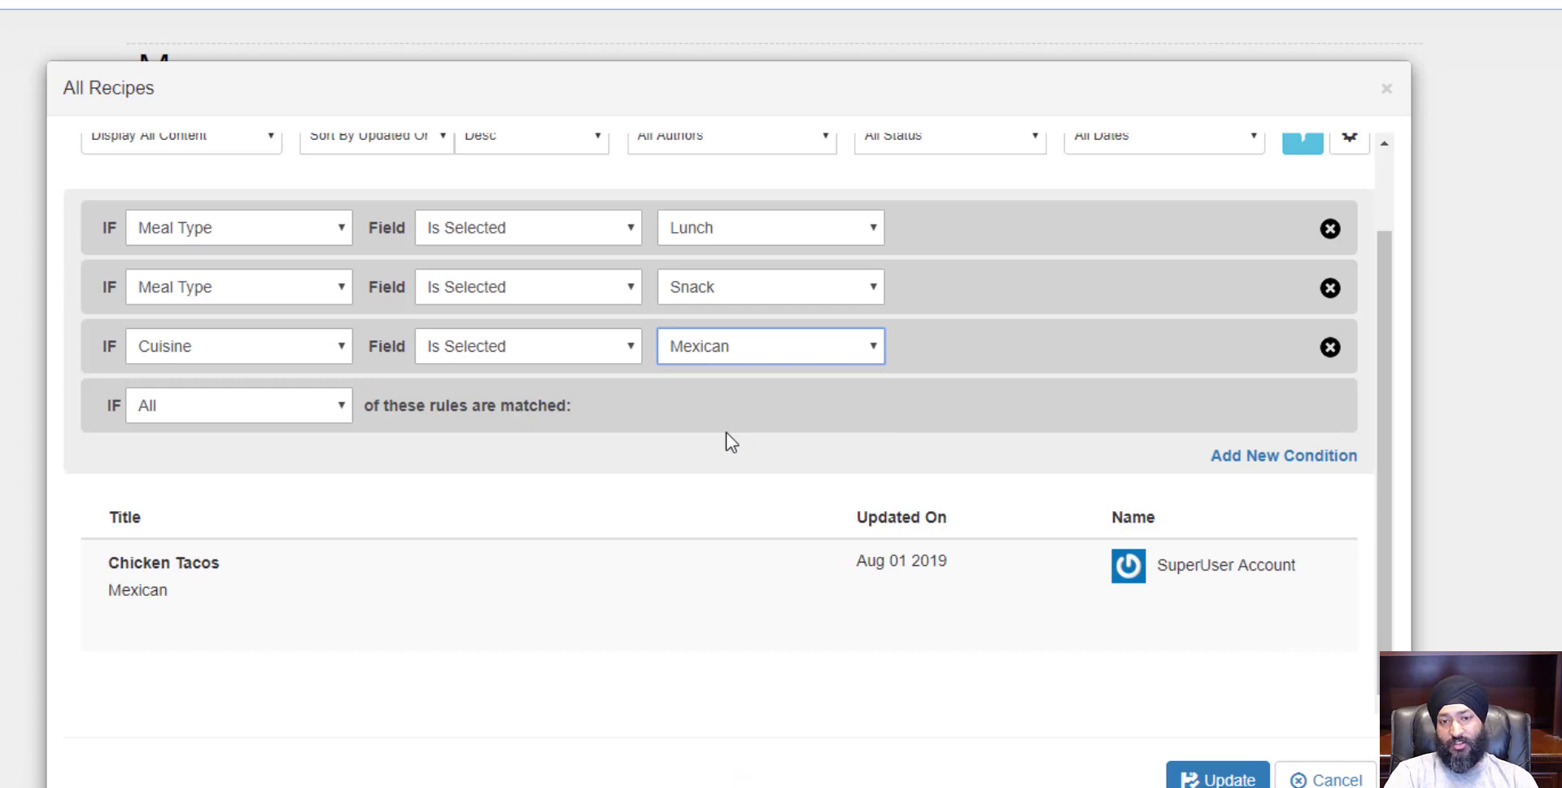
{"action": "scroll", "coordinate": [975, 427], "scroll_direction": "up", "scroll_amount": 2}
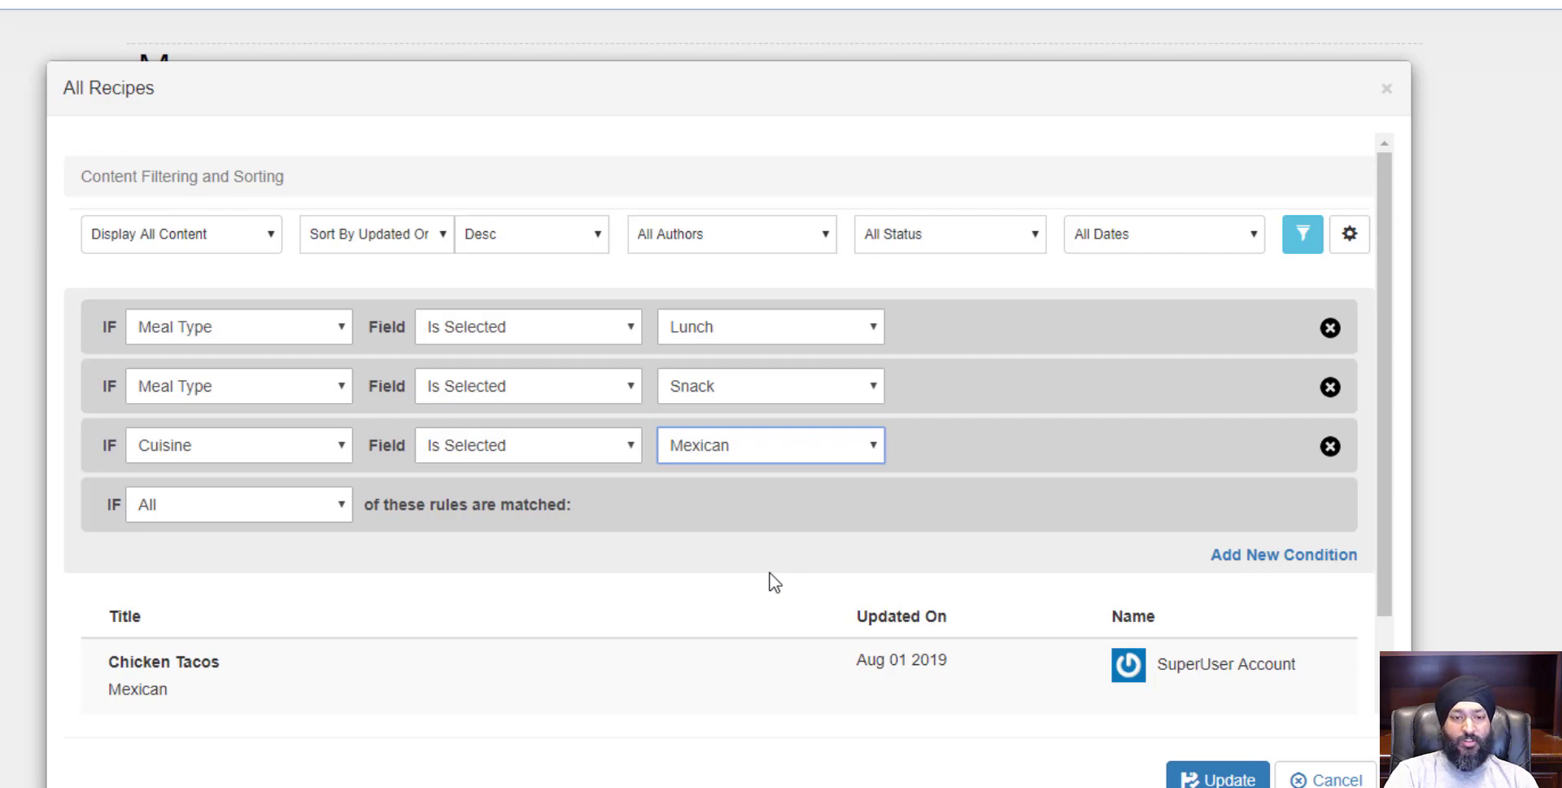
Step: Delete the Cuisine and Snack conditions, and change the remaining condition to Ingredients Is Selected as Chicken, checking the recipe list
{"action": "left_click", "coordinate": [1332, 449]}
{"action": "left_click", "coordinate": [1331, 389]}
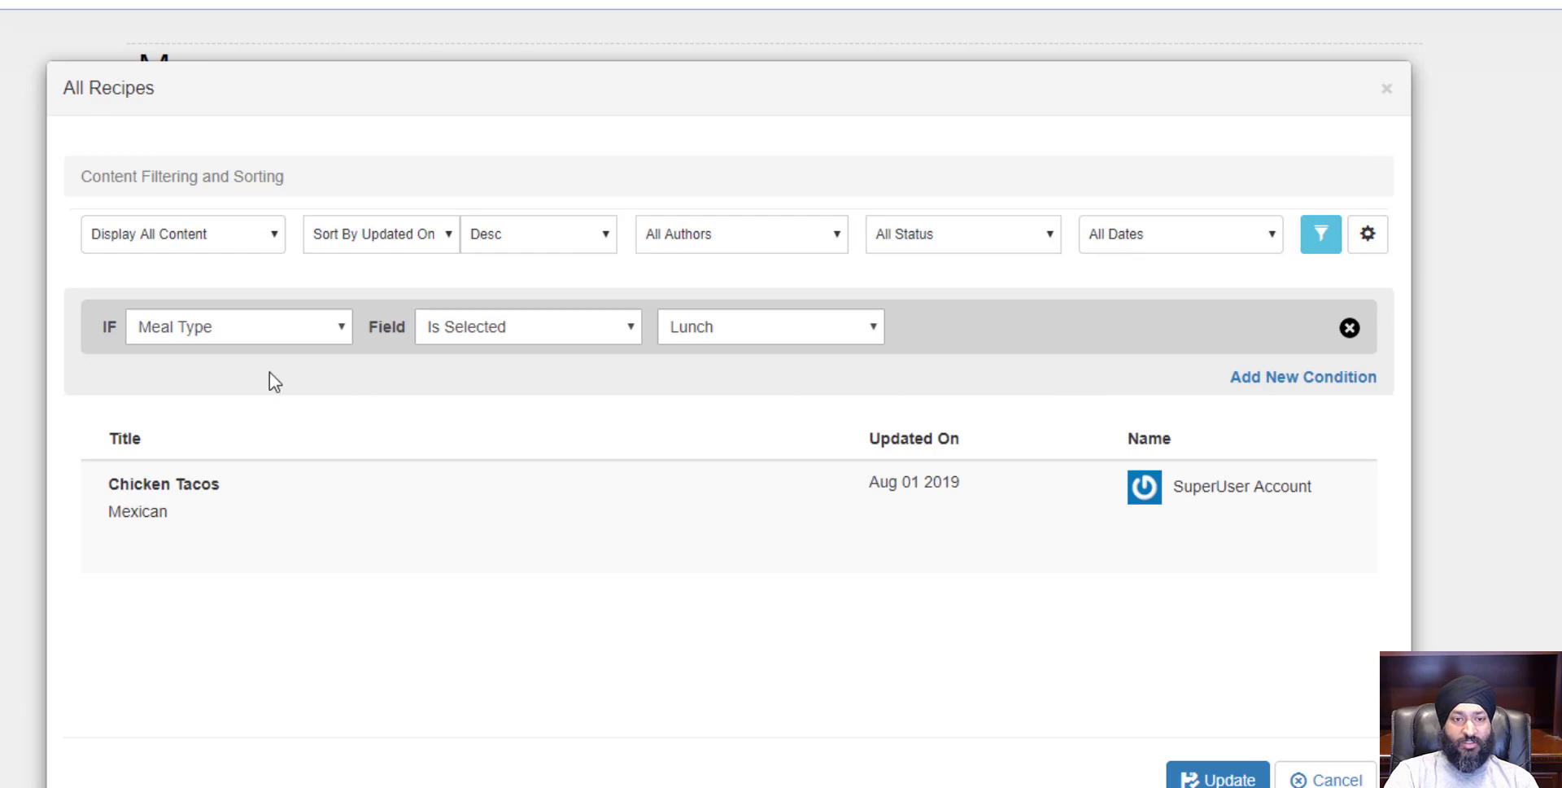
{"action": "left_click", "coordinate": [254, 334]}
{"action": "left_click", "coordinate": [243, 419]}
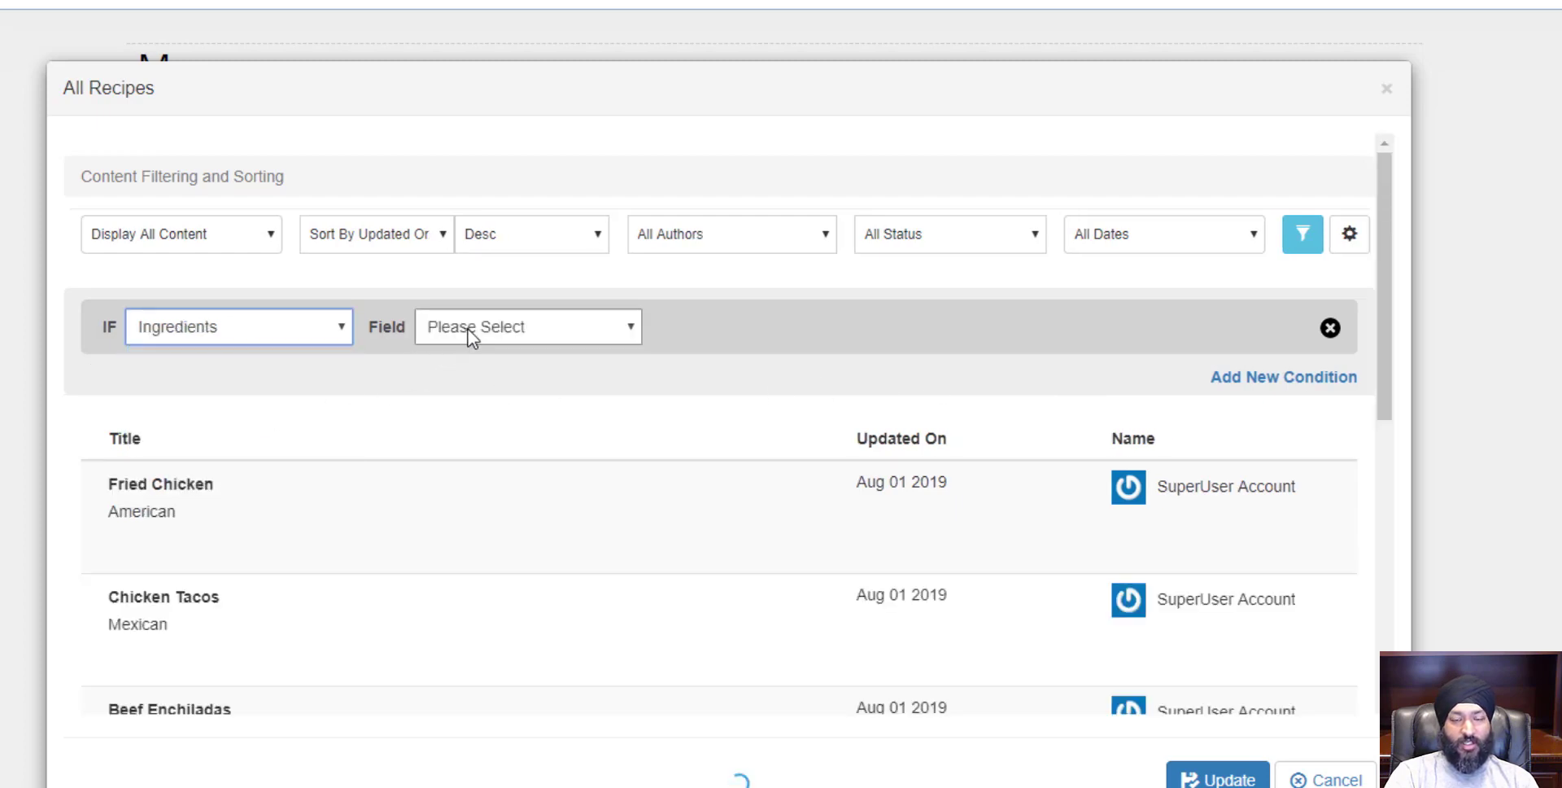
{"action": "left_click", "coordinate": [470, 334]}
{"action": "left_click", "coordinate": [476, 378]}
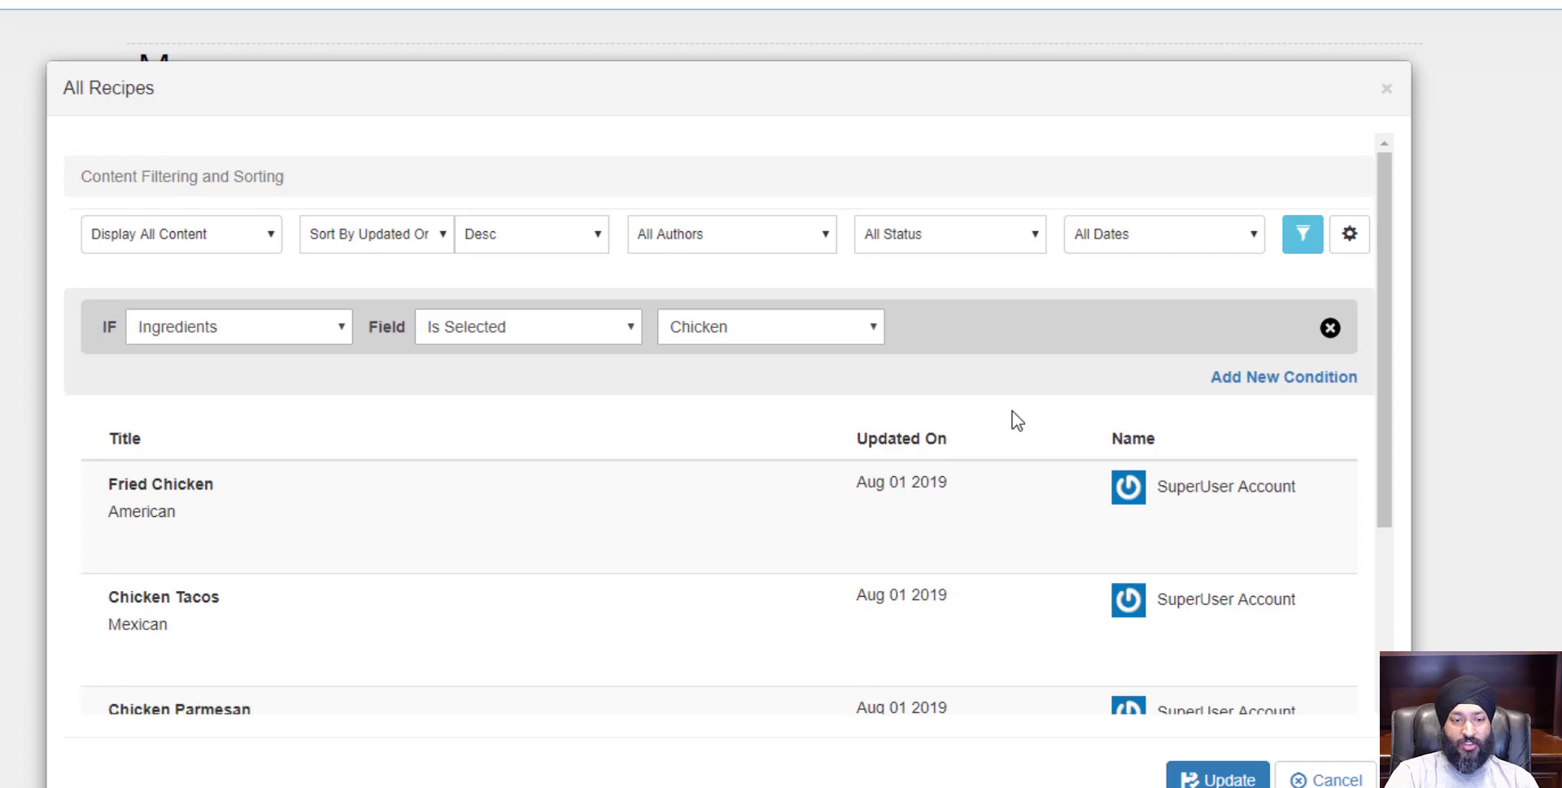
{"action": "scroll", "coordinate": [1012, 411], "scroll_direction": "down", "scroll_amount": 3}
{"action": "scroll", "coordinate": [221, 304], "scroll_direction": "down", "scroll_amount": 1}
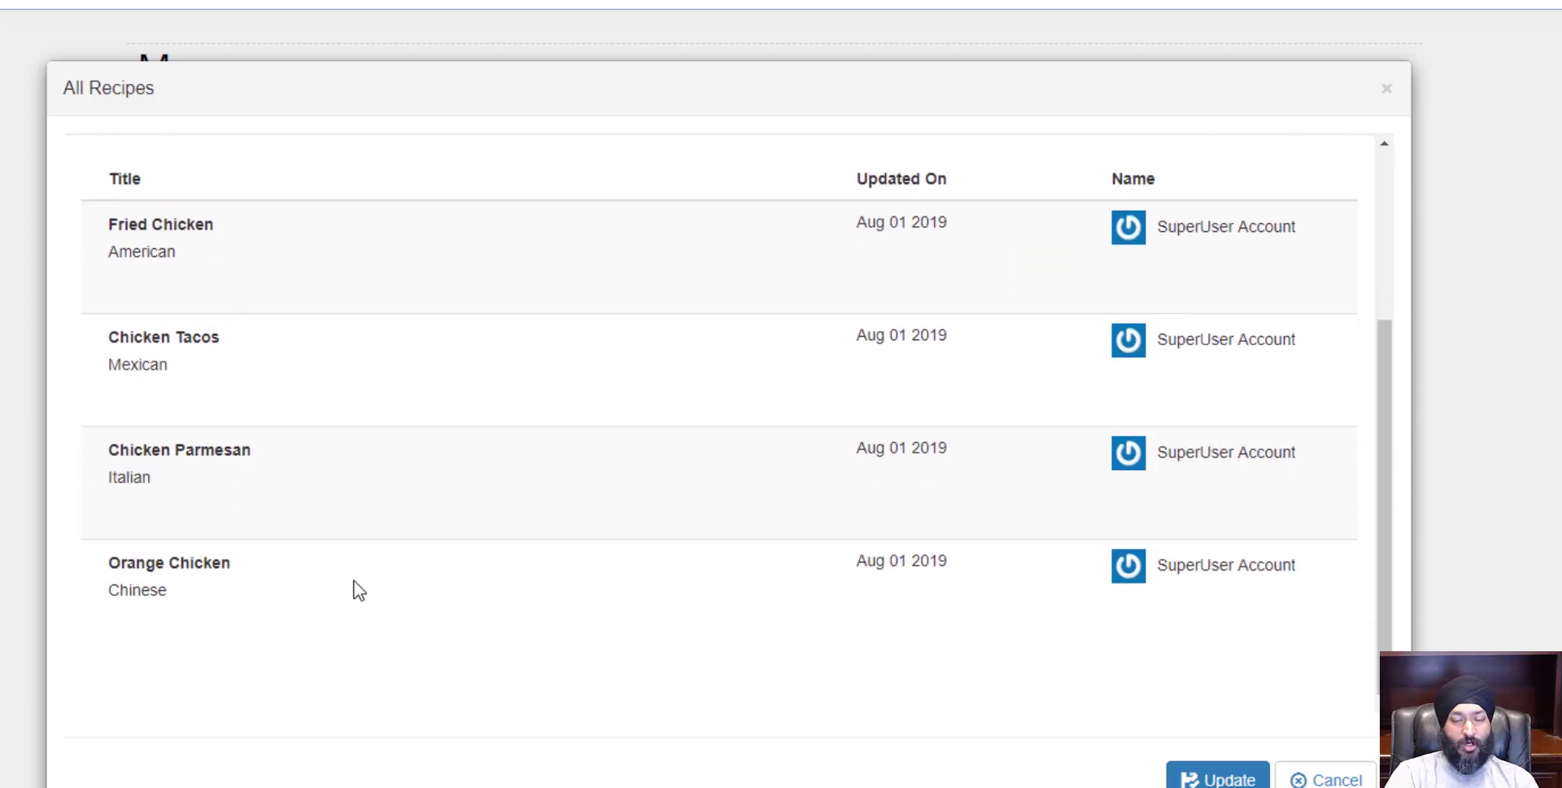
Step: Set the Ingredients condition's value to Beef, Mushrooms and Tofu in turn, and delete the condition
{"action": "scroll", "coordinate": [488, 603], "scroll_direction": "up", "scroll_amount": 3}
{"action": "left_click", "coordinate": [716, 334]}
{"action": "left_click", "coordinate": [720, 375]}
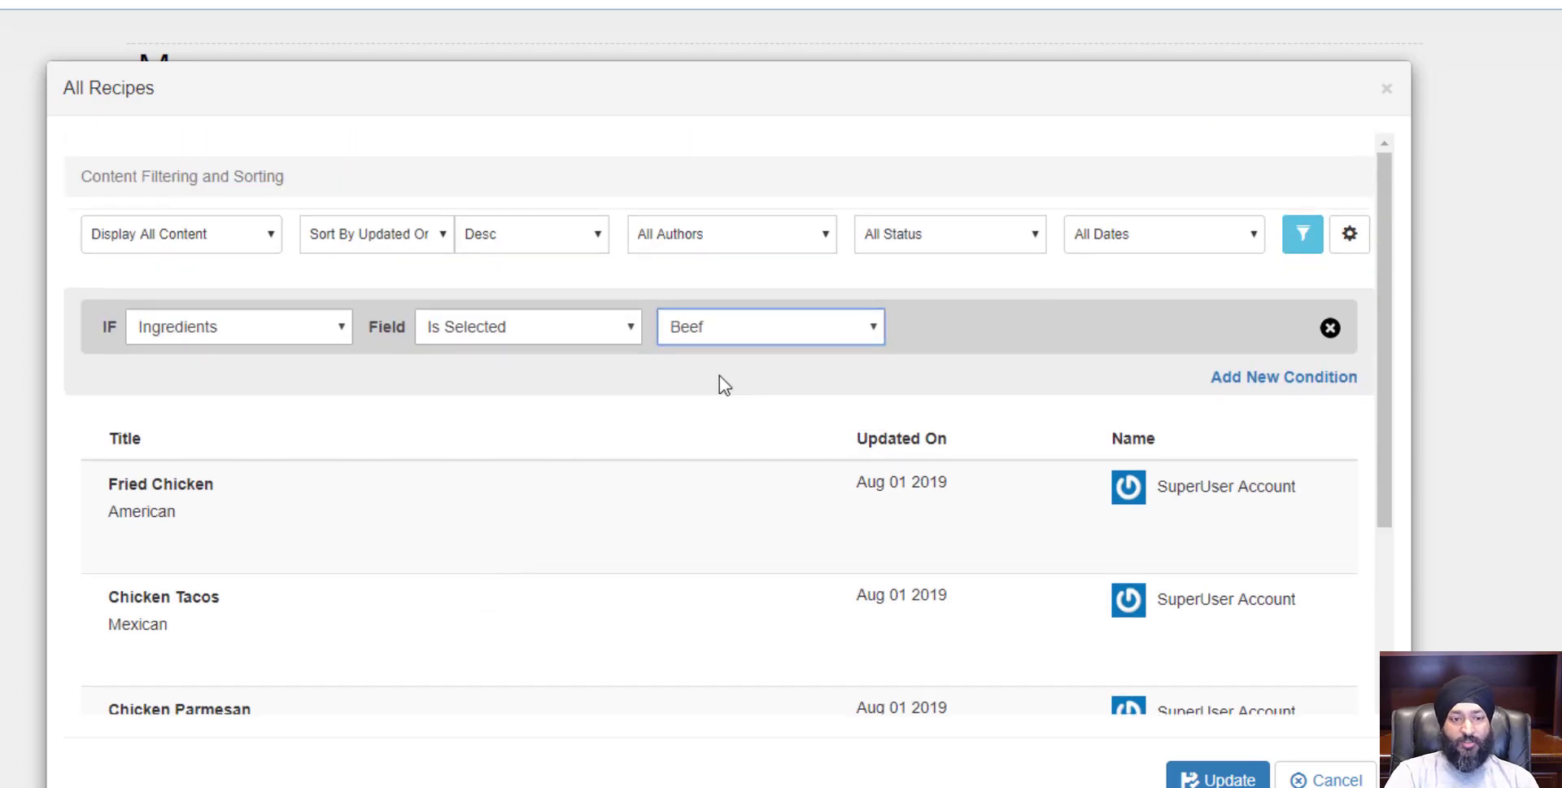
{"action": "left_click", "coordinate": [708, 327]}
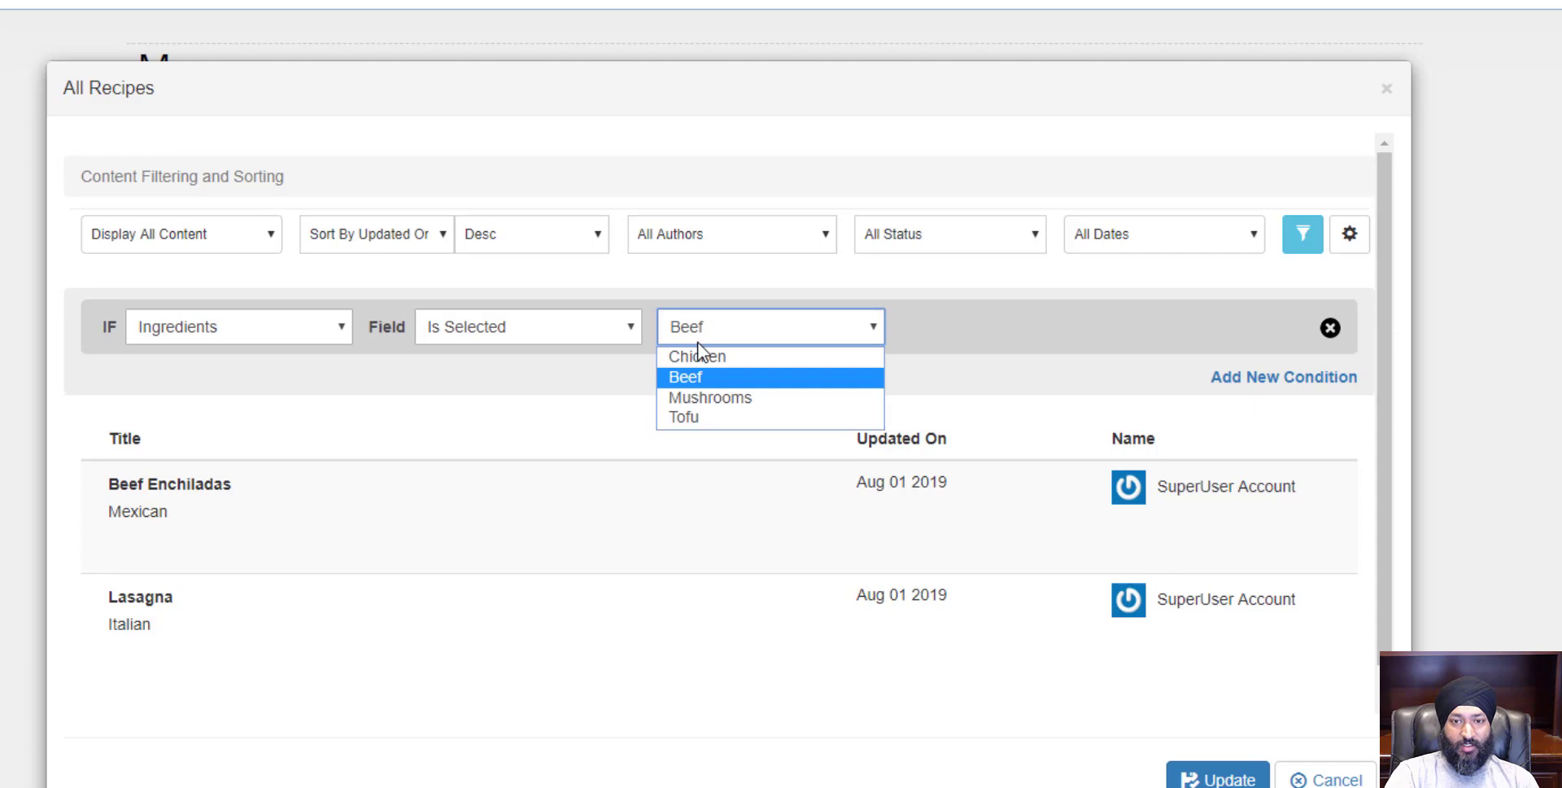
{"action": "left_click", "coordinate": [719, 399]}
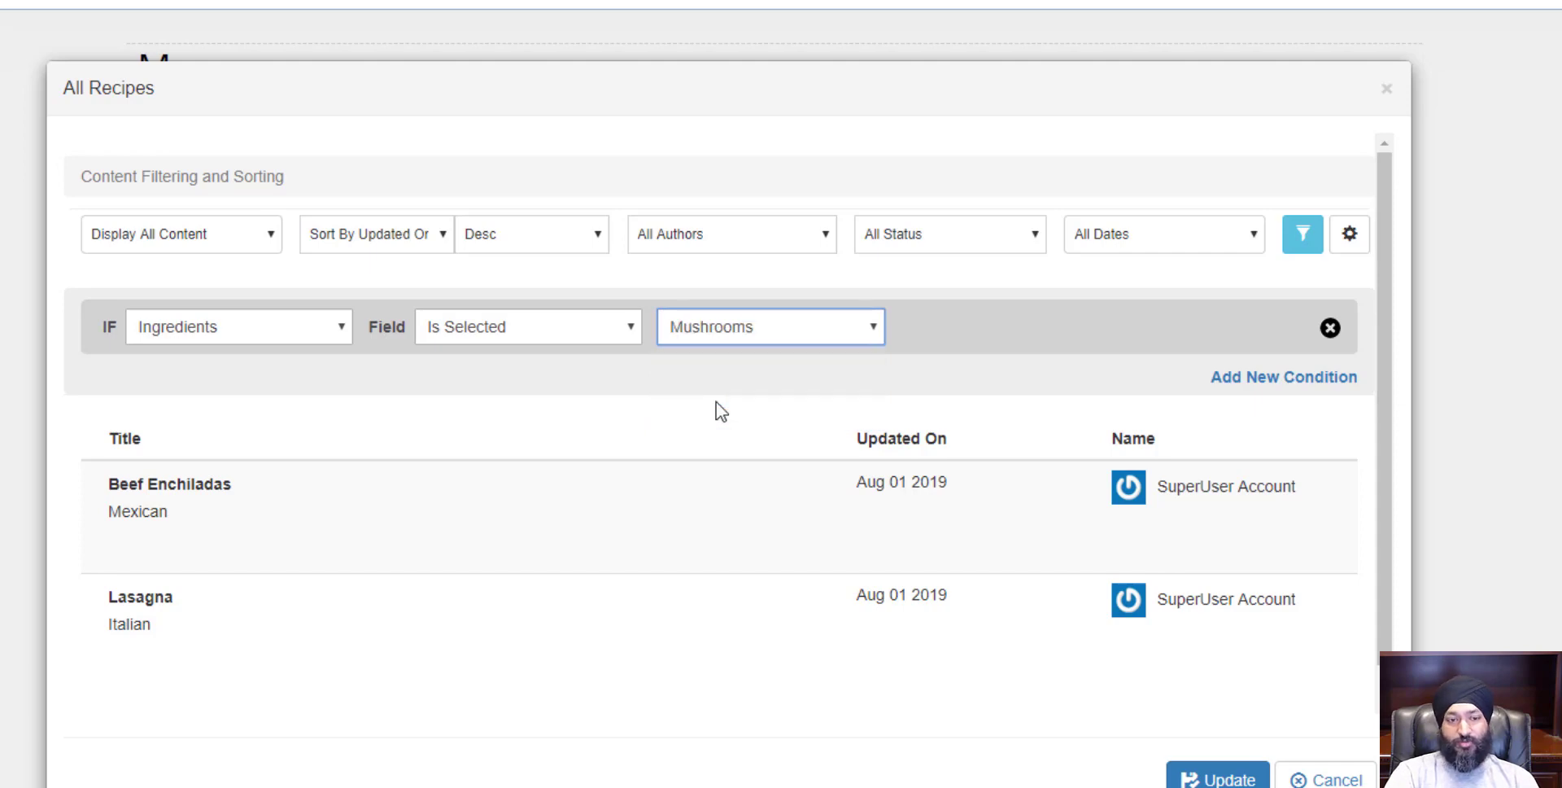
{"action": "left_click", "coordinate": [716, 333]}
{"action": "left_click", "coordinate": [722, 416]}
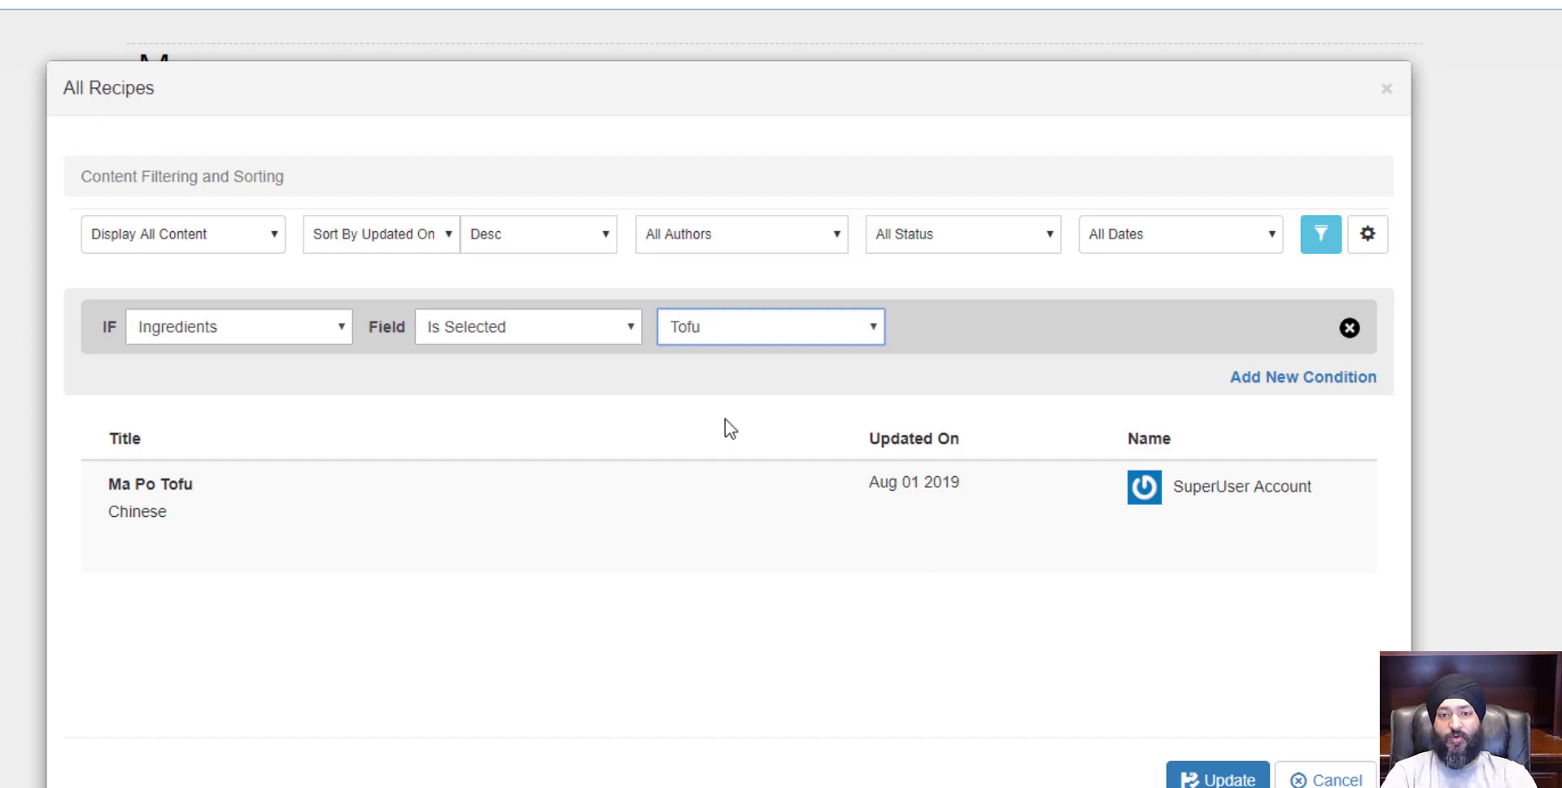
{"action": "left_click", "coordinate": [1349, 328]}
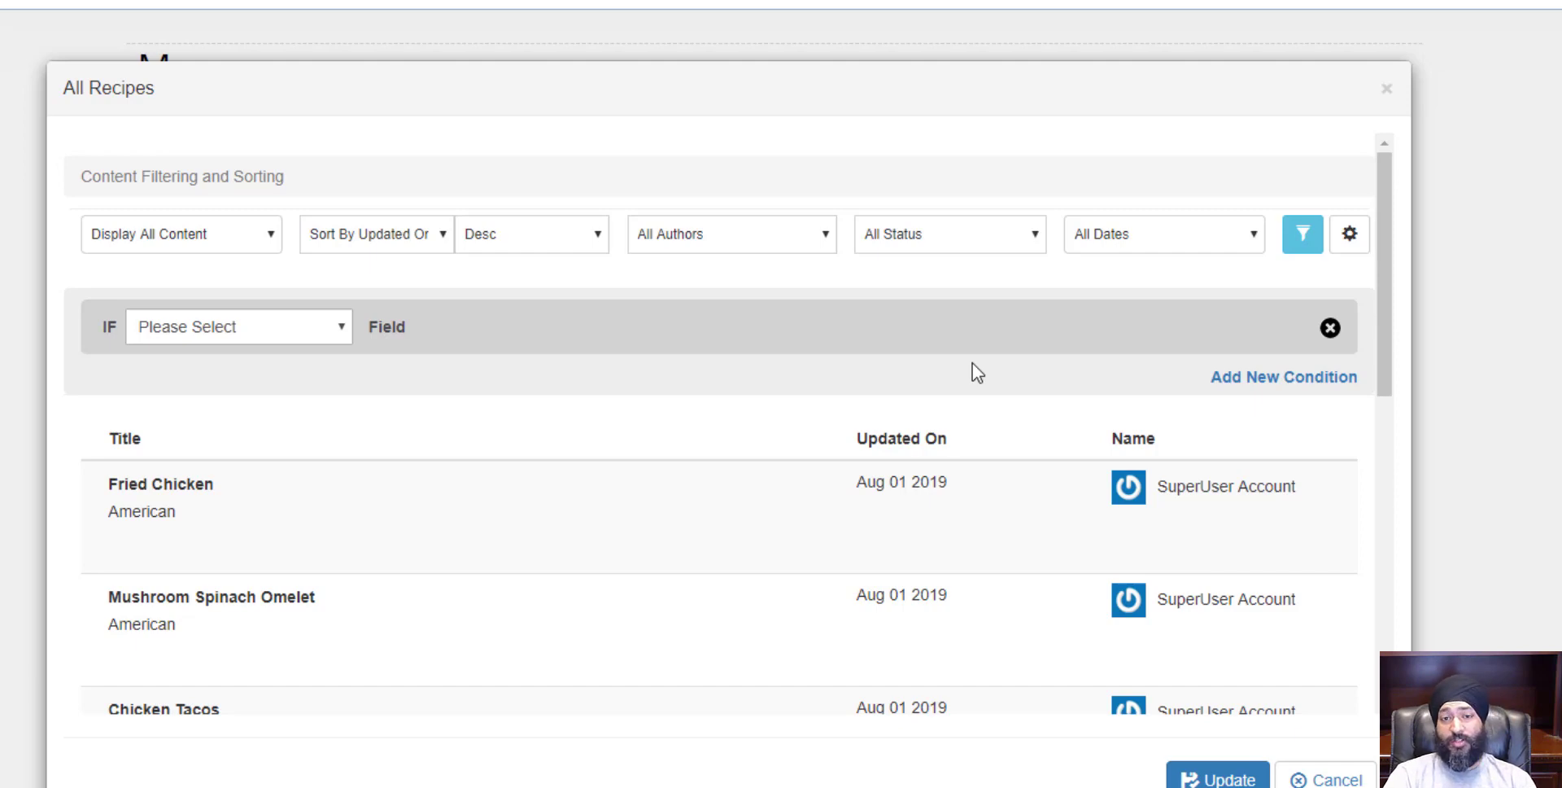
Step: Filter the content by the SuperUser Account author and by Active User (Signed In), and return the author filter to All Authors
{"action": "left_click", "coordinate": [777, 248]}
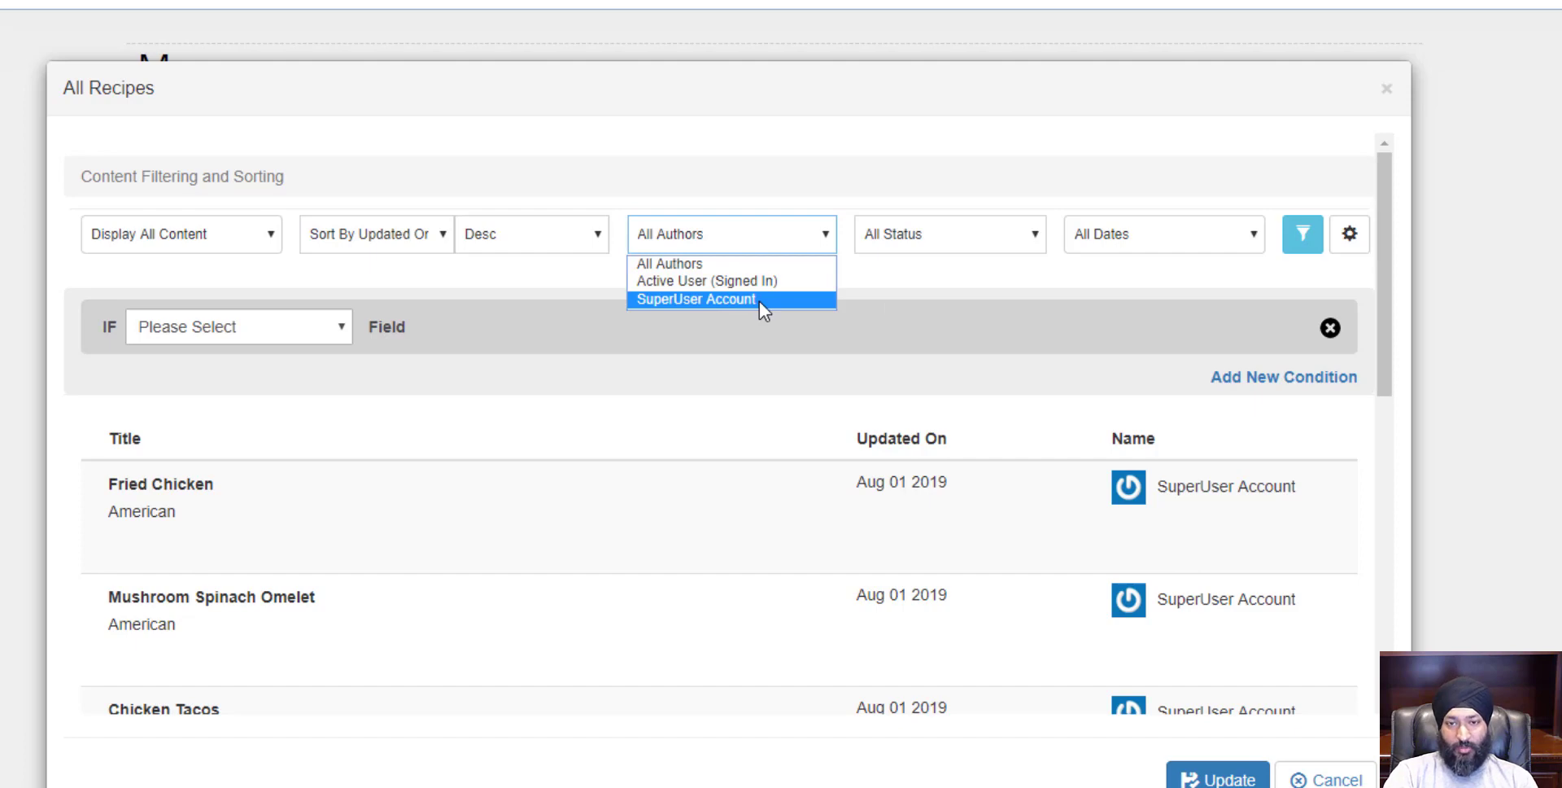
{"action": "left_click", "coordinate": [692, 299]}
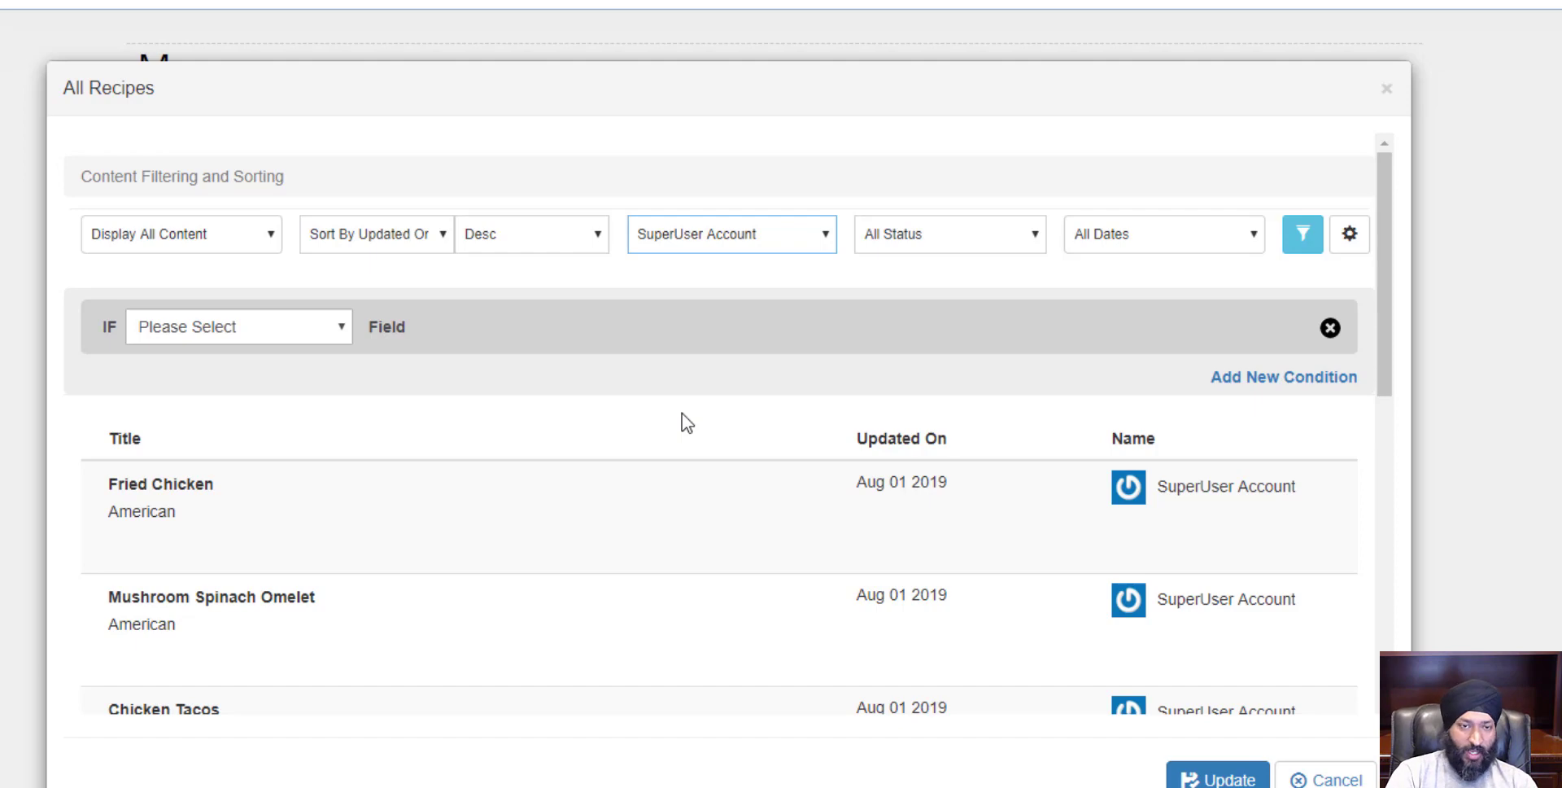
{"action": "left_click", "coordinate": [742, 242]}
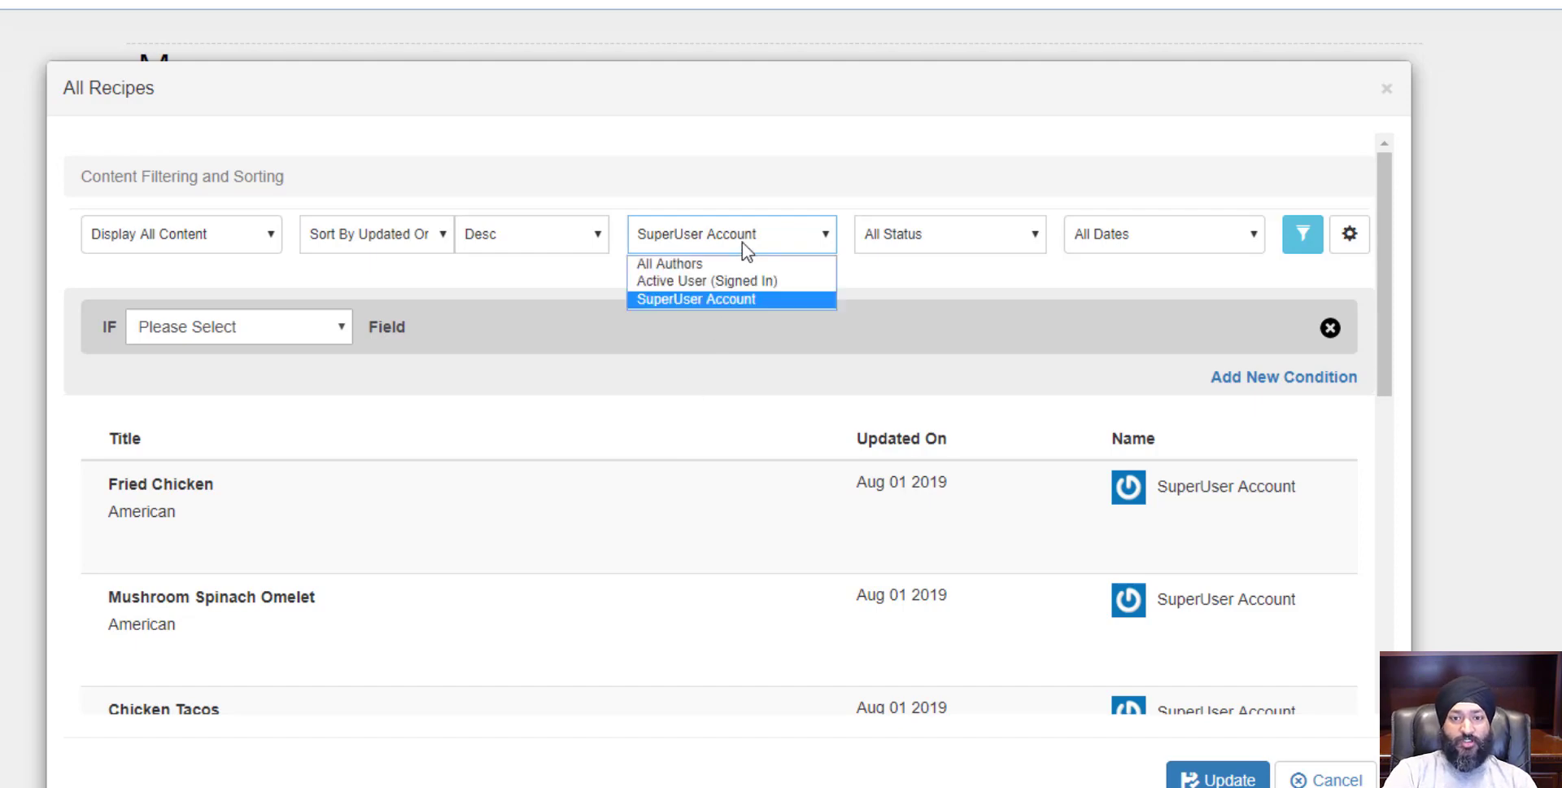
{"action": "left_click", "coordinate": [746, 280]}
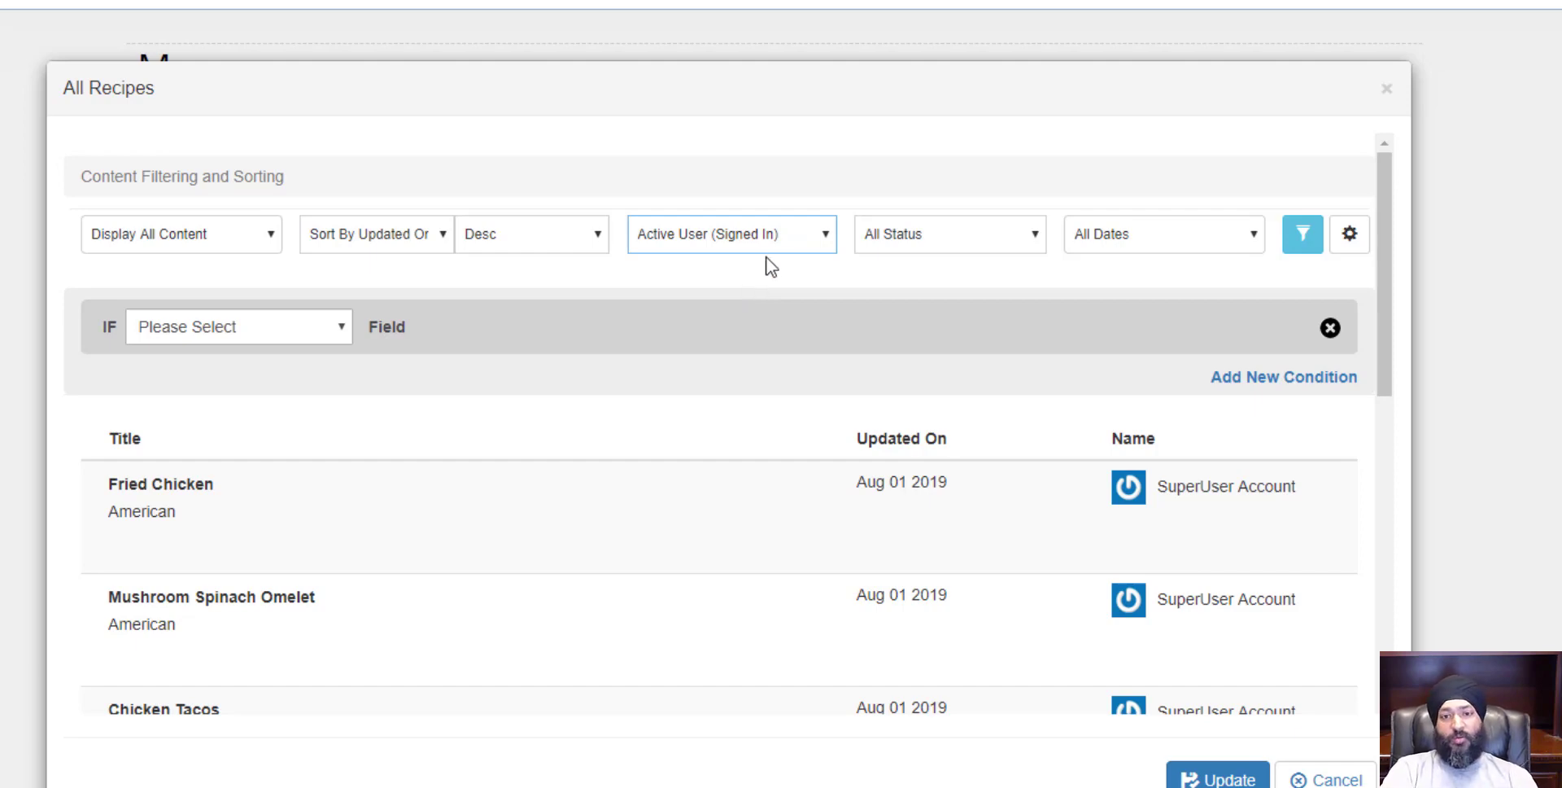
{"action": "left_click", "coordinate": [770, 248]}
{"action": "left_click", "coordinate": [774, 261]}
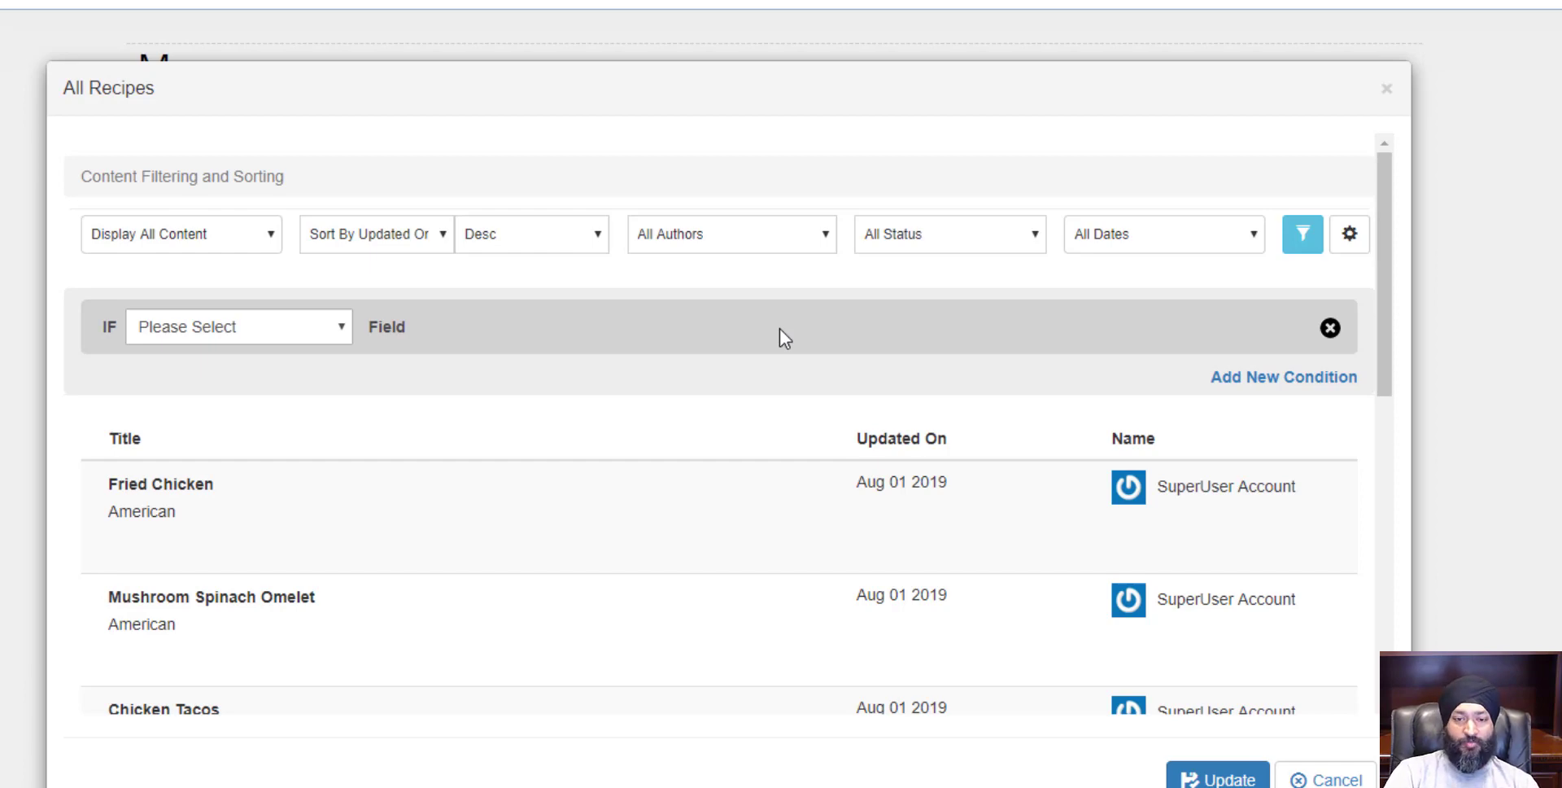
Step: Set the visualizer to Display Selected Content and look through the available recipes
{"action": "left_click", "coordinate": [209, 236]}
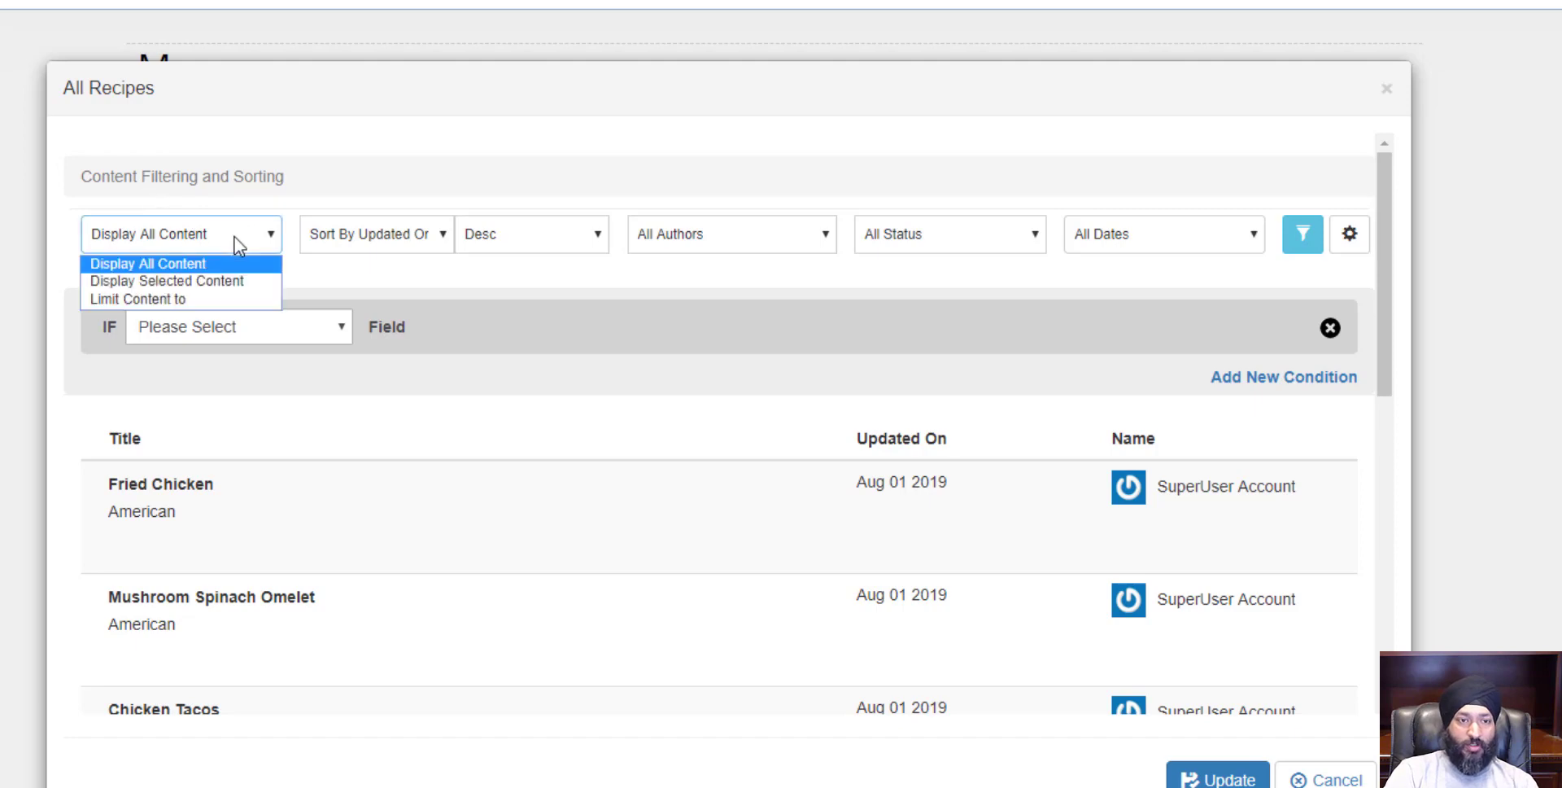
{"action": "left_click", "coordinate": [233, 282]}
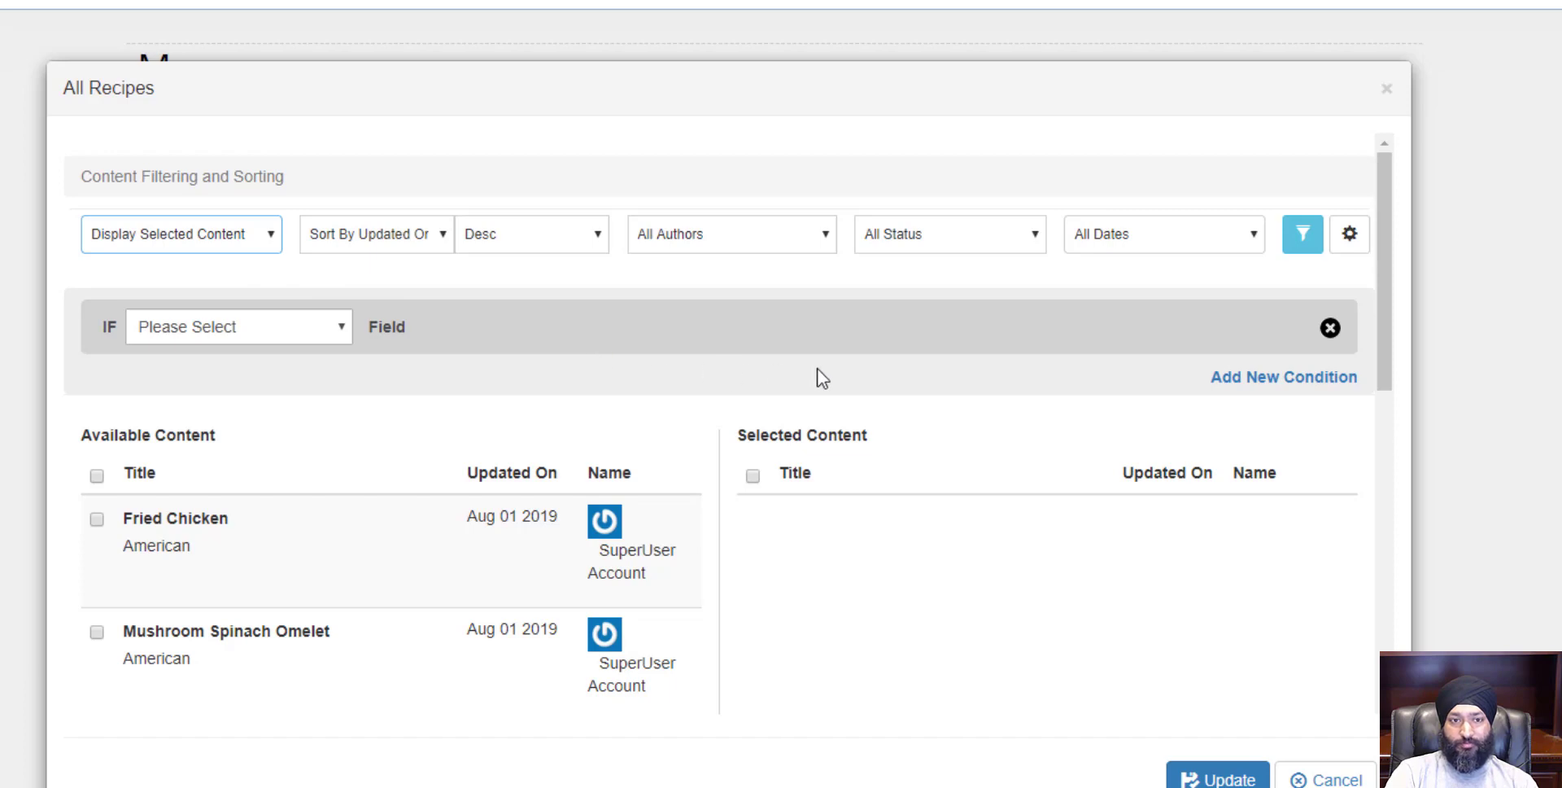
{"action": "scroll", "coordinate": [569, 404], "scroll_direction": "down", "scroll_amount": 3}
{"action": "scroll", "coordinate": [565, 408], "scroll_direction": "up", "scroll_amount": 3}
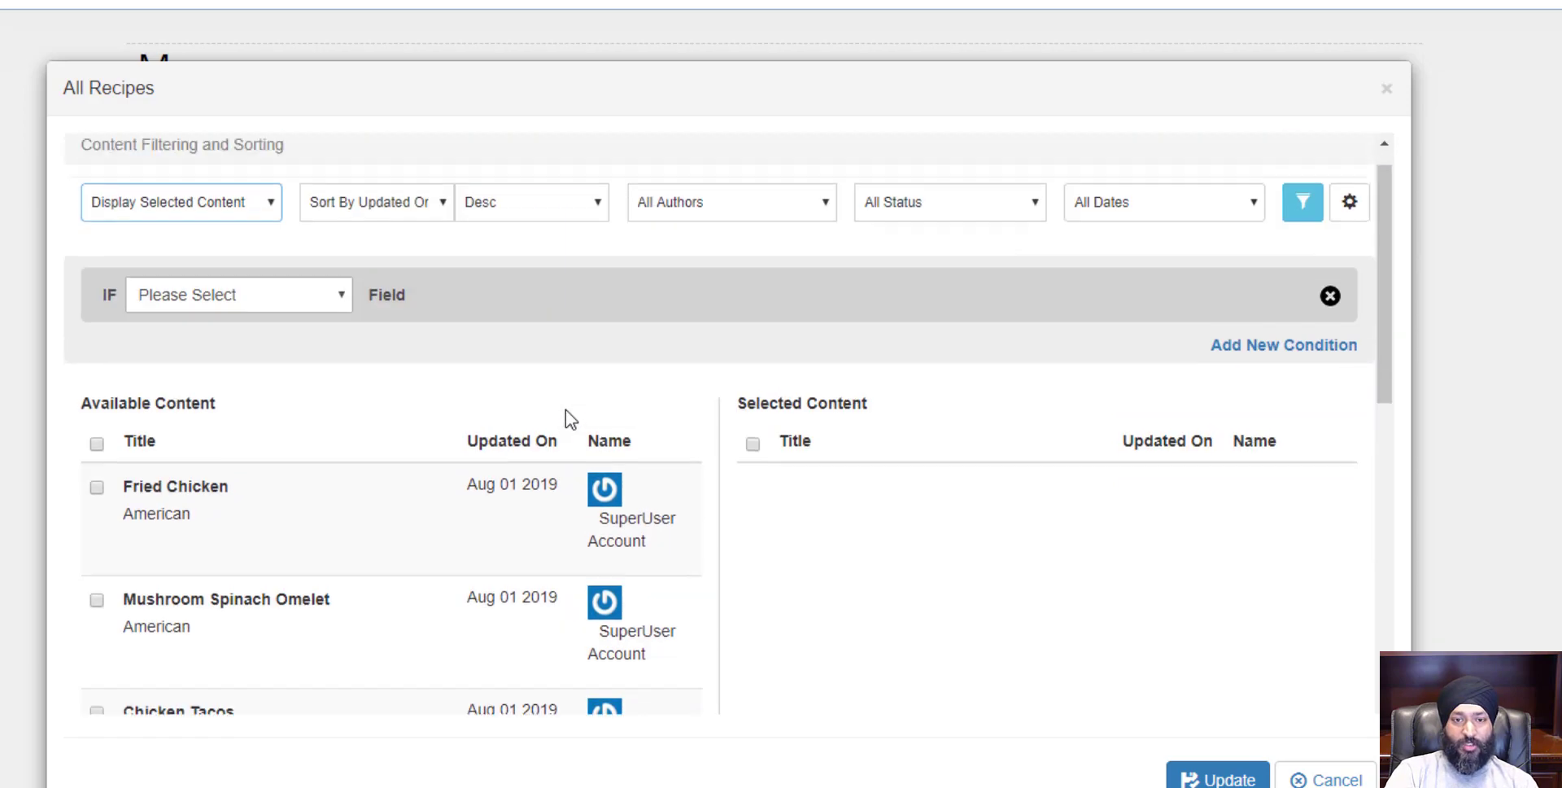
{"action": "scroll", "coordinate": [565, 415], "scroll_direction": "down", "scroll_amount": 9}
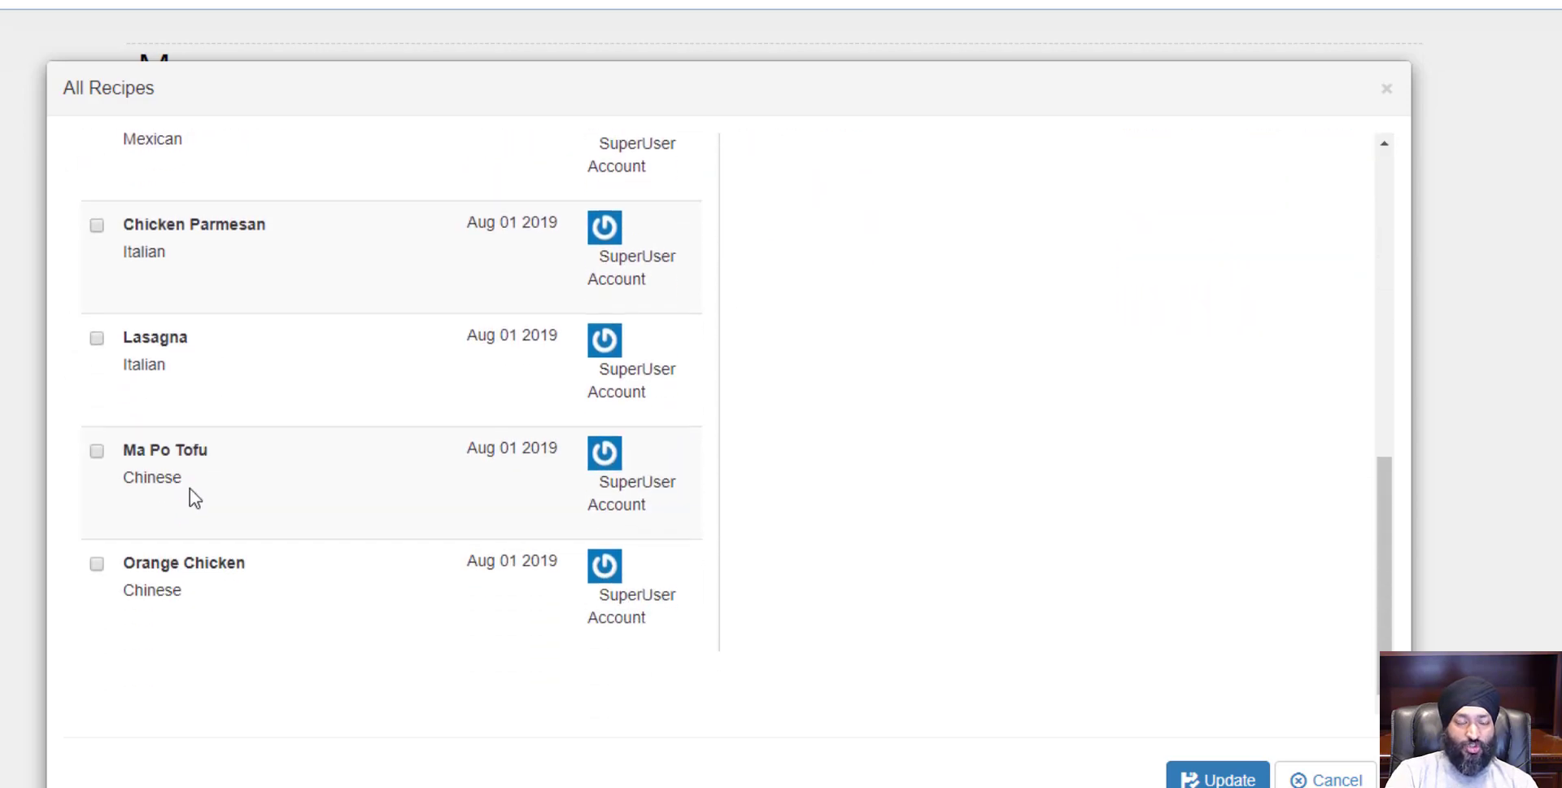
{"action": "scroll", "coordinate": [485, 453], "scroll_direction": "up", "scroll_amount": 10}
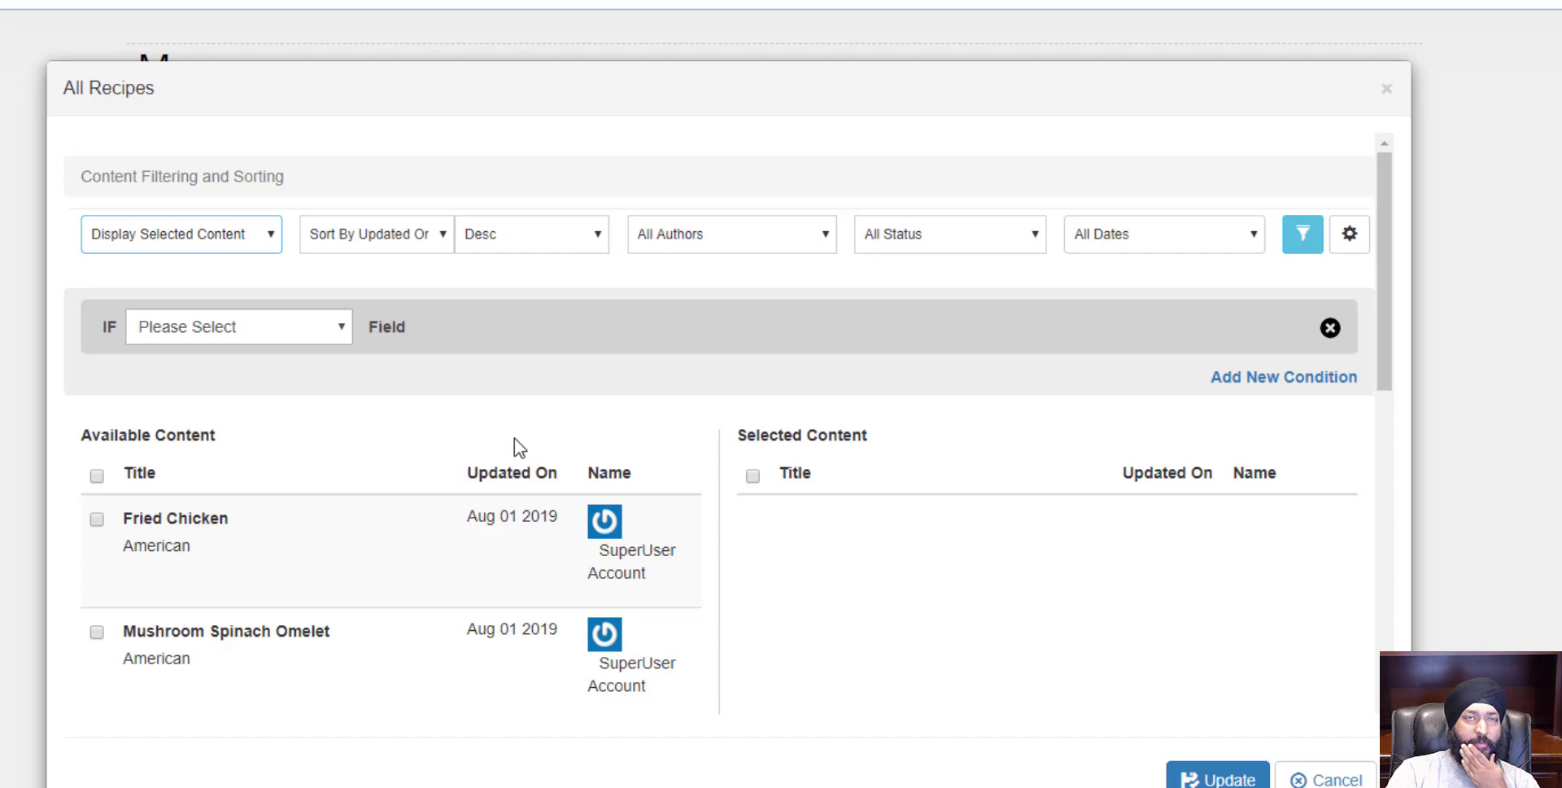
Step: Set the condition to Cuisine Is Selected as American, and add Mushroom Spinach Omelet to the selected content
{"action": "left_click", "coordinate": [281, 332]}
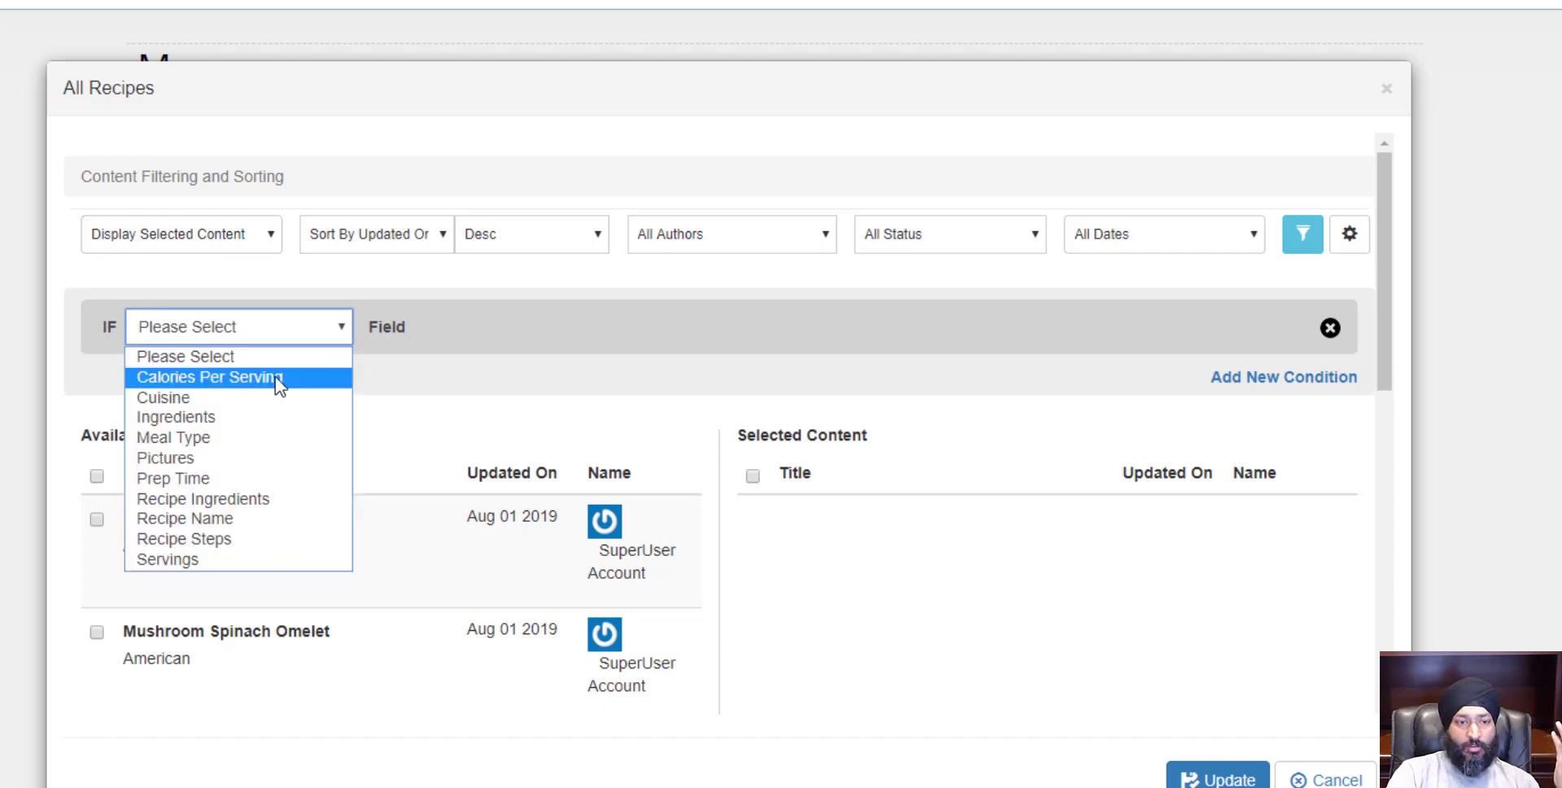
{"action": "left_click", "coordinate": [275, 397]}
{"action": "left_click", "coordinate": [482, 340]}
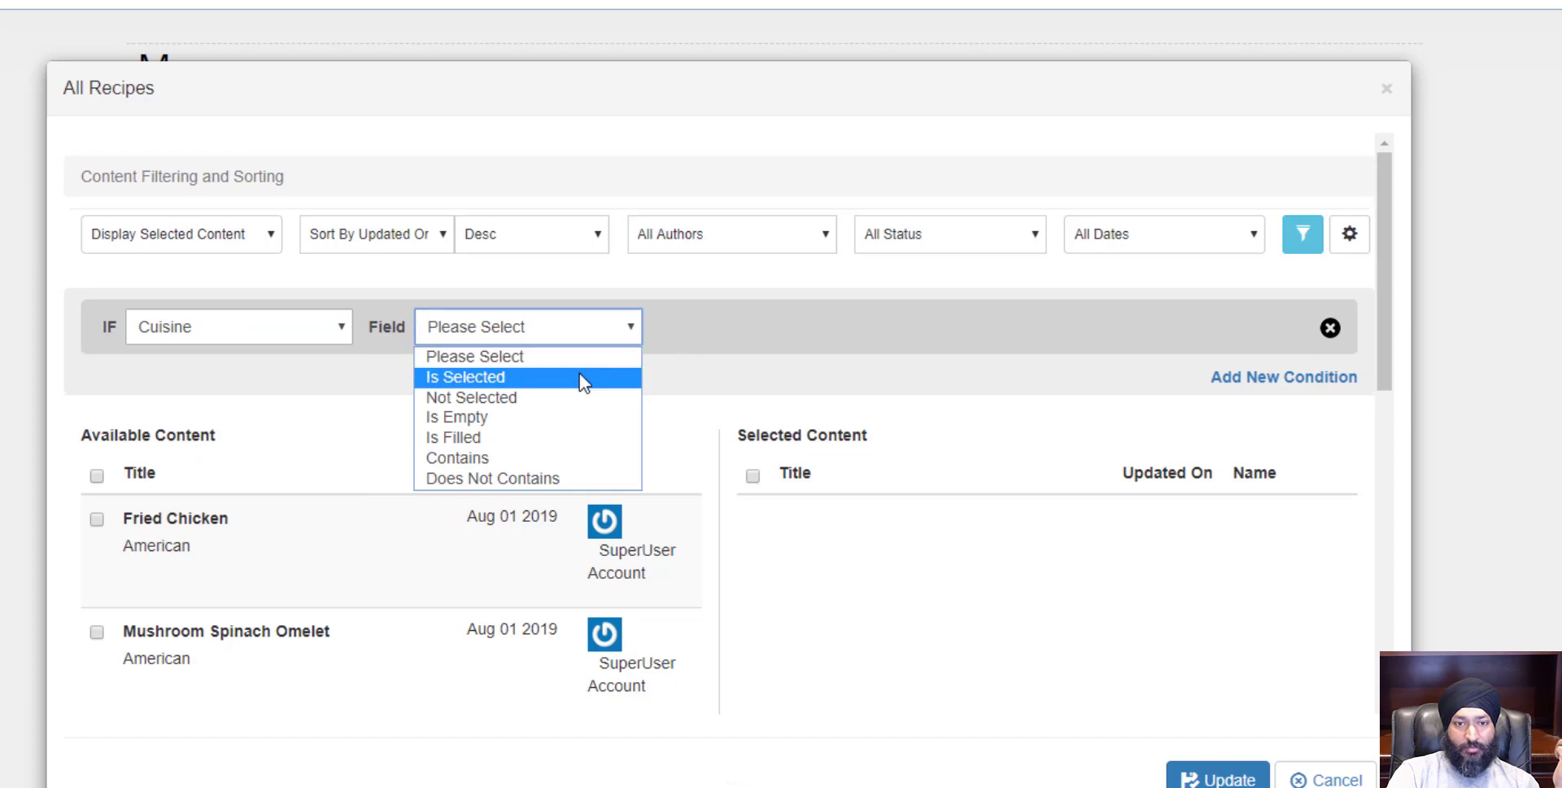
{"action": "left_click", "coordinate": [550, 376]}
{"action": "scroll", "coordinate": [552, 476], "scroll_direction": "down", "scroll_amount": 3}
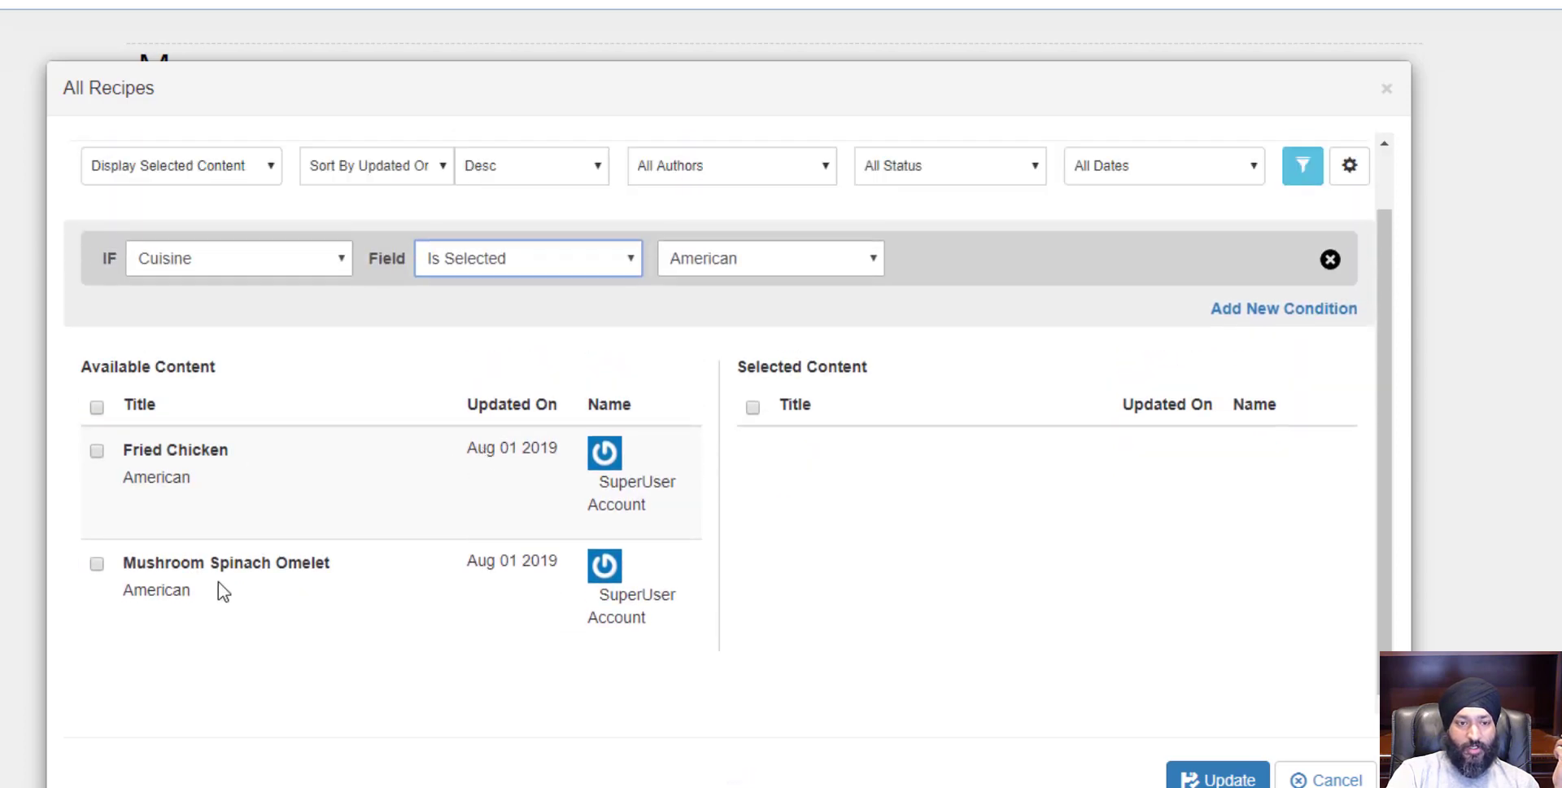
{"action": "left_click", "coordinate": [97, 563]}
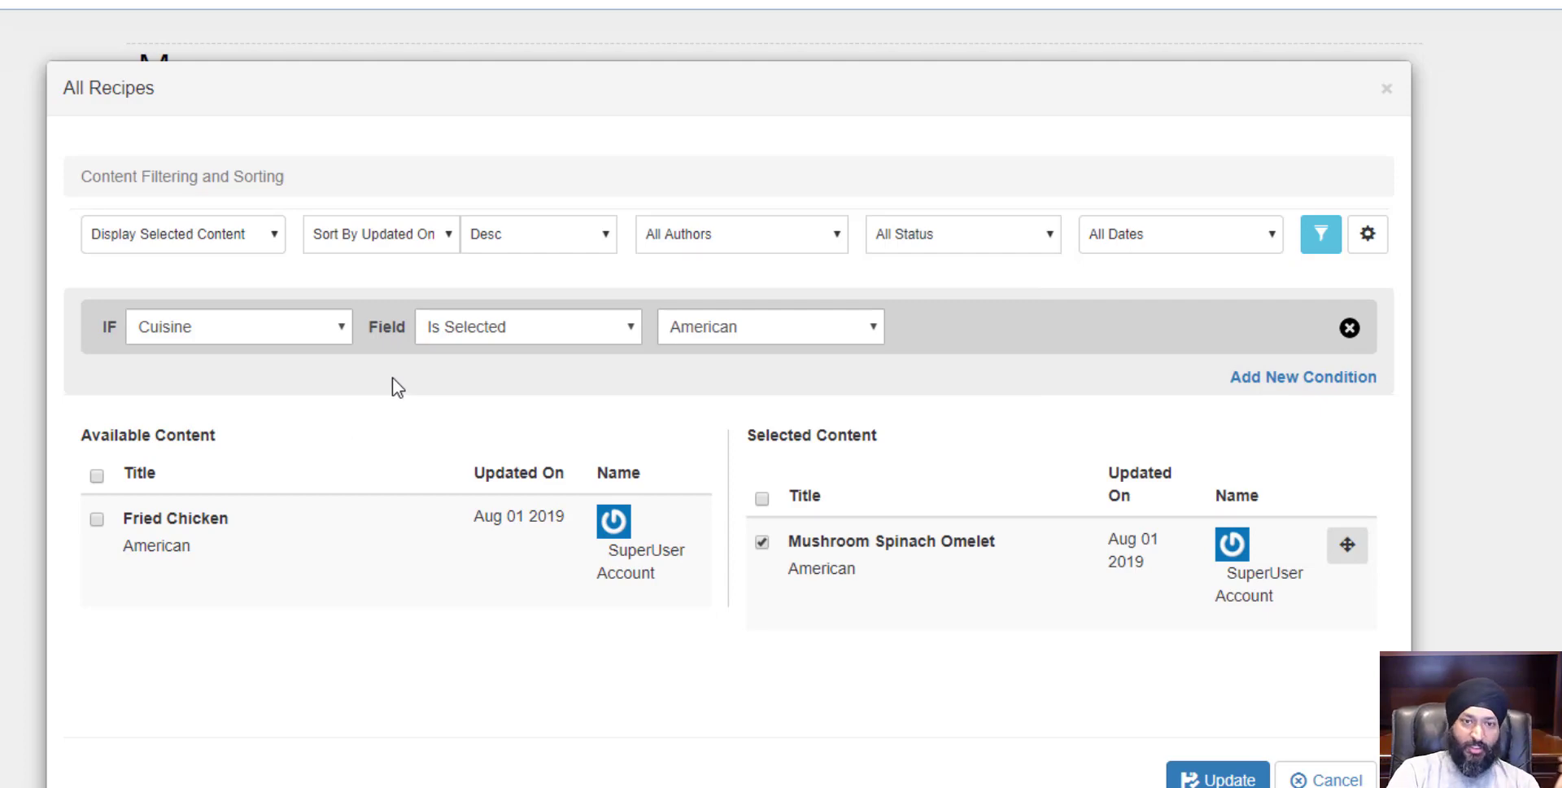
Step: Change the Cuisine condition's value to Chinese and add Orange Chicken to the selected content
{"action": "left_click", "coordinate": [691, 327]}
{"action": "left_click", "coordinate": [711, 374]}
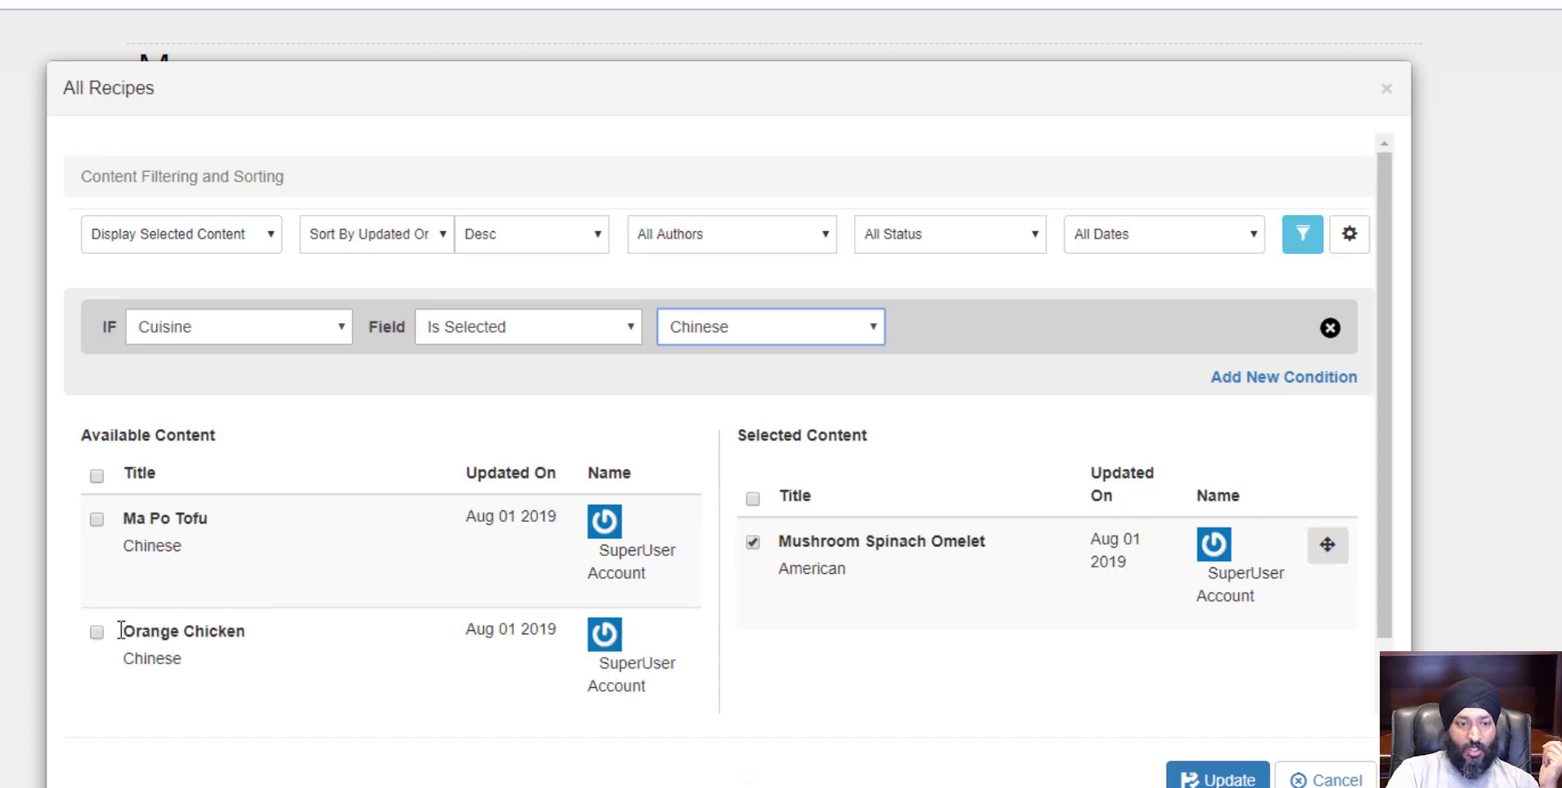
{"action": "left_click", "coordinate": [97, 632]}
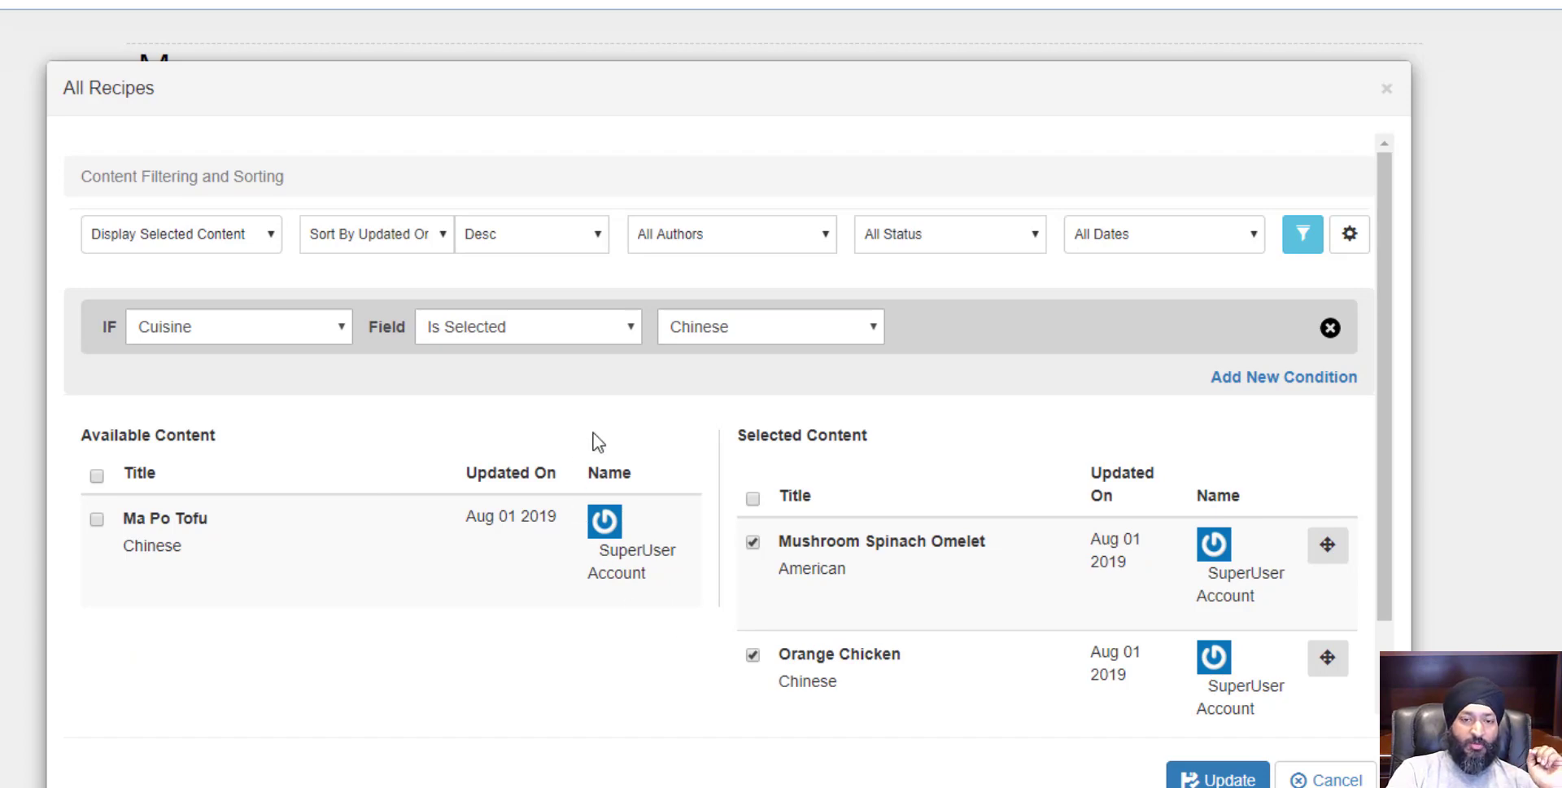
Step: Change the Cuisine condition's value to Italian and add Chicken Parmesan to the selected content
{"action": "left_click", "coordinate": [713, 339]}
{"action": "left_click", "coordinate": [680, 399]}
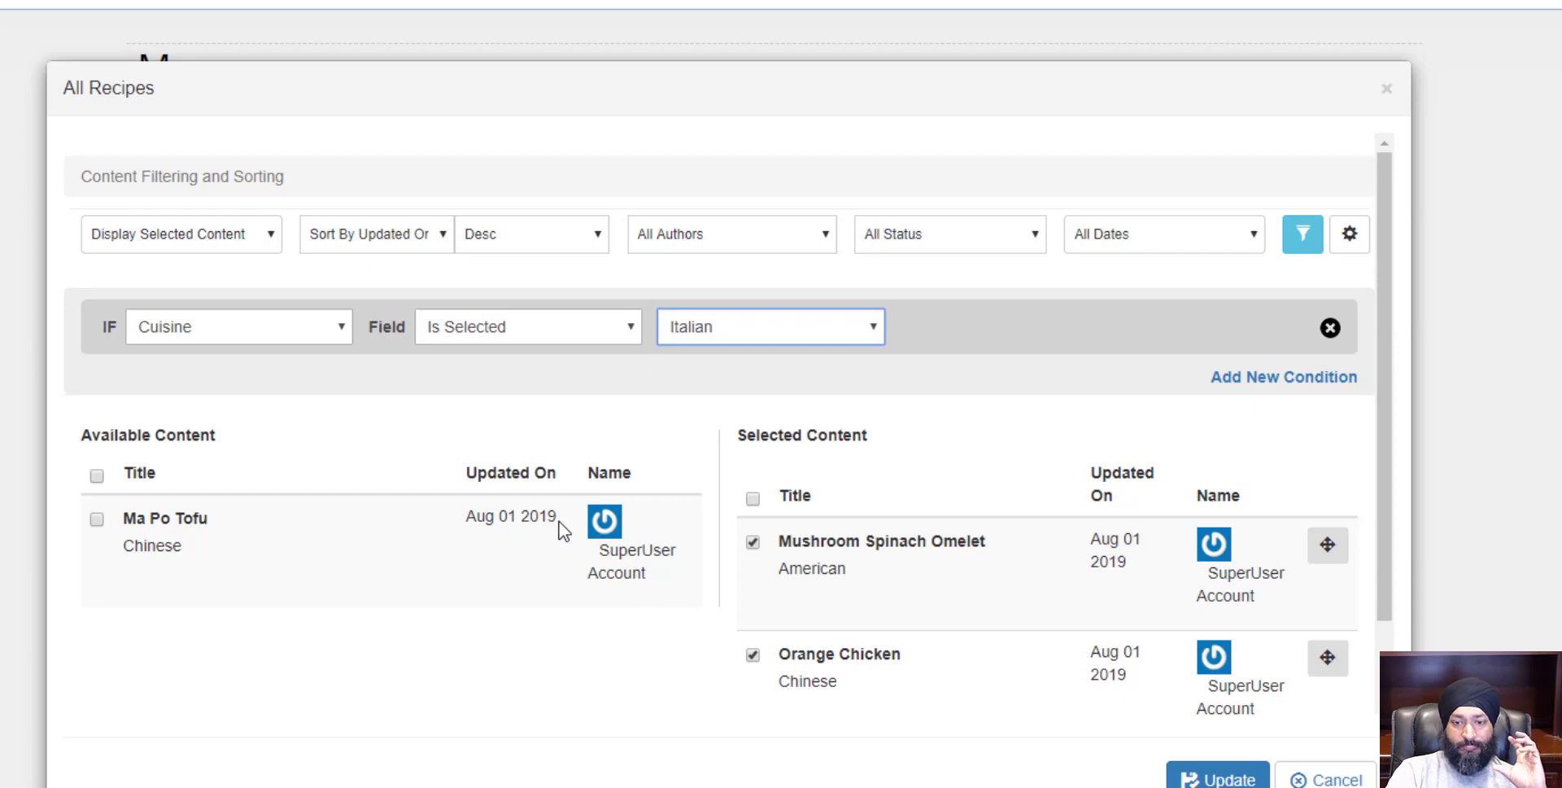
{"action": "left_click", "coordinate": [98, 521]}
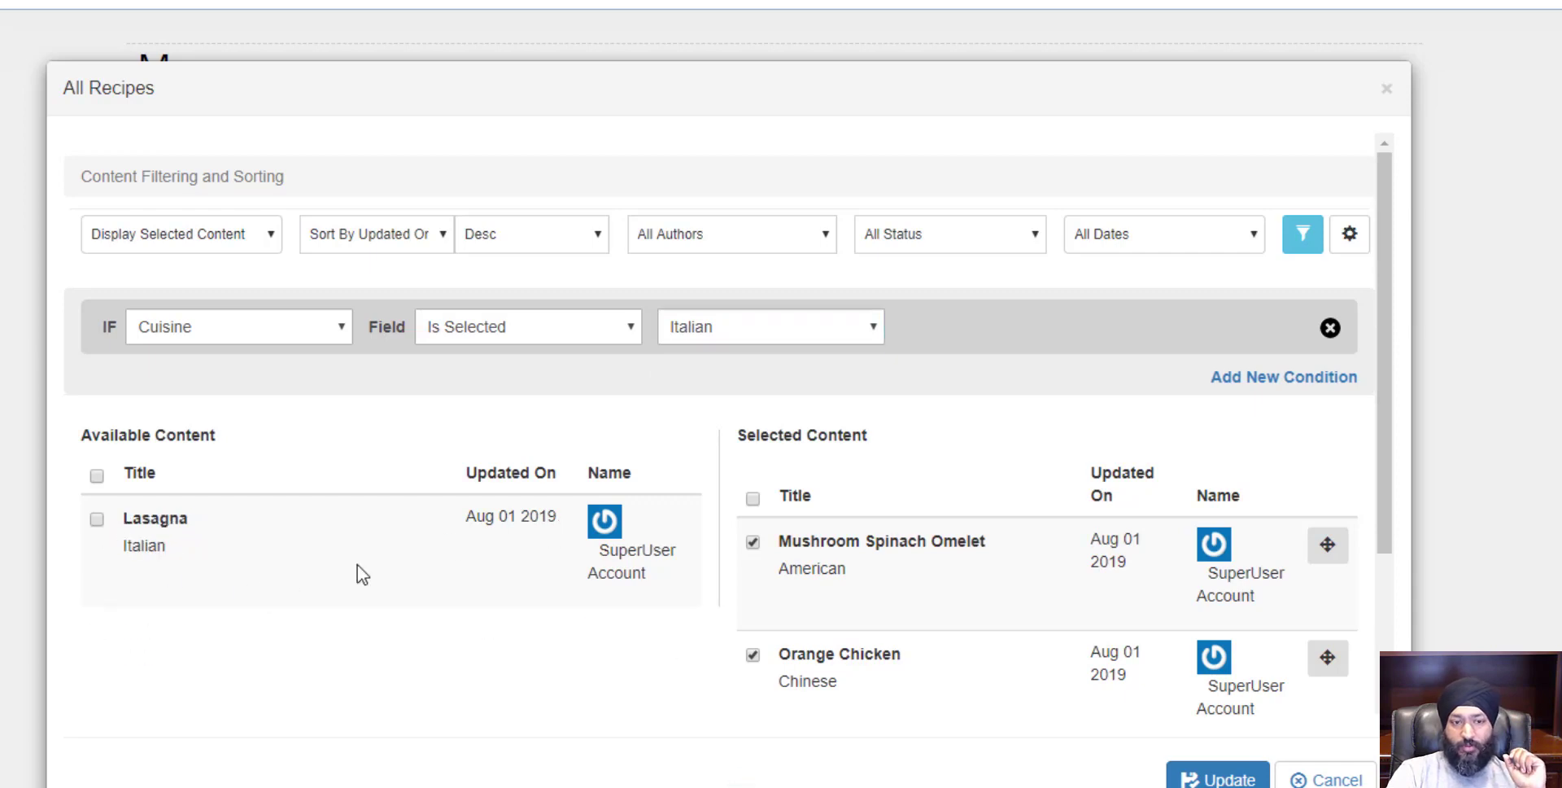
Step: Delete the Cuisine condition and review the recipes in the selected content
{"action": "scroll", "coordinate": [828, 574], "scroll_direction": "down", "scroll_amount": 3}
{"action": "scroll", "coordinate": [802, 525], "scroll_direction": "up", "scroll_amount": 3}
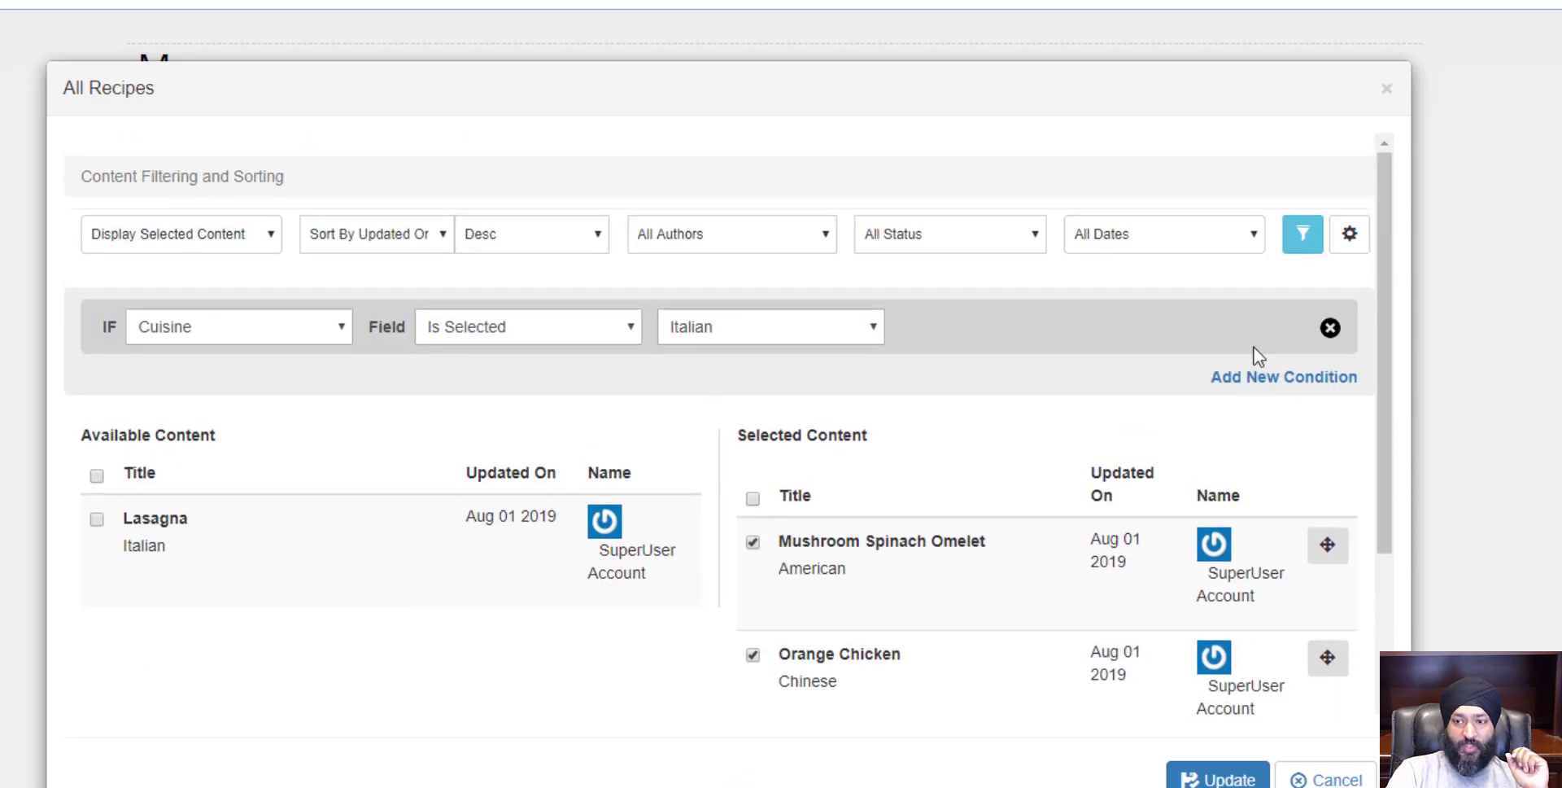
{"action": "left_click", "coordinate": [1329, 329]}
{"action": "scroll", "coordinate": [977, 378], "scroll_direction": "down", "scroll_amount": 2}
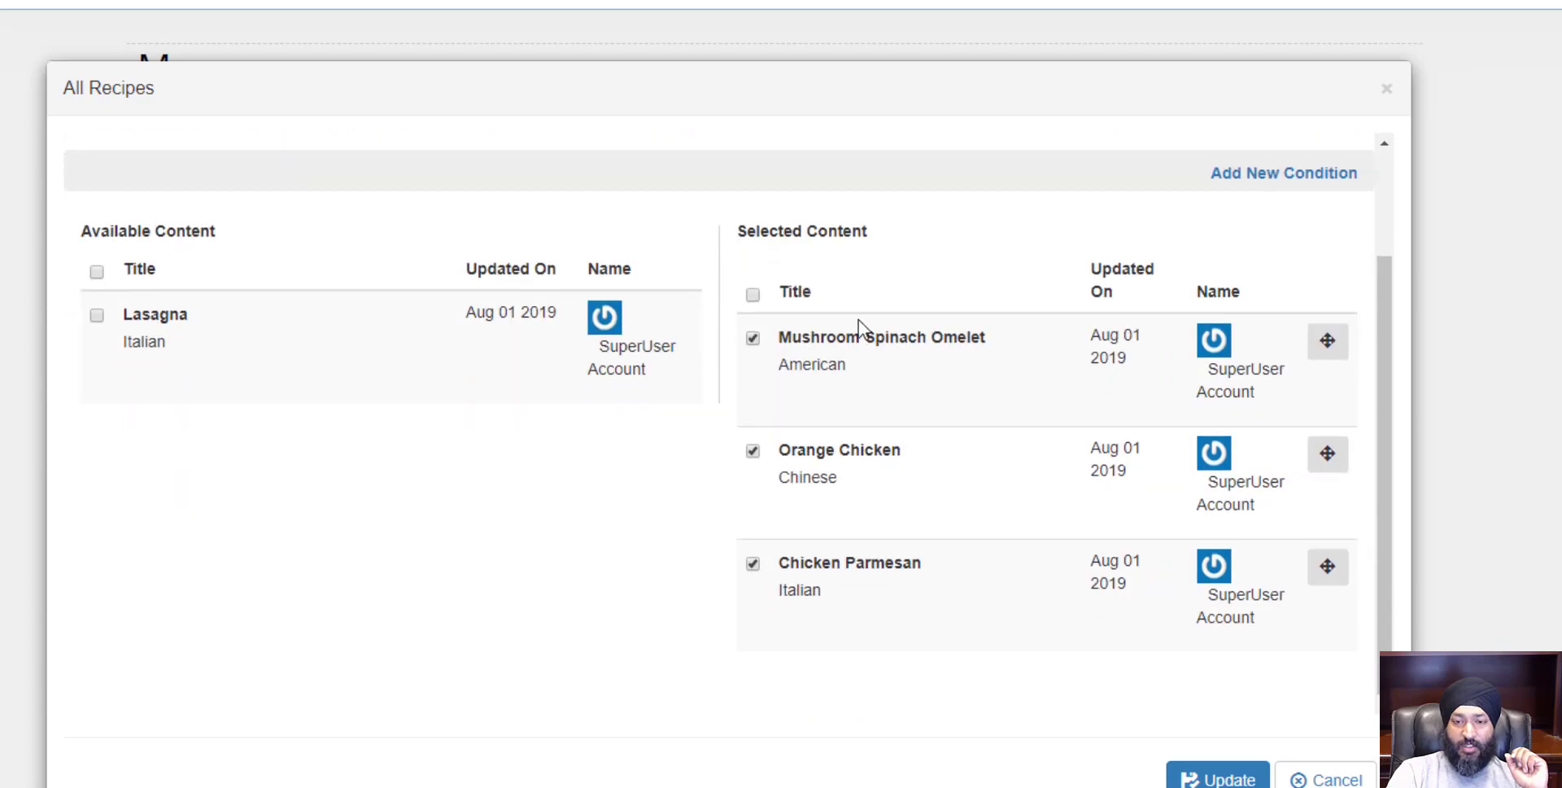
Step: Examine the unfiltered available recipes alongside the hand-picked recipes in the selected content
{"action": "scroll", "coordinate": [272, 512], "scroll_direction": "down", "scroll_amount": 3}
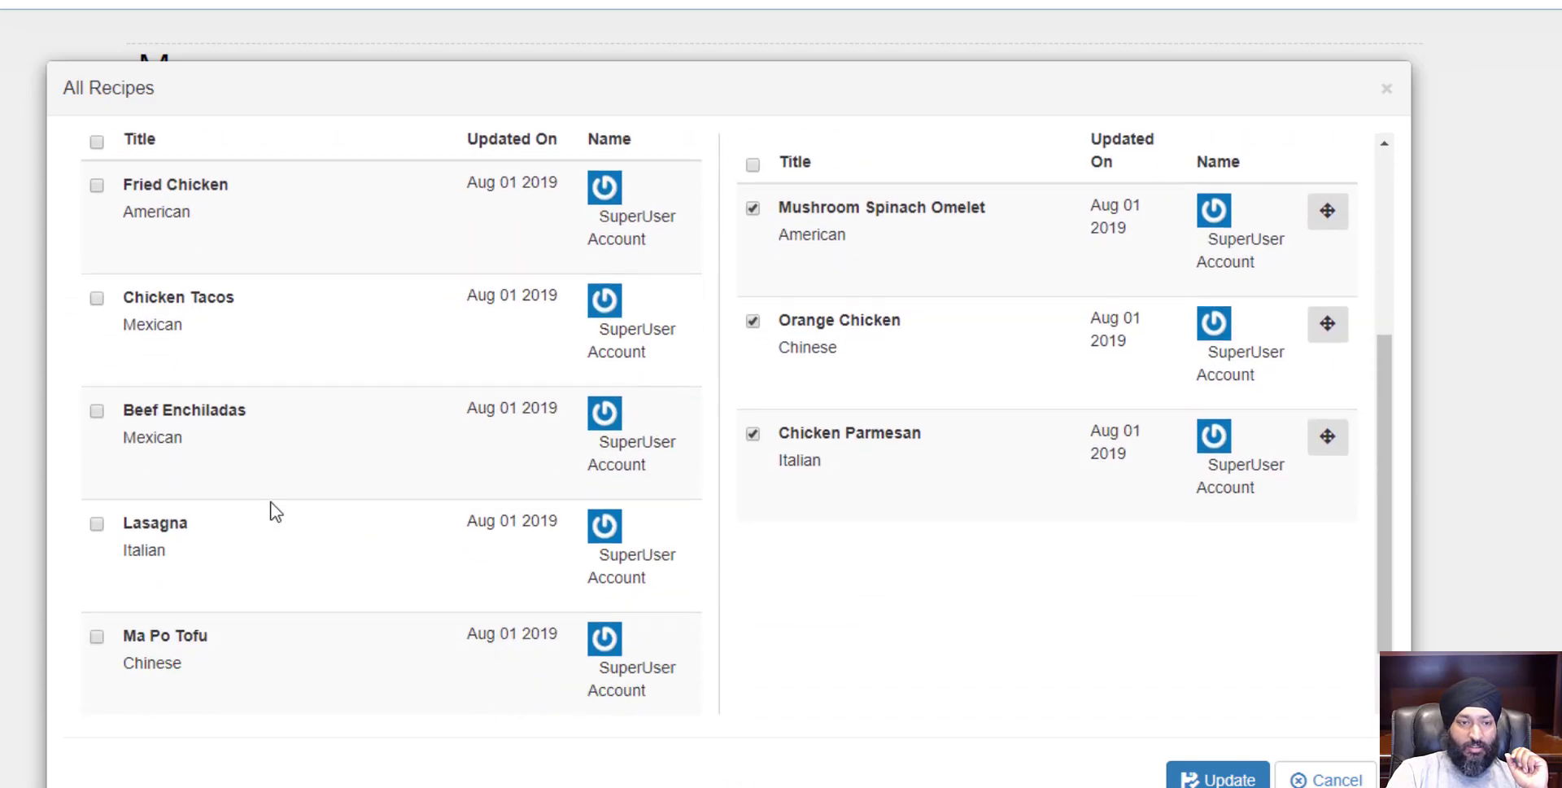
{"action": "scroll", "coordinate": [155, 513], "scroll_direction": "up", "scroll_amount": 5}
{"action": "scroll", "coordinate": [187, 452], "scroll_direction": "down", "scroll_amount": 5}
{"action": "scroll", "coordinate": [209, 519], "scroll_direction": "up", "scroll_amount": 5}
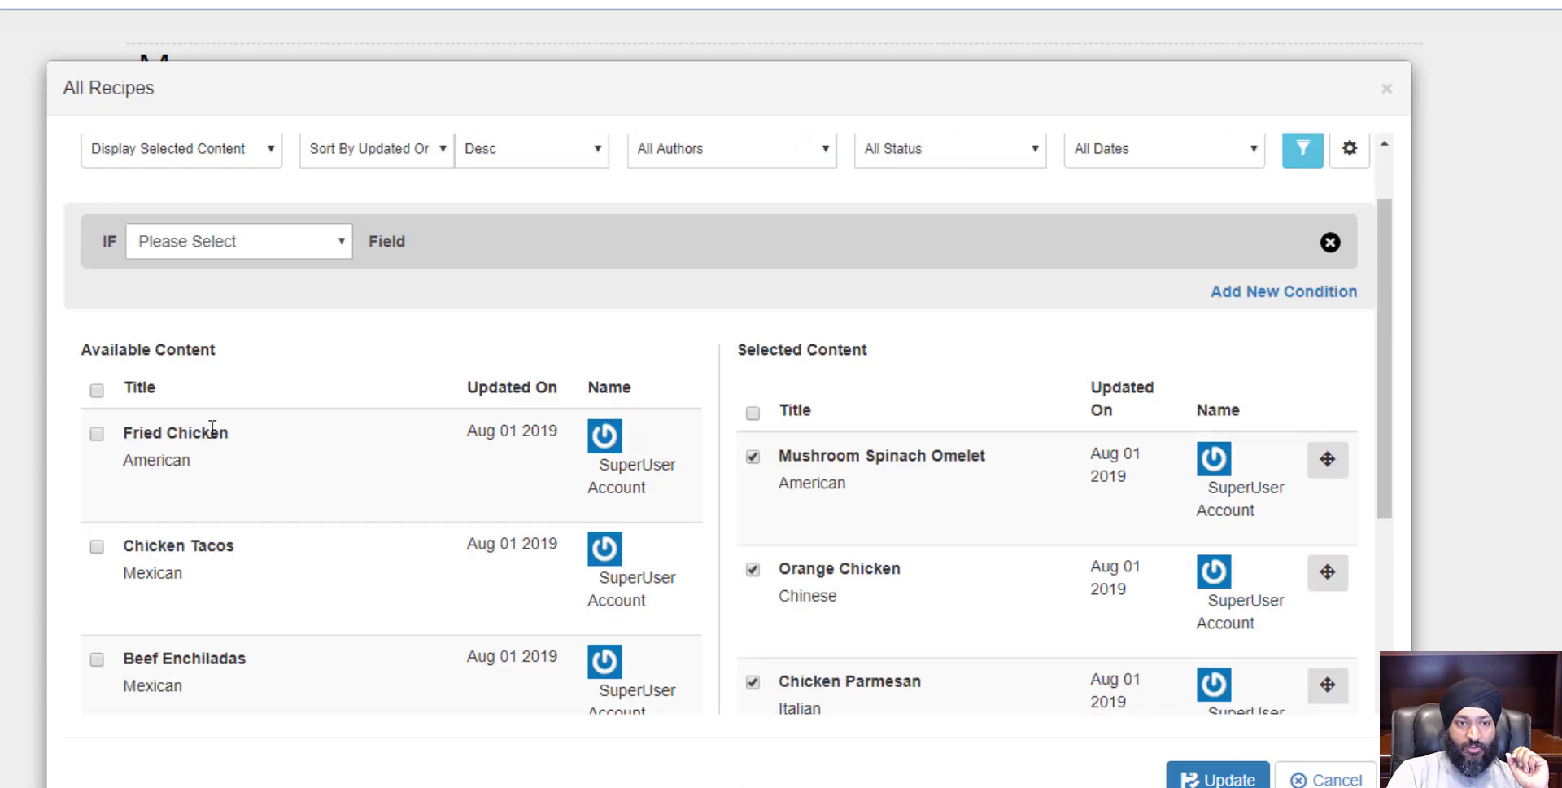
{"action": "scroll", "coordinate": [223, 513], "scroll_direction": "down", "scroll_amount": 1}
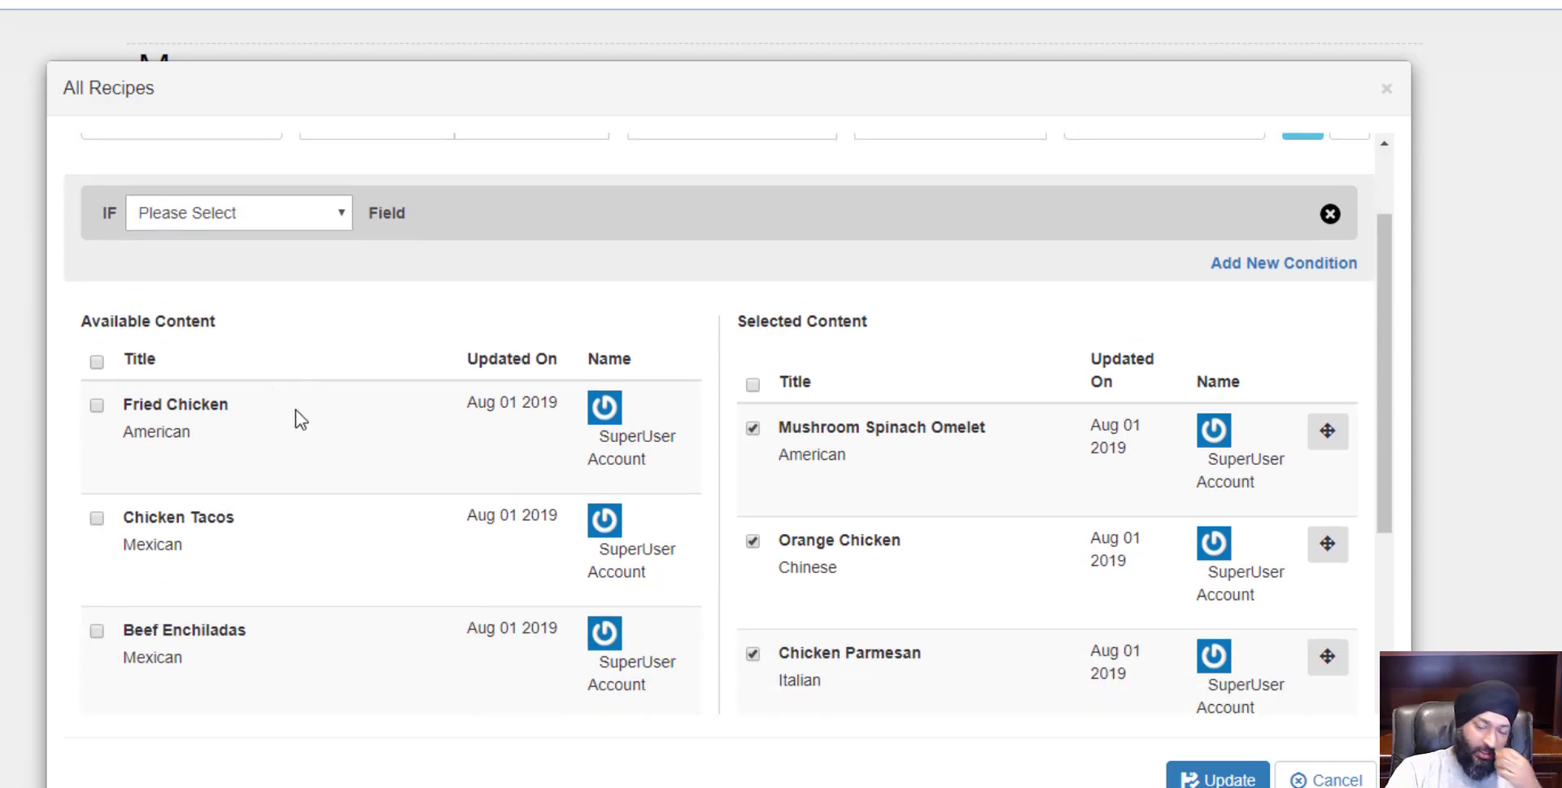
{"action": "scroll", "coordinate": [887, 391], "scroll_direction": "down", "scroll_amount": 1}
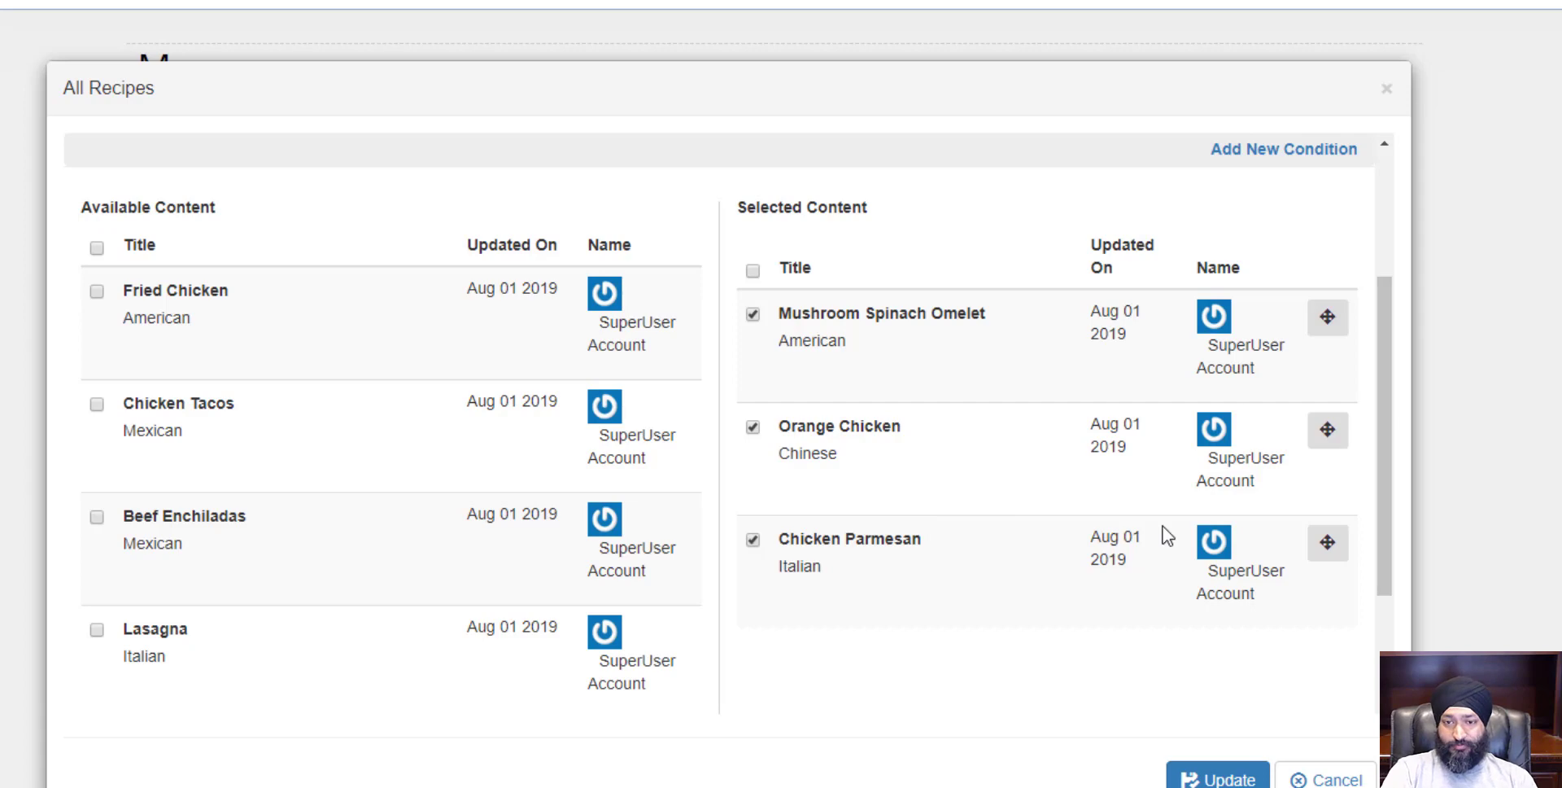
{"action": "scroll", "coordinate": [1179, 376], "scroll_direction": "up", "scroll_amount": 1}
{"action": "scroll", "coordinate": [1057, 403], "scroll_direction": "down", "scroll_amount": 1}
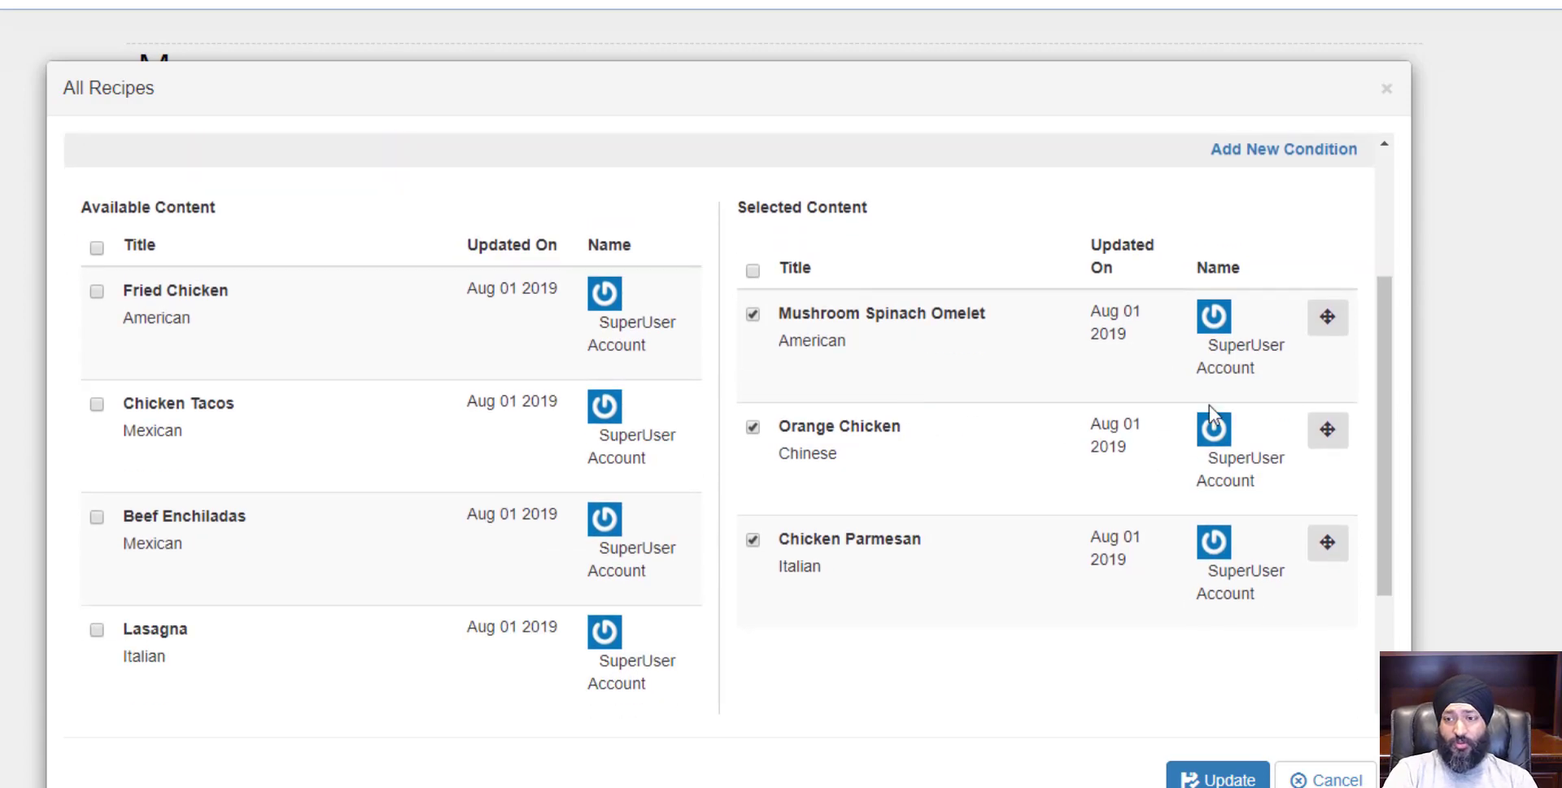
Step: Reorder the selected recipes to Orange Chicken, Chicken Parmesan, Mushroom Spinach Omelet, and return Mushroom Spinach Omelet to first place
{"action": "left_click_drag", "start_coordinate": [1334, 323], "coordinate": [1196, 454]}
{"action": "scroll", "coordinate": [1246, 454], "scroll_direction": "down", "scroll_amount": 2}
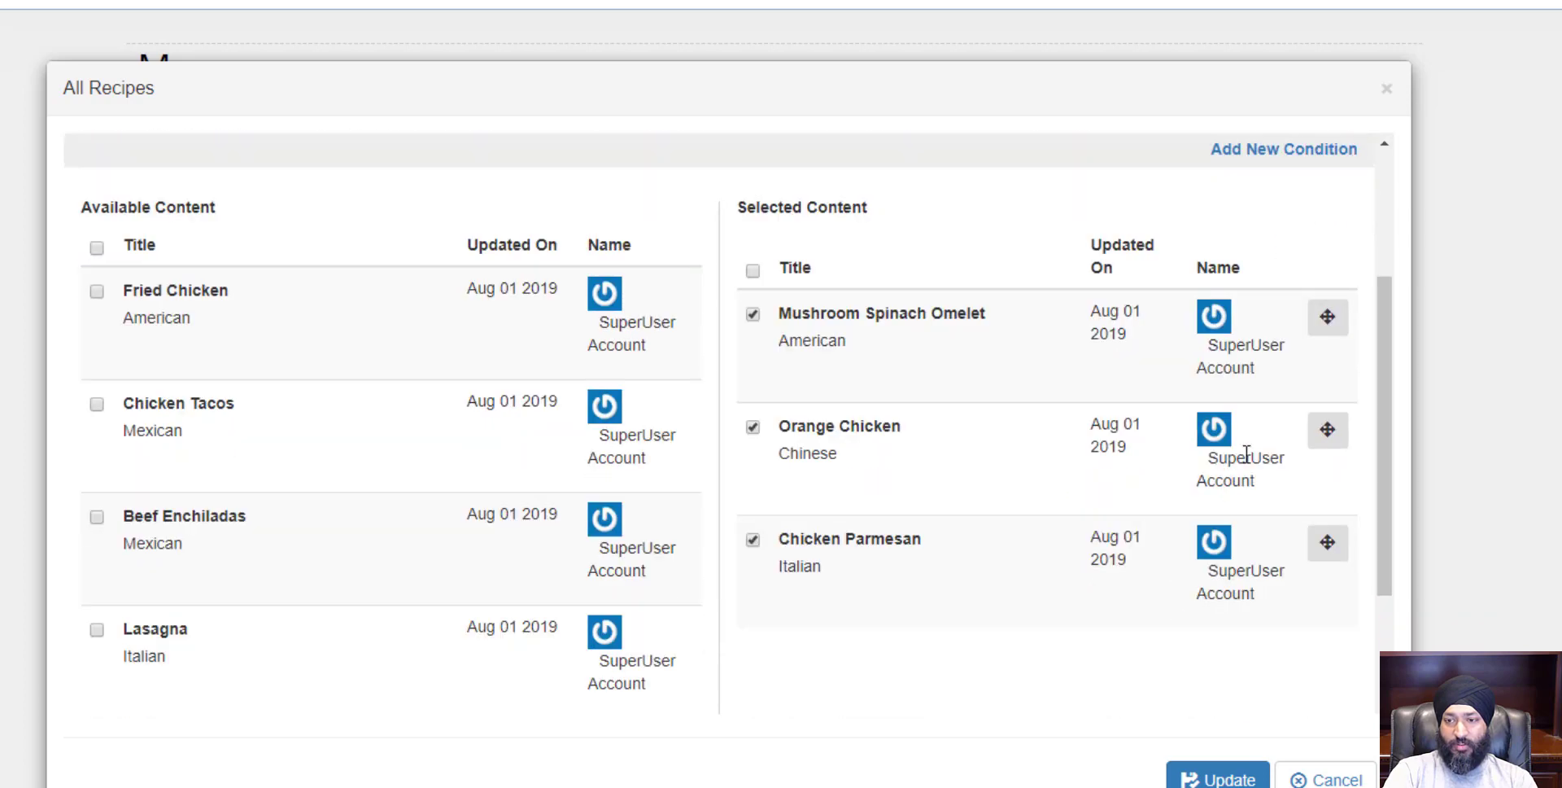
{"action": "left_click_drag", "start_coordinate": [1325, 443], "coordinate": [1318, 325]}
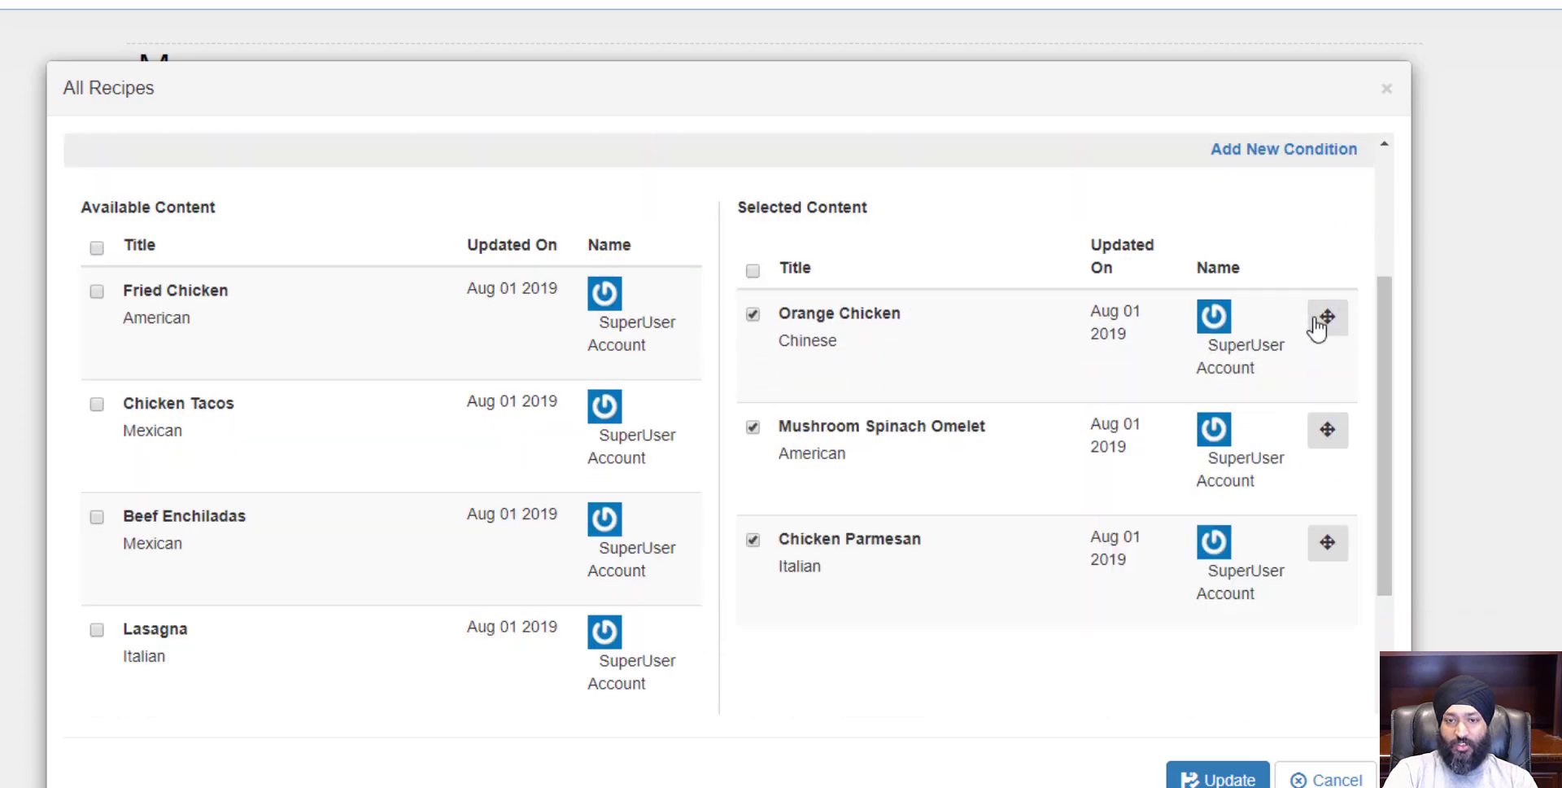
{"action": "left_click_drag", "start_coordinate": [1327, 542], "coordinate": [1324, 417]}
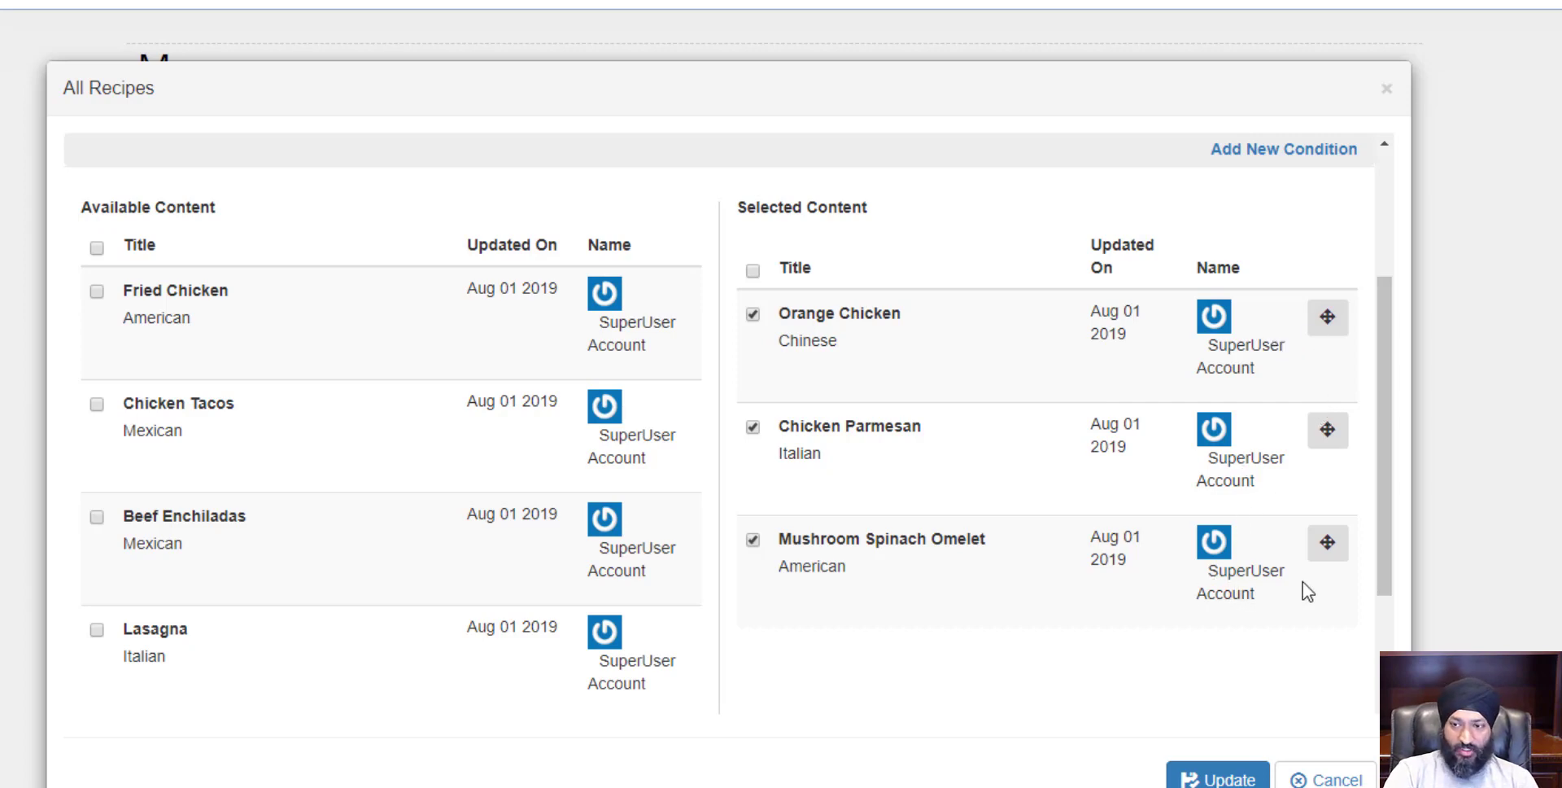
{"action": "left_click_drag", "start_coordinate": [1326, 551], "coordinate": [1332, 324]}
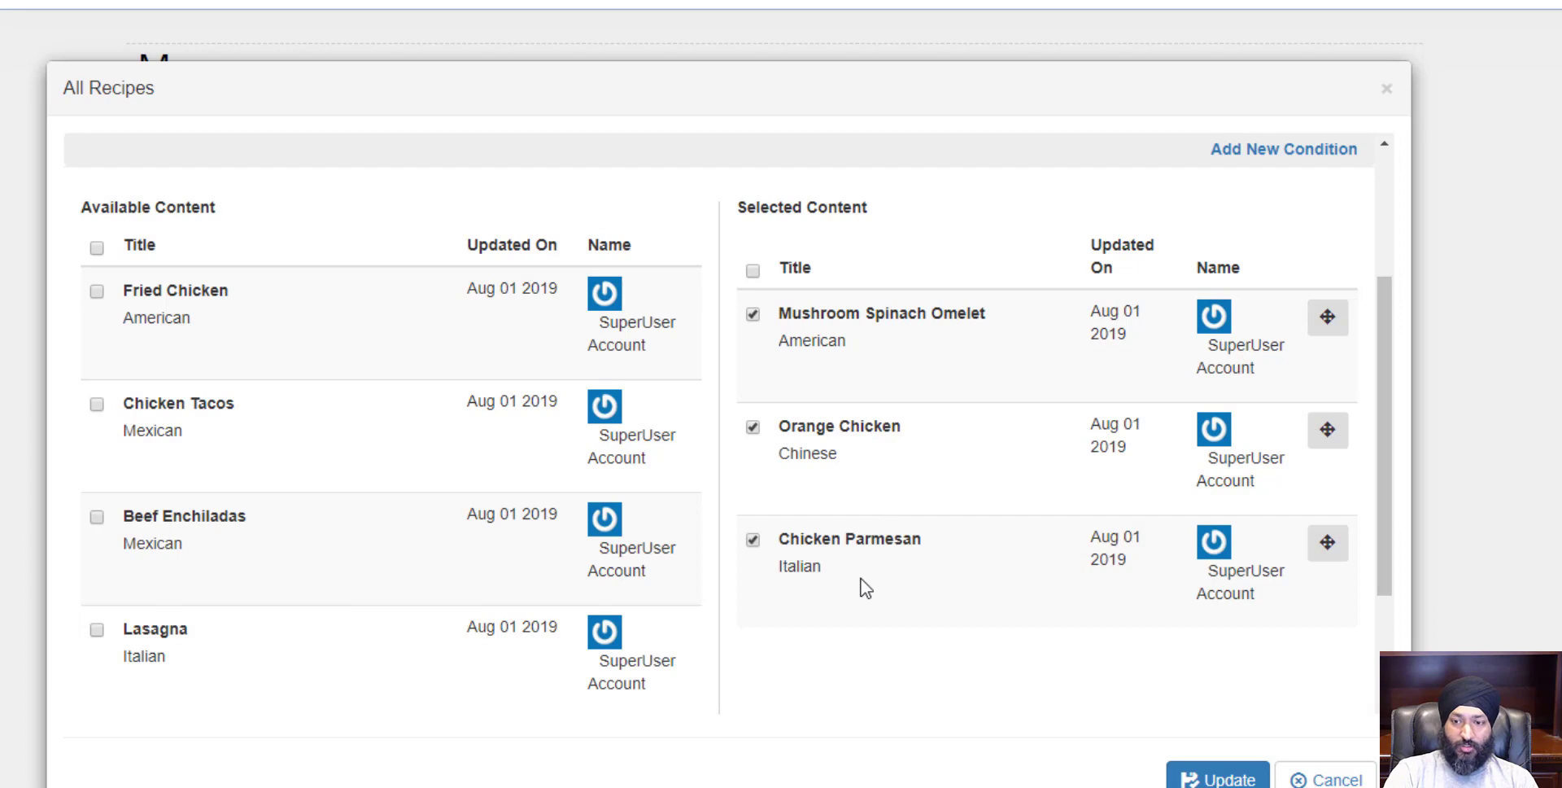
Step: Save the All Recipes visualizer's selected content and return to the page displaying the recipes
{"action": "left_click", "coordinate": [1221, 774]}
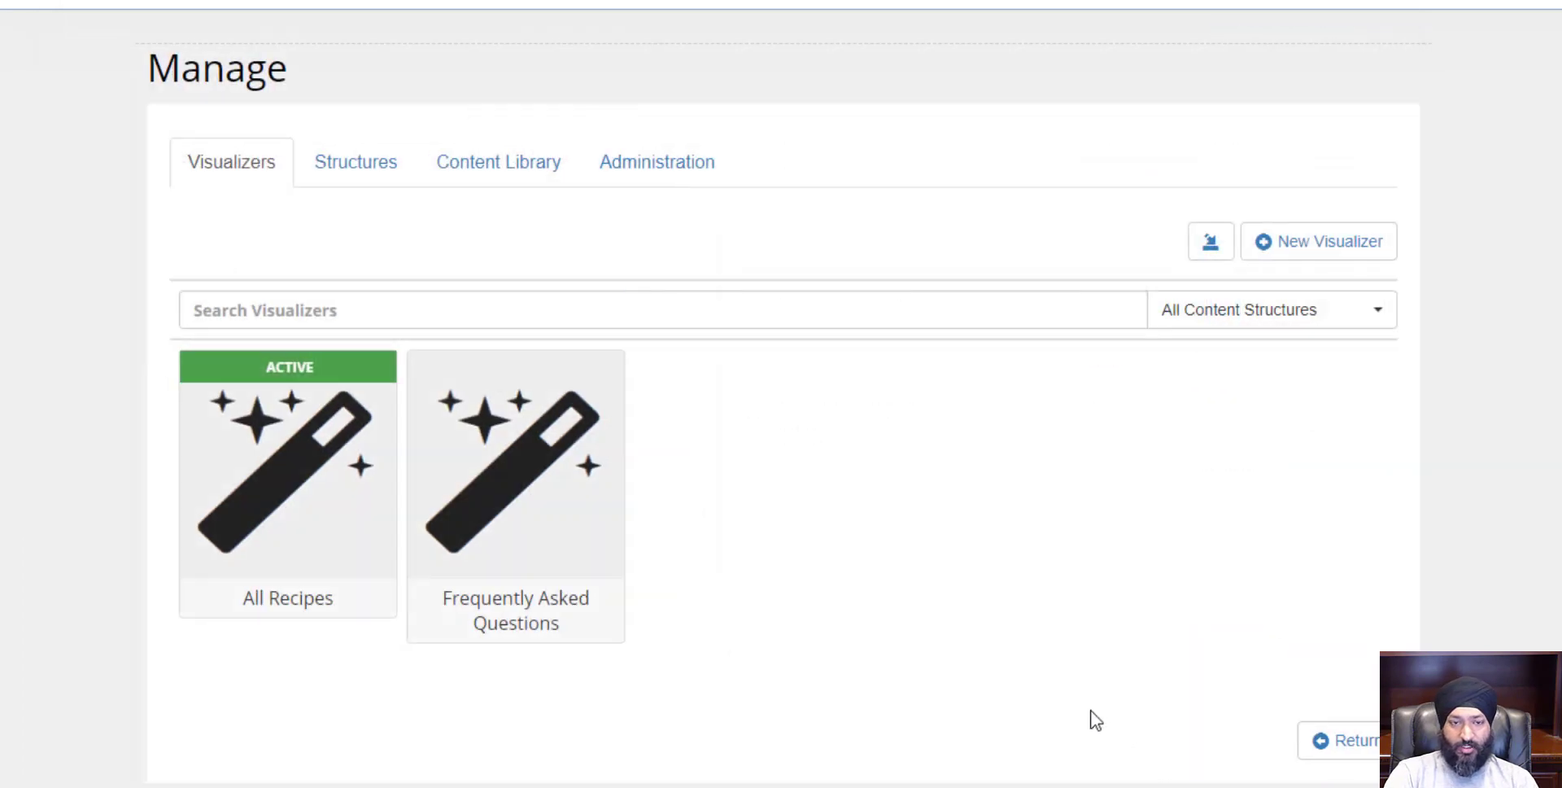
{"action": "left_click", "coordinate": [1298, 750]}
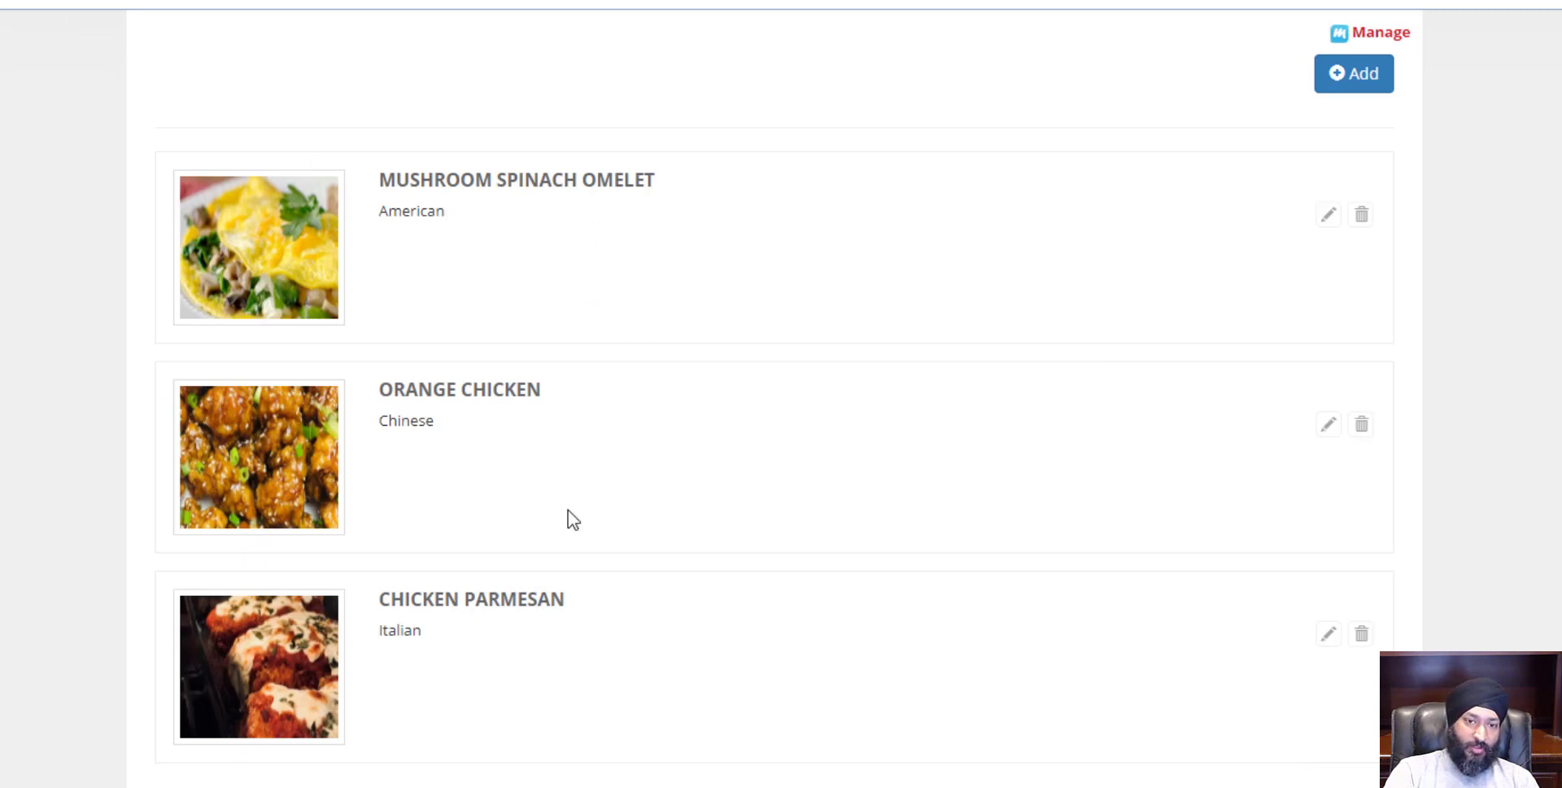
Step: Reopen the content settings of the All Recipes visualizer from the management area
{"action": "left_click", "coordinate": [1367, 34]}
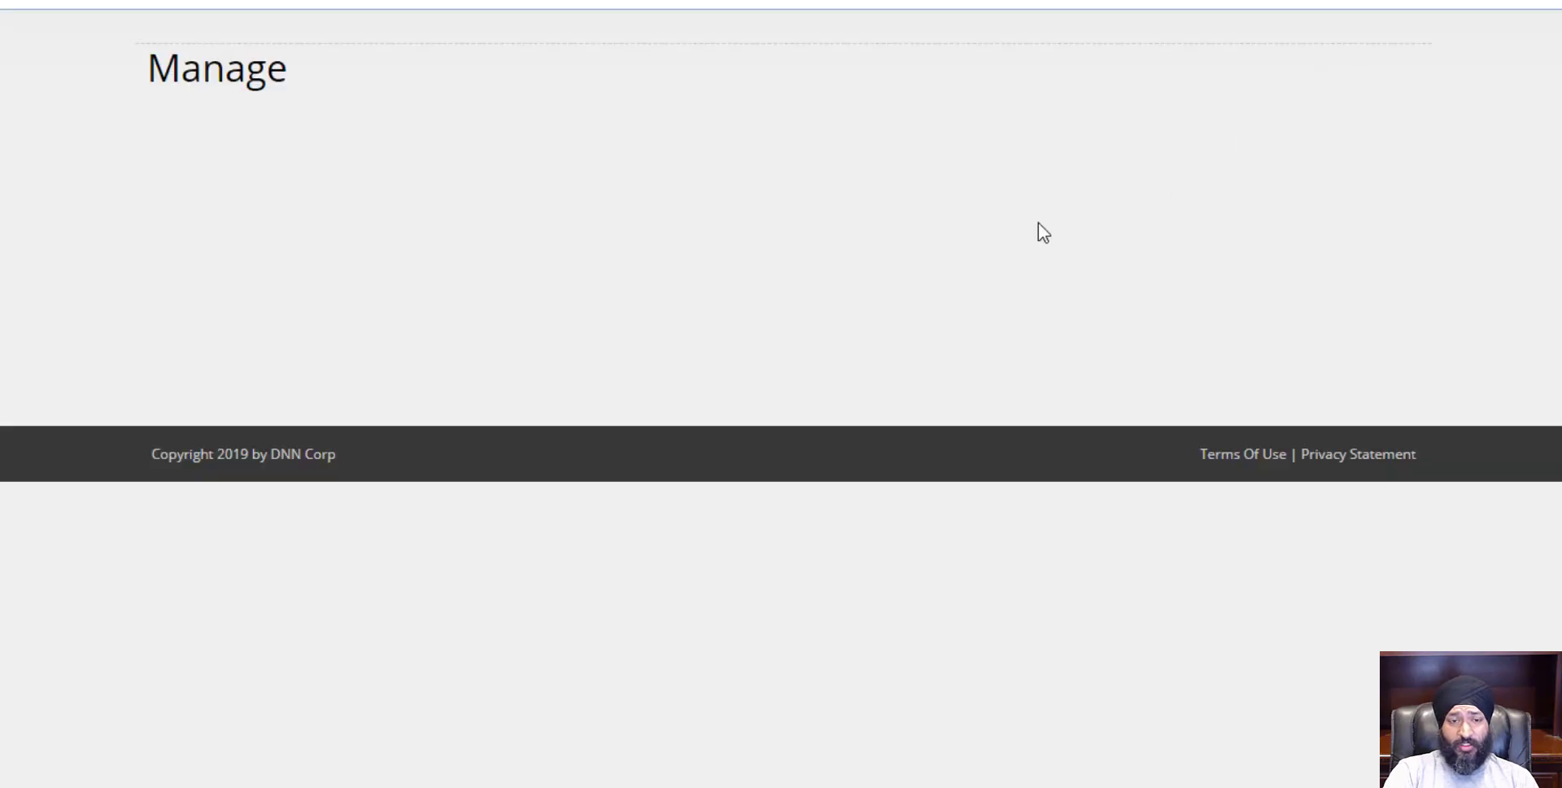
{"action": "left_click", "coordinate": [257, 472]}
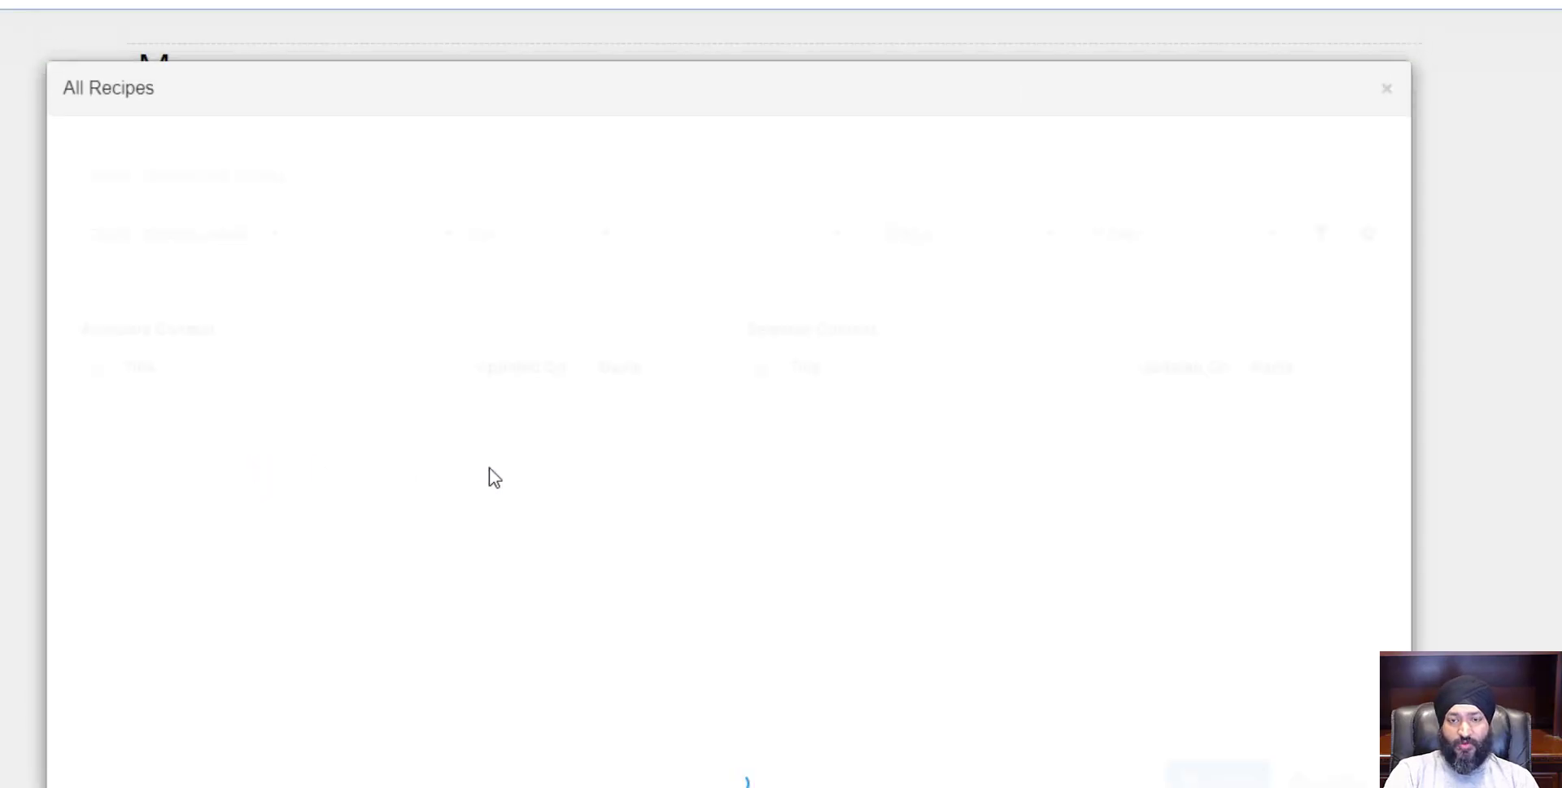